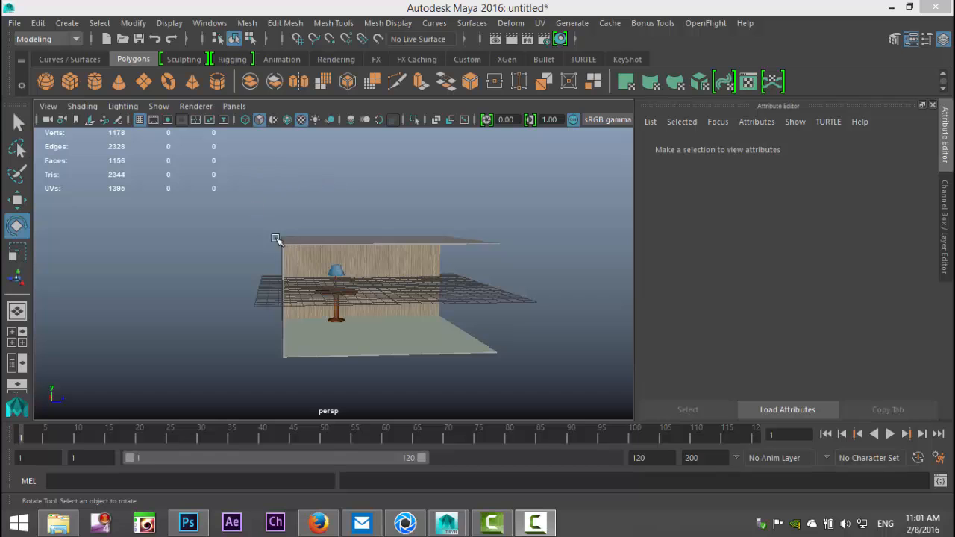
Step: Move the entire room, table and lamp scene up so its floor sits just above the grid
drag(219, 187, 567, 417)
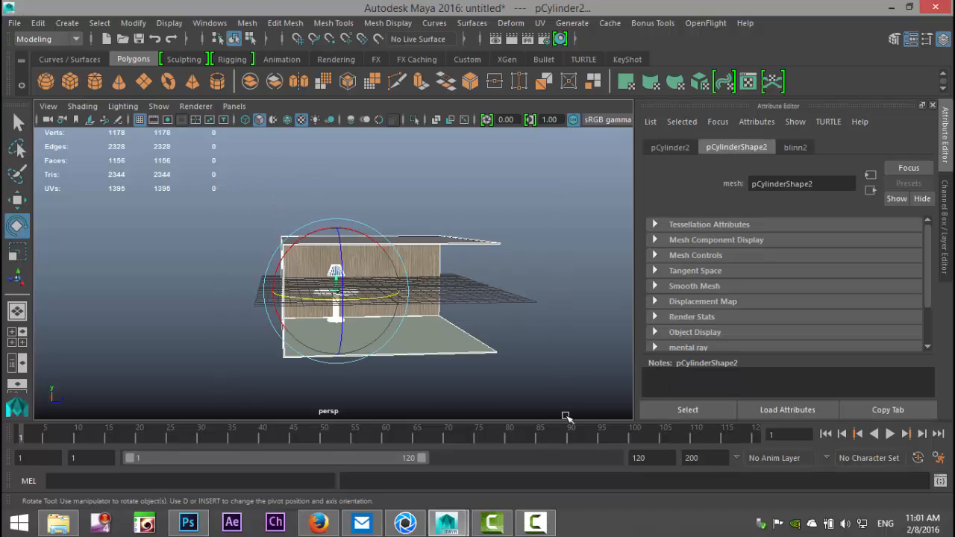
key(w)
drag(337, 222, 343, 174)
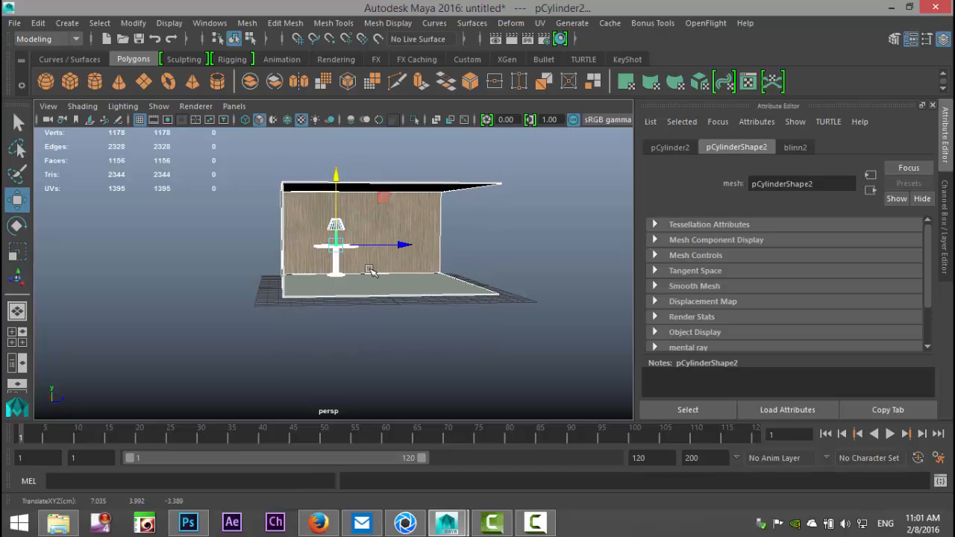
Step: Examine the raised room, table and lamp from several distances and angles in the perspective view
alt+right_drag(369, 270, 379, 301)
alt+drag(397, 299, 432, 336)
scroll(428, 346, down, 3)
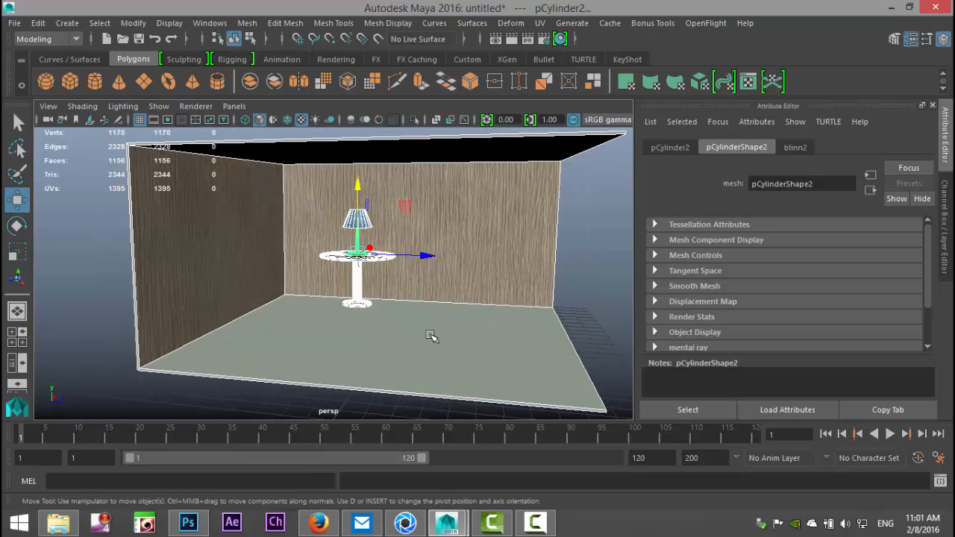
scroll(396, 309, up, 5)
scroll(440, 268, down, 4)
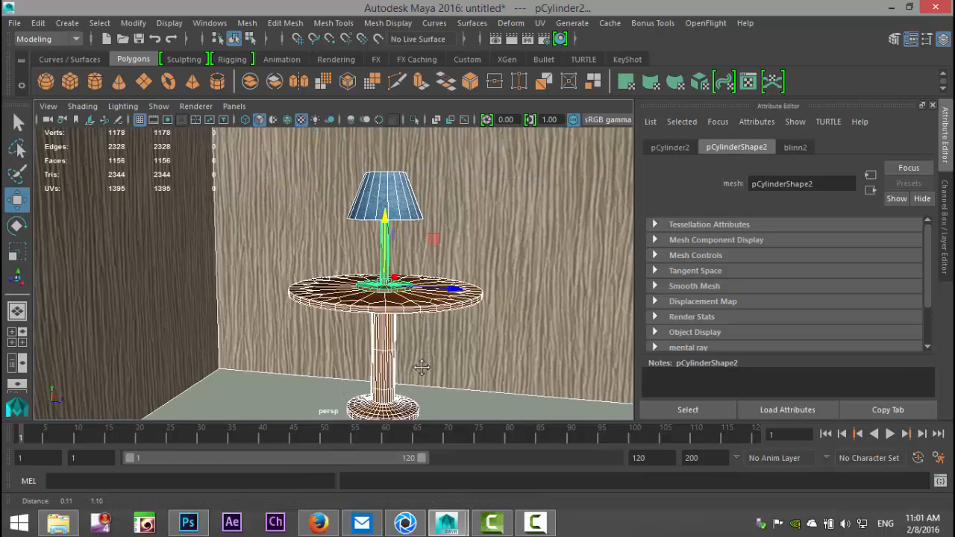
scroll(431, 281, down, 2)
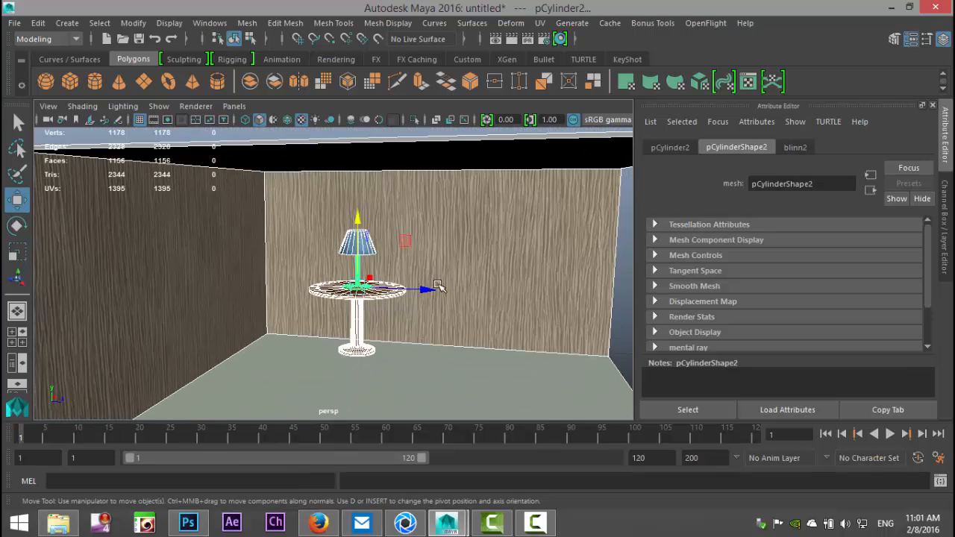
scroll(439, 287, up, 7)
scroll(439, 287, down, 5)
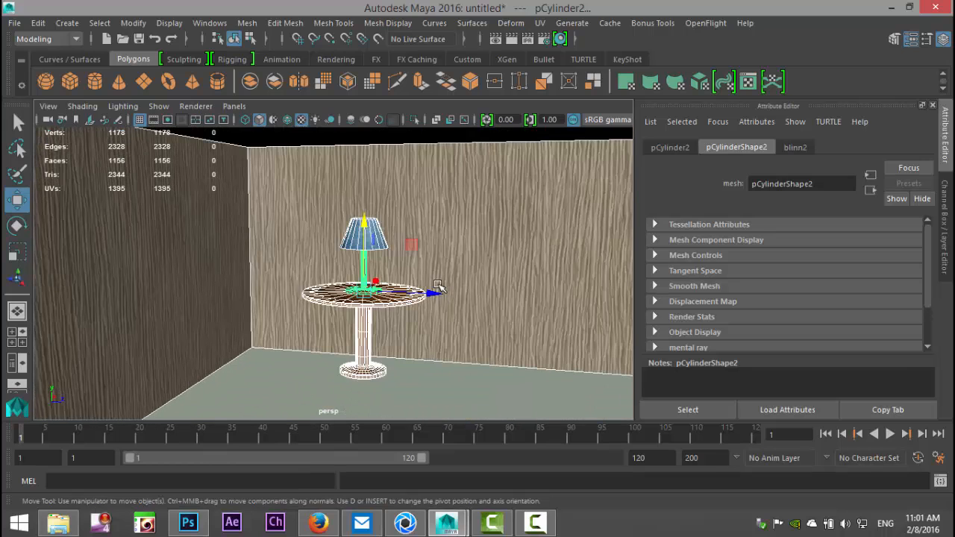
alt+drag(395, 343, 429, 346)
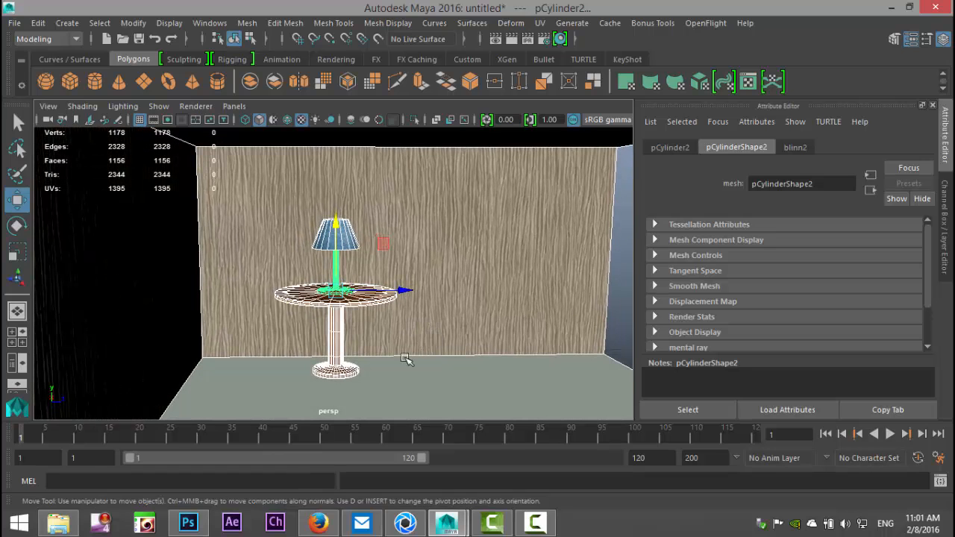
Step: Recall the saved Lamp_View camera bookmark in the perspective view
click(48, 106)
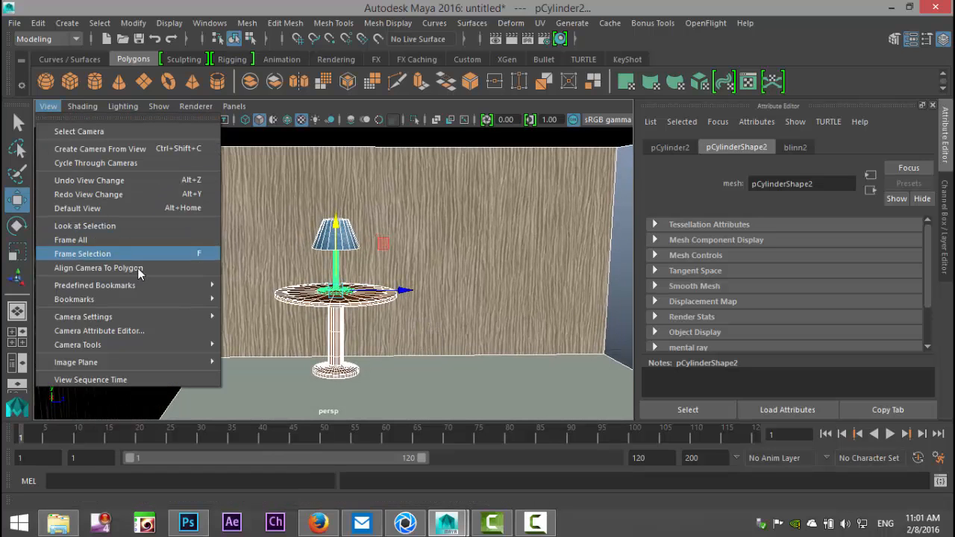
mouse_move(187, 299)
click(254, 300)
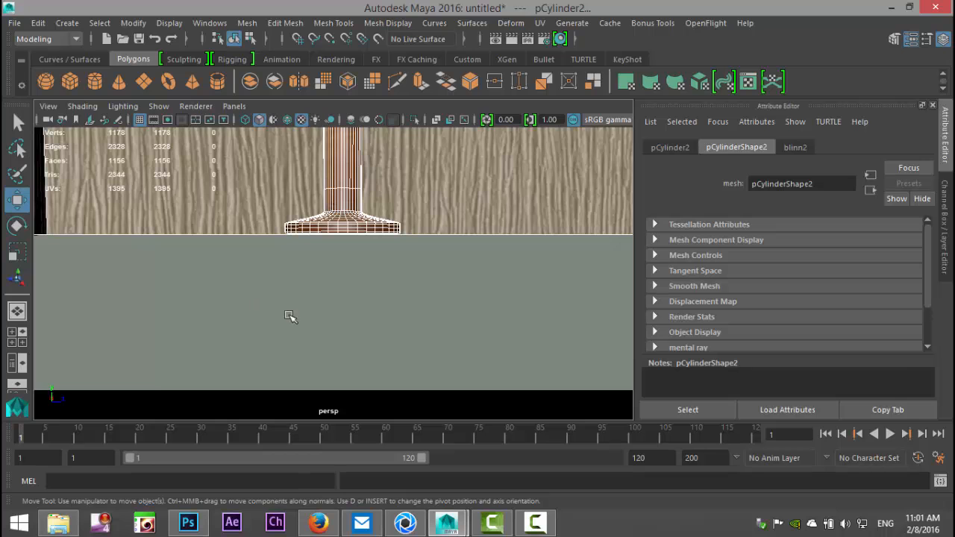
Step: Reframe the perspective camera on the lamp and tabletop against the wood-textured back wall
alt+middle_drag(478, 220, 508, 308)
scroll(504, 303, down, 4)
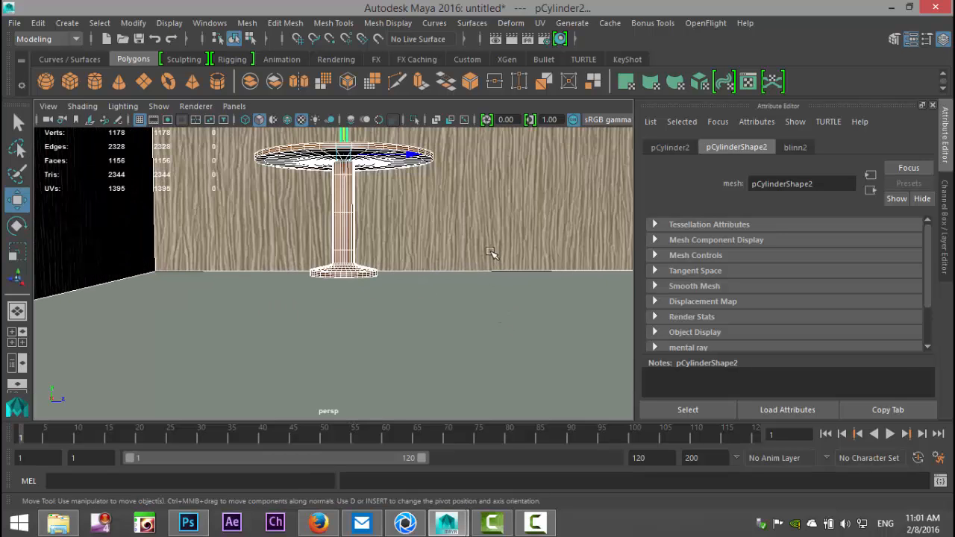
alt+middle_drag(490, 253, 498, 377)
alt+drag(497, 377, 473, 352)
alt+middle_drag(496, 382, 441, 373)
scroll(459, 360, up, 3)
scroll(462, 375, down, 1)
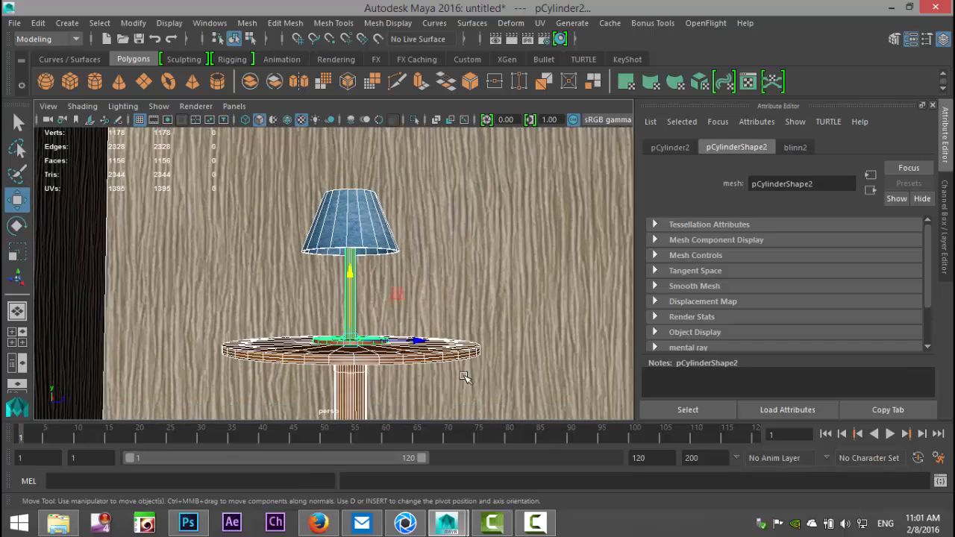
alt+drag(461, 389, 477, 341)
alt+middle_drag(477, 341, 517, 390)
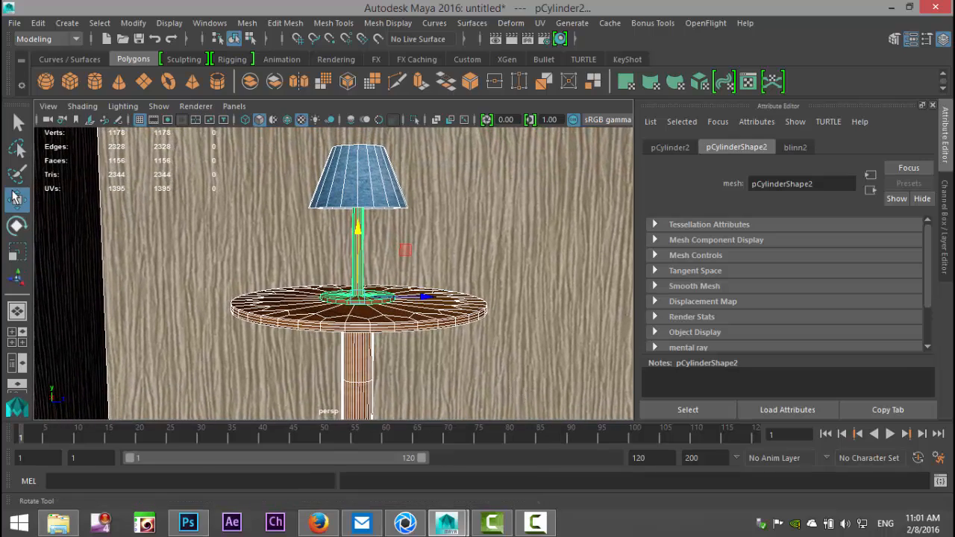
Step: Delete the Lamp_View camera bookmark, enter New as the bookmark name and close the Bookmark Editor
click(48, 107)
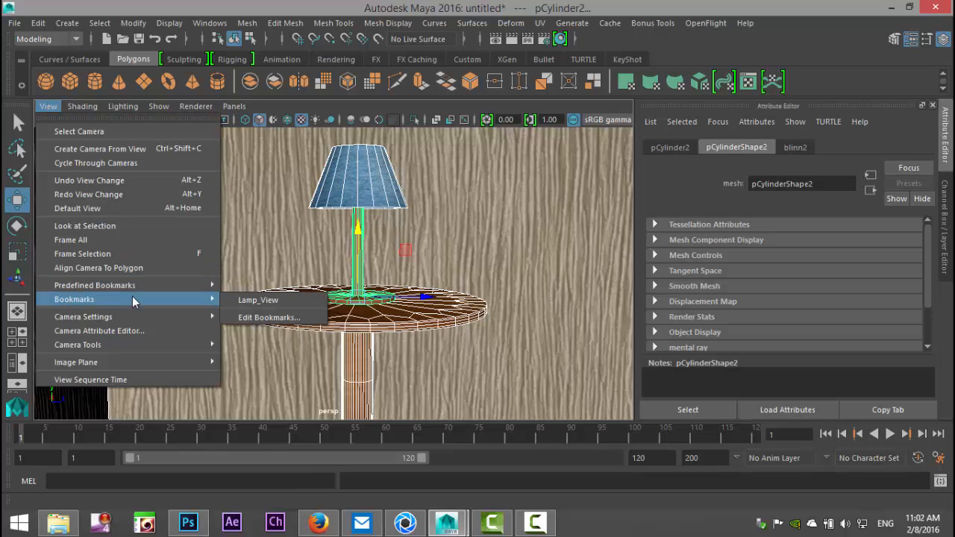
mouse_move(215, 299)
click(273, 317)
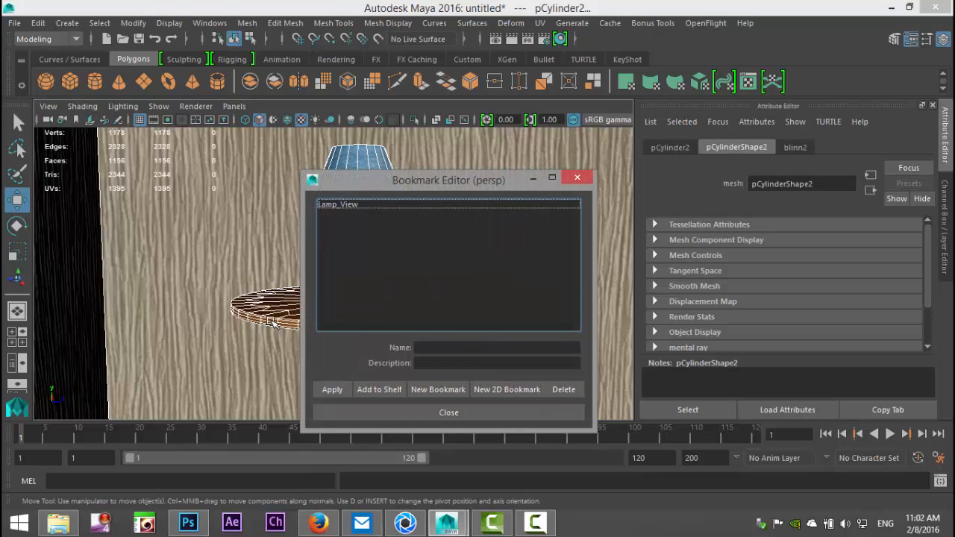
click(340, 206)
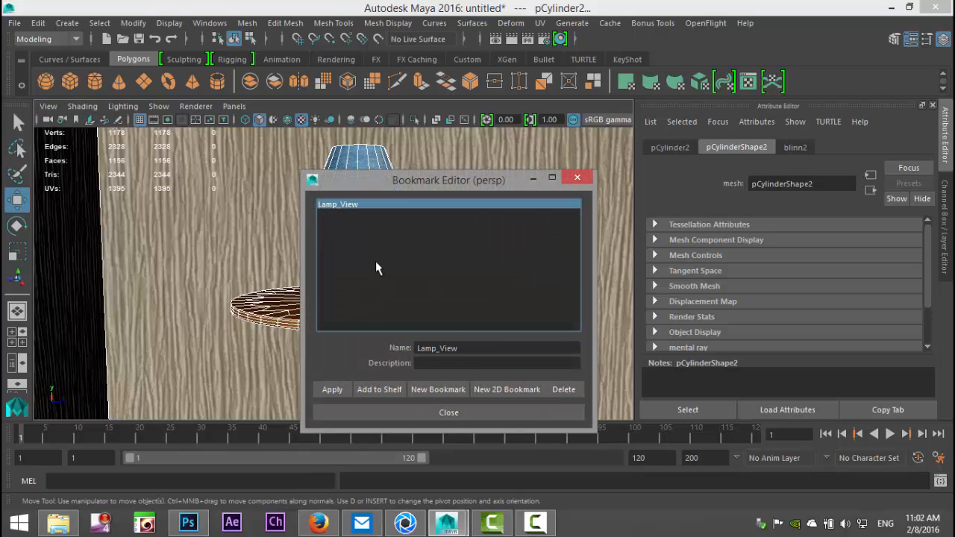
click(564, 389)
click(461, 348)
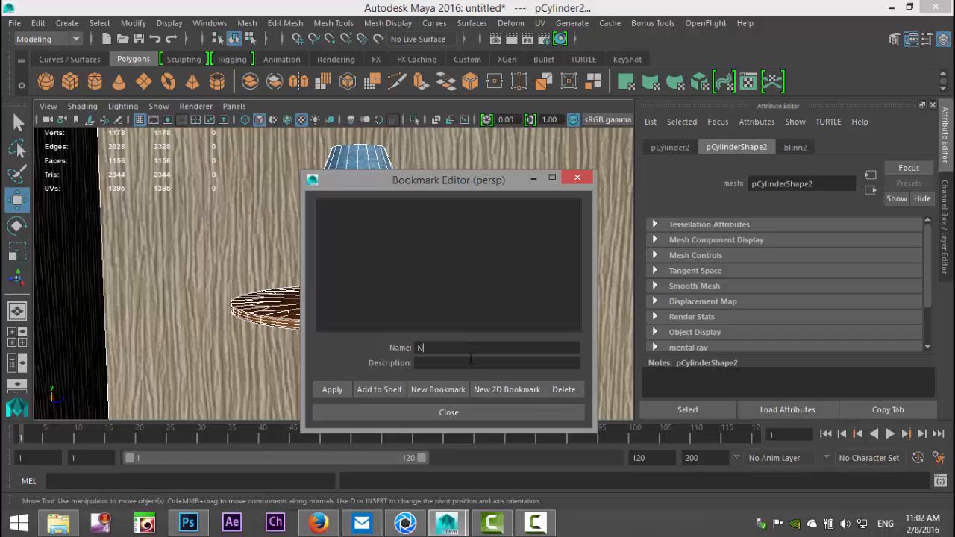
text(New)
click(385, 413)
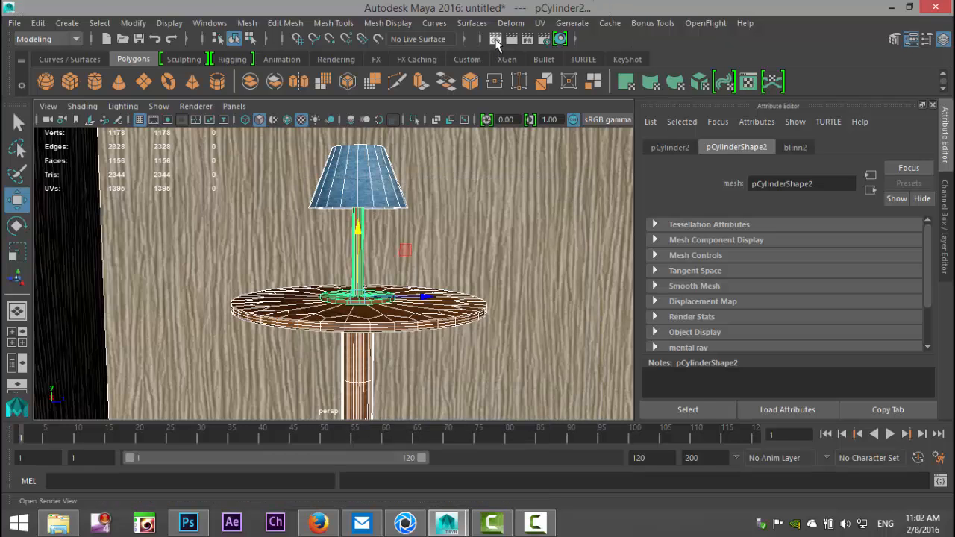
Step: Test-render the perspective view of the lamp with mental ray and close the Render View
click(496, 38)
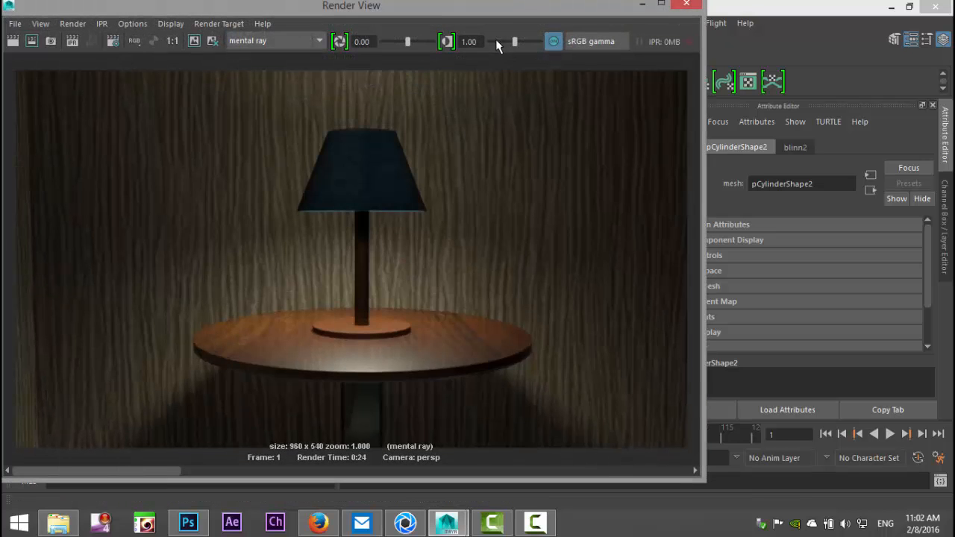
click(17, 44)
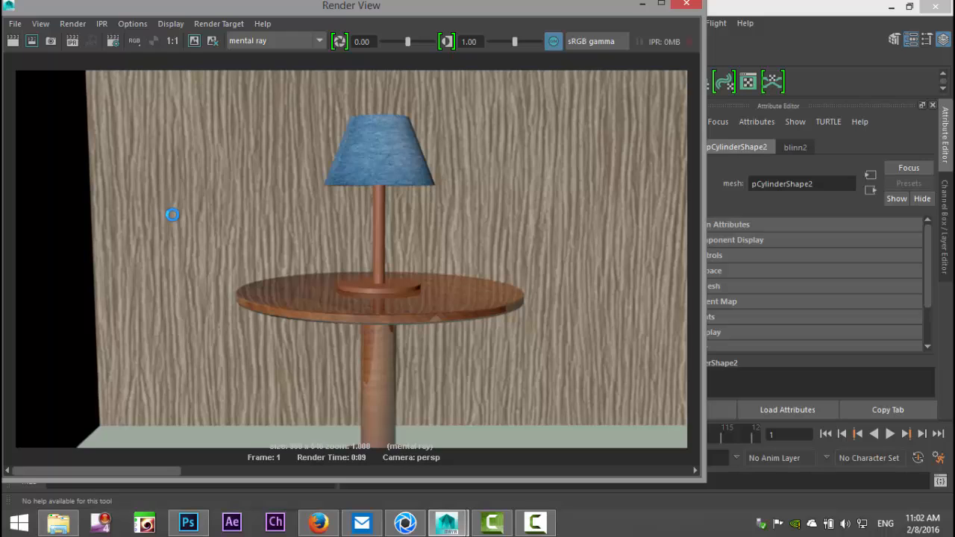
click(686, 5)
Step: Set the reflectivity of the table's blinn3 material to 0.1
right_drag(415, 319, 476, 91)
click(440, 322)
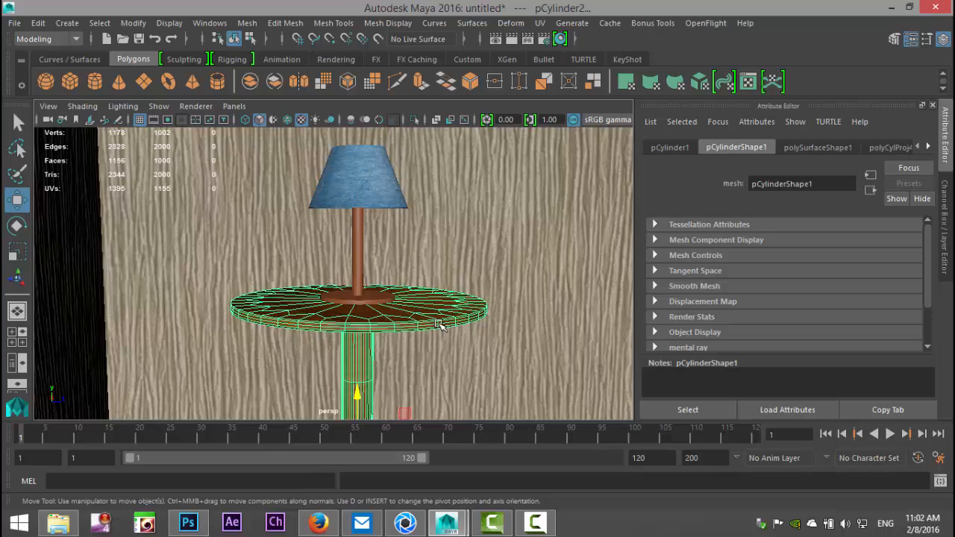
click(929, 150)
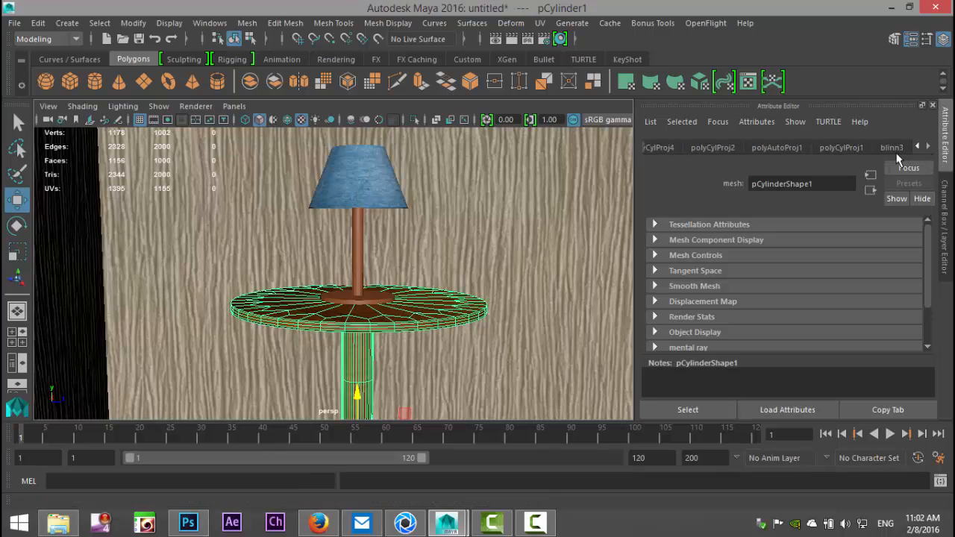
click(891, 147)
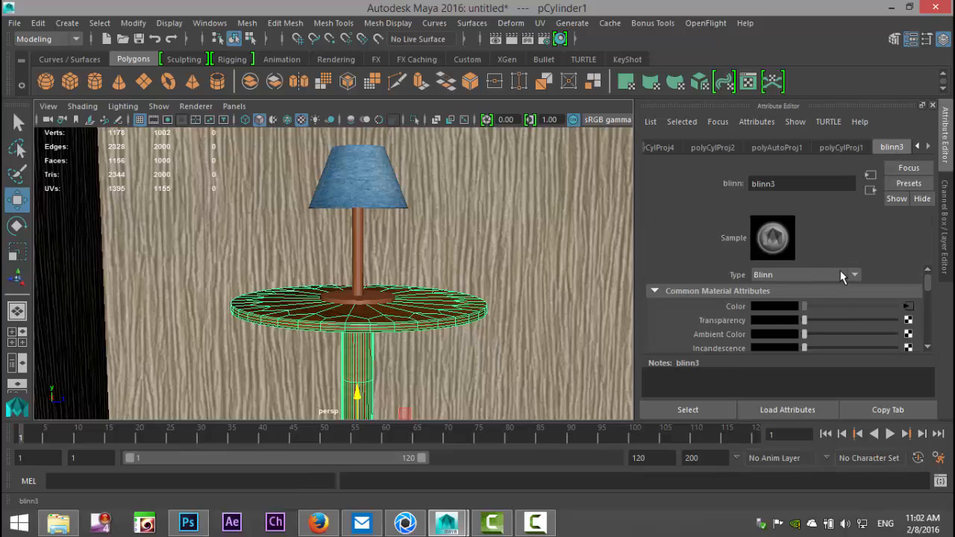
scroll(846, 272, down, 2)
scroll(845, 276, down, 5)
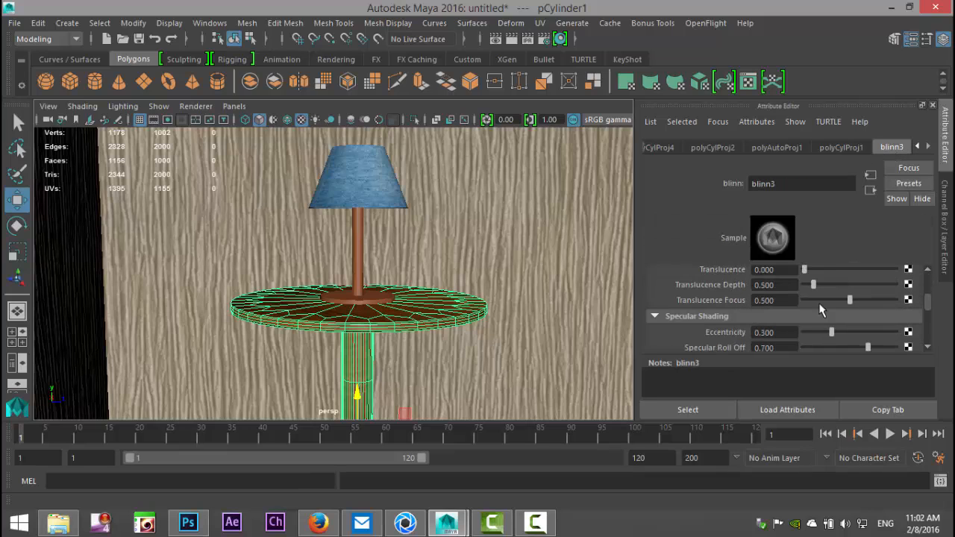
scroll(777, 338, down, 2)
drag(724, 326, 676, 322)
text(0.1)
key(Return)
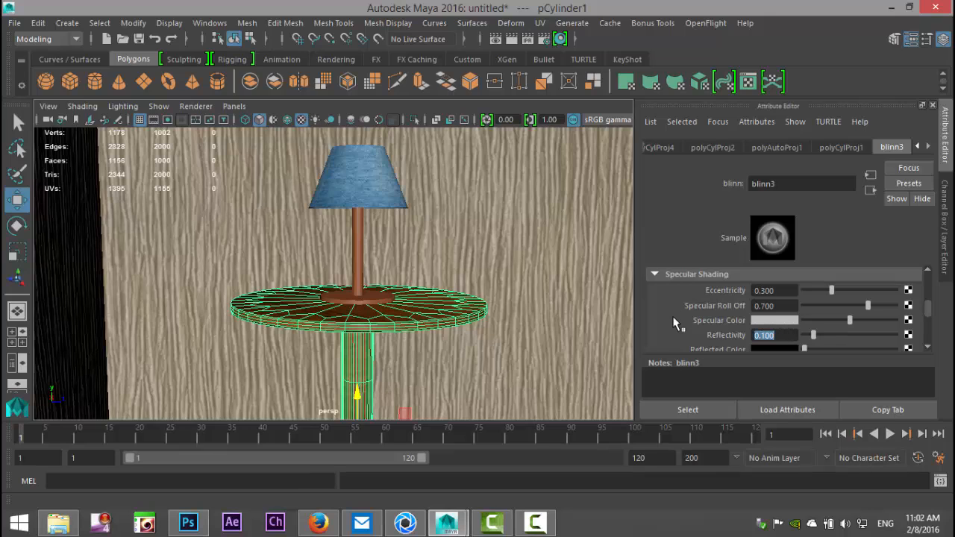
Step: Create a point light in the scene
click(448, 221)
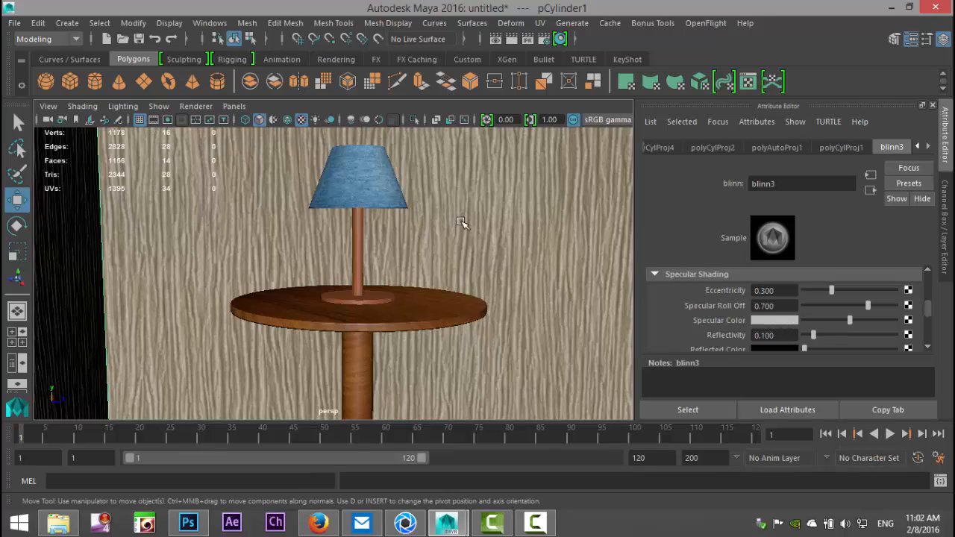
click(67, 23)
mouse_move(107, 99)
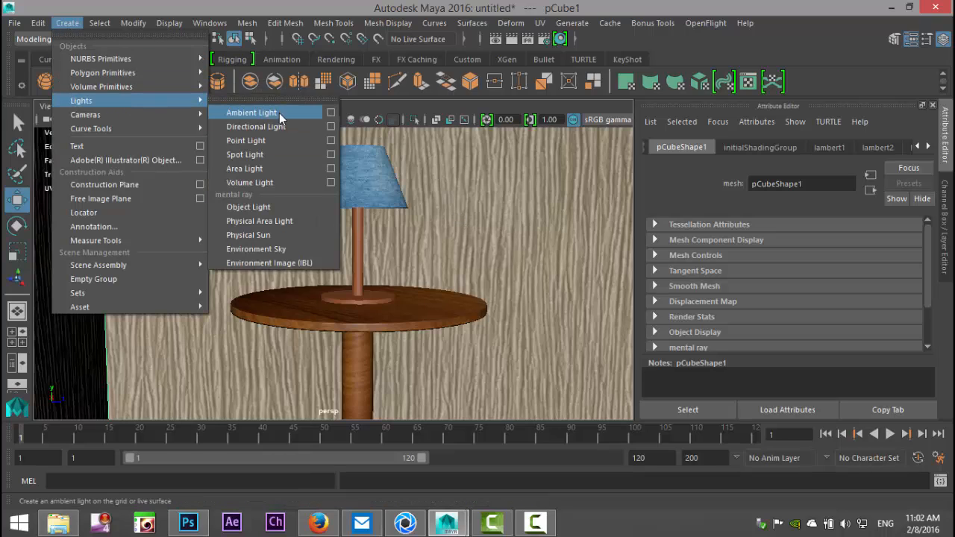
click(267, 142)
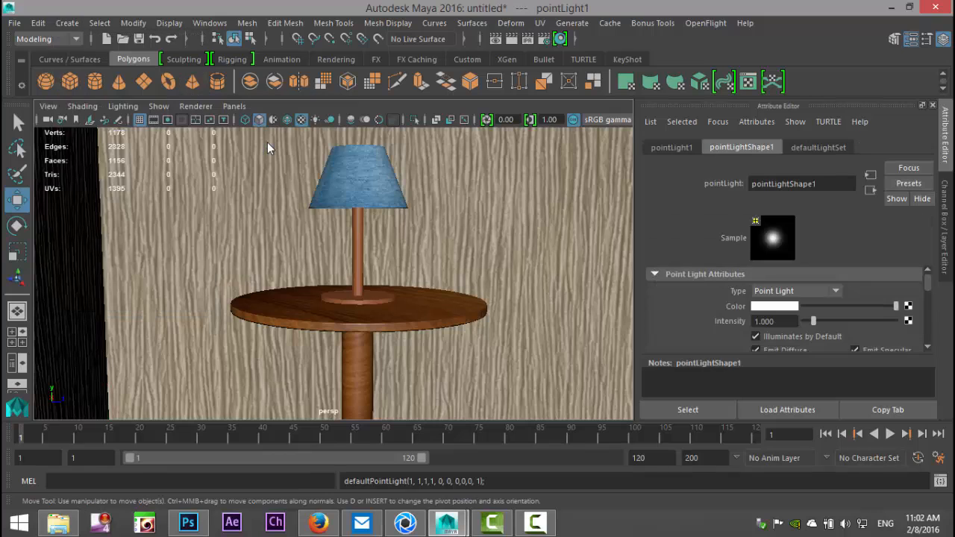
Step: Move the point light to about Y 4.1 and Z -3.9, above the room's floor
scroll(400, 306, down, 2)
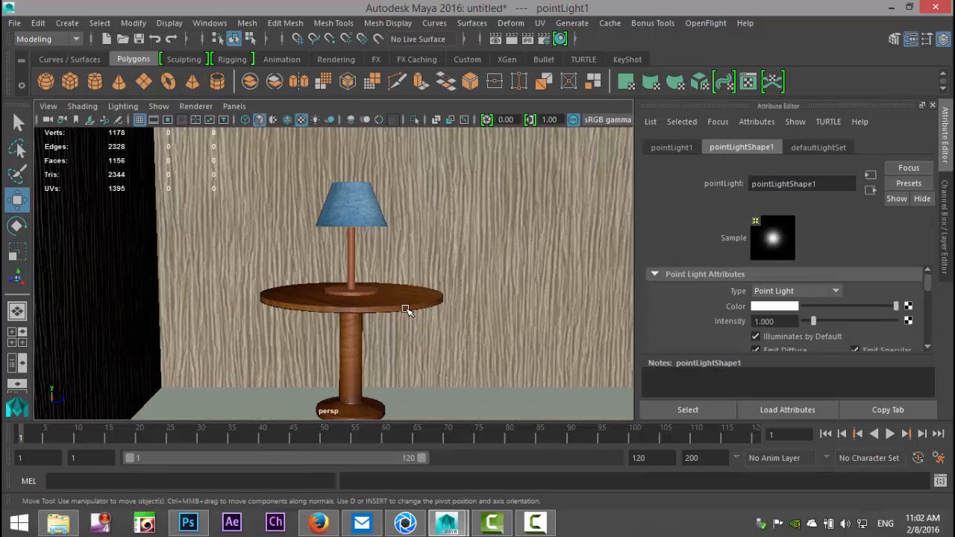
scroll(407, 311, down, 3)
drag(450, 347, 396, 348)
drag(336, 274, 337, 215)
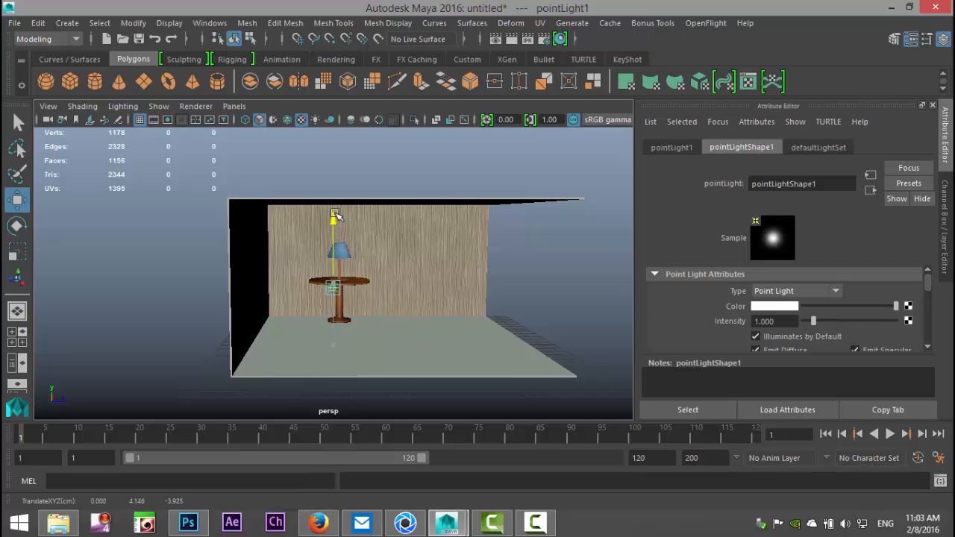
Step: Snap the point light to the central vertex of the lamp and table in the top view
click(17, 338)
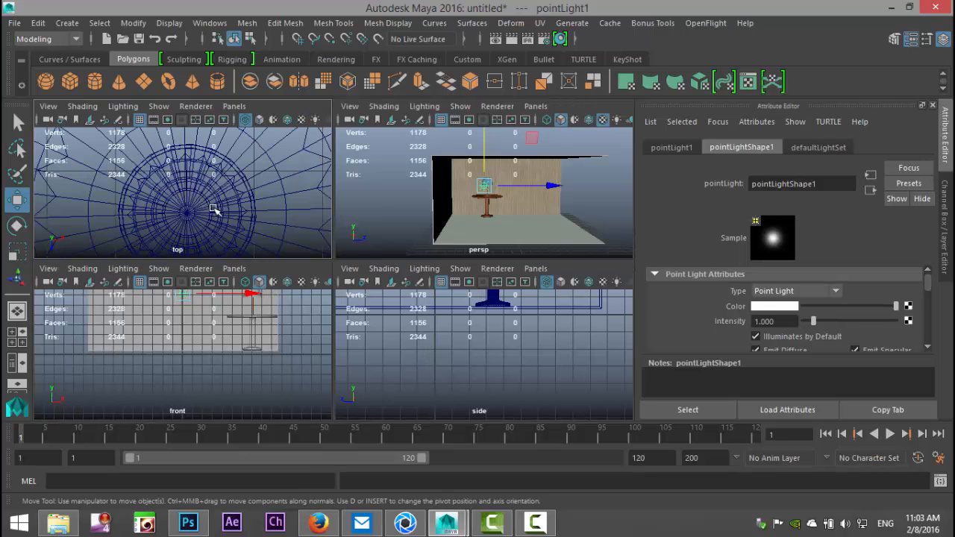
key(space)
scroll(447, 297, down, 5)
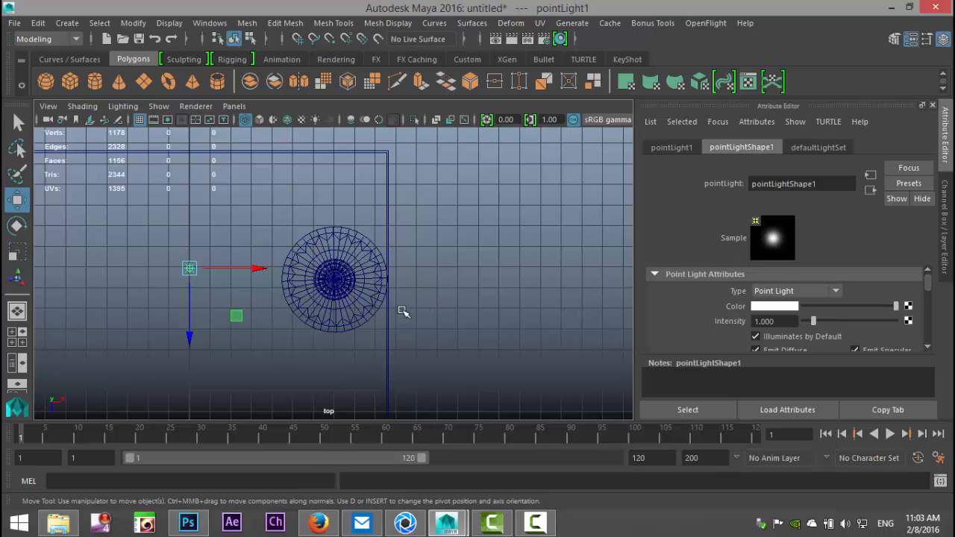
key(v)
drag(189, 268, 337, 282)
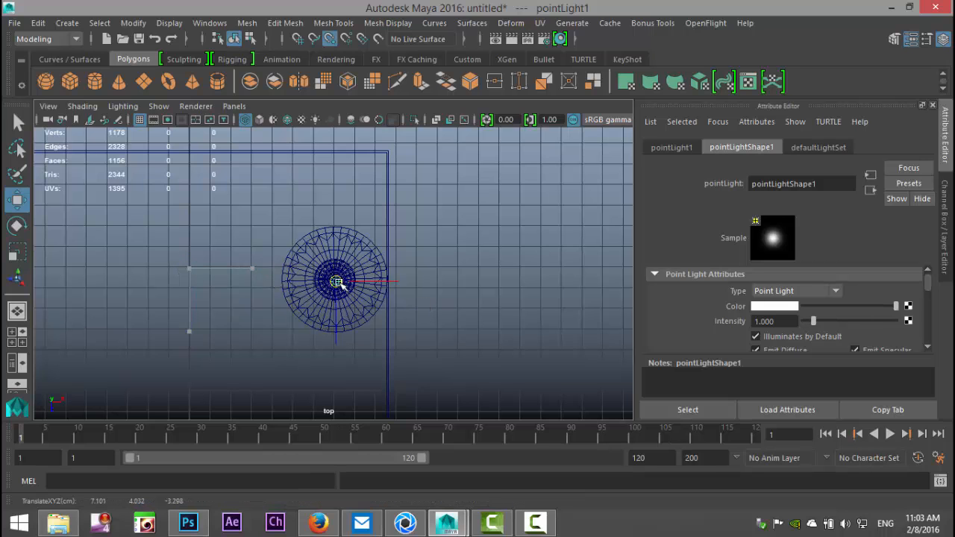
key(f)
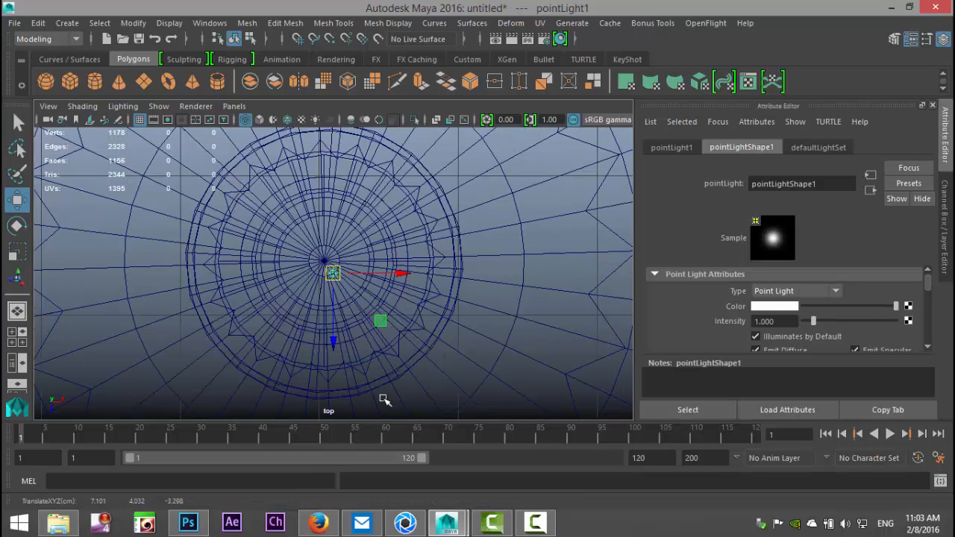
key(v)
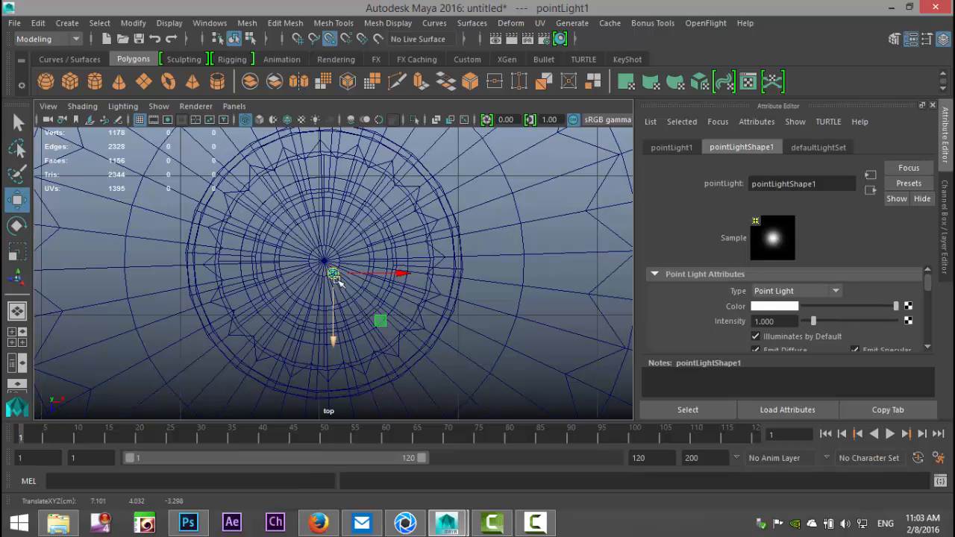
drag(334, 273, 324, 261)
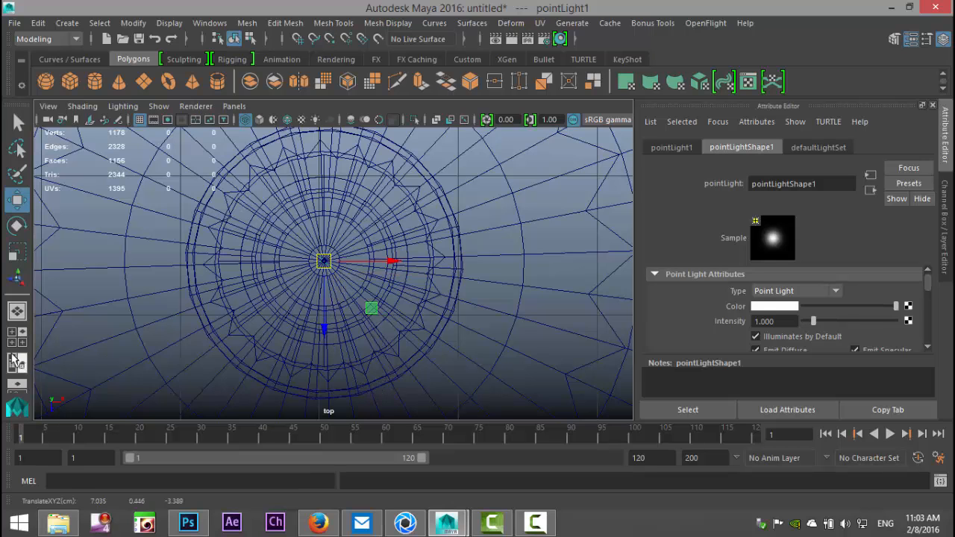
Step: Raise the point light in the side view from the lamp and table's base to inside the lampshade
click(13, 338)
key(space)
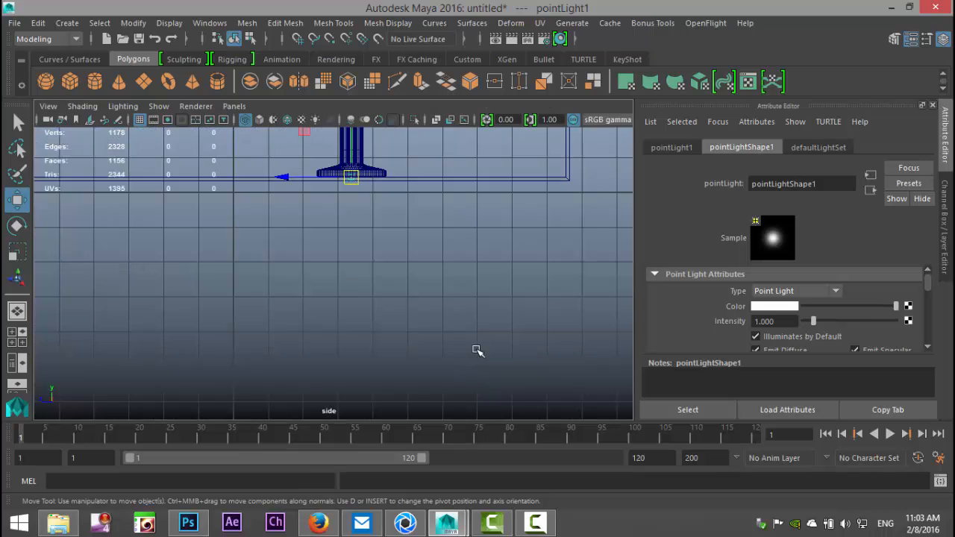
scroll(476, 348, down, 3)
alt+middle_drag(439, 317, 450, 403)
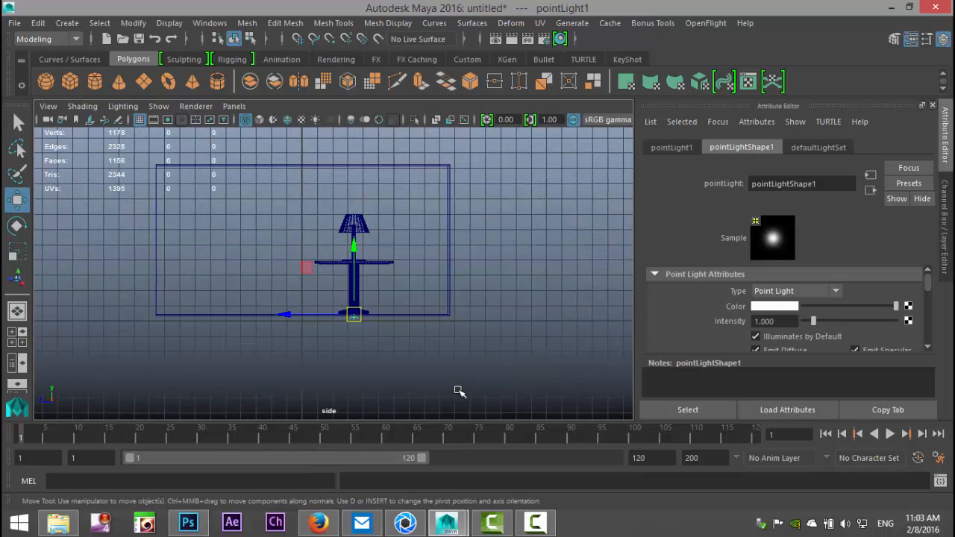
key(f)
drag(335, 207, 345, 122)
alt+middle_drag(486, 213, 479, 521)
alt+right_drag(474, 377, 351, 335)
drag(333, 233, 327, 114)
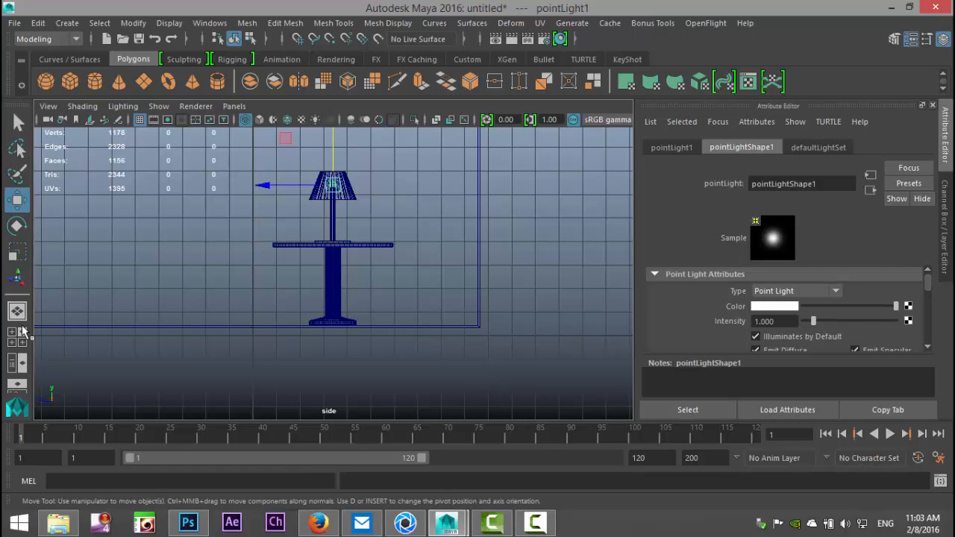
Step: Return to the perspective view and restore the bookmarked camera framing of the lamp and table
click(17, 332)
key(space)
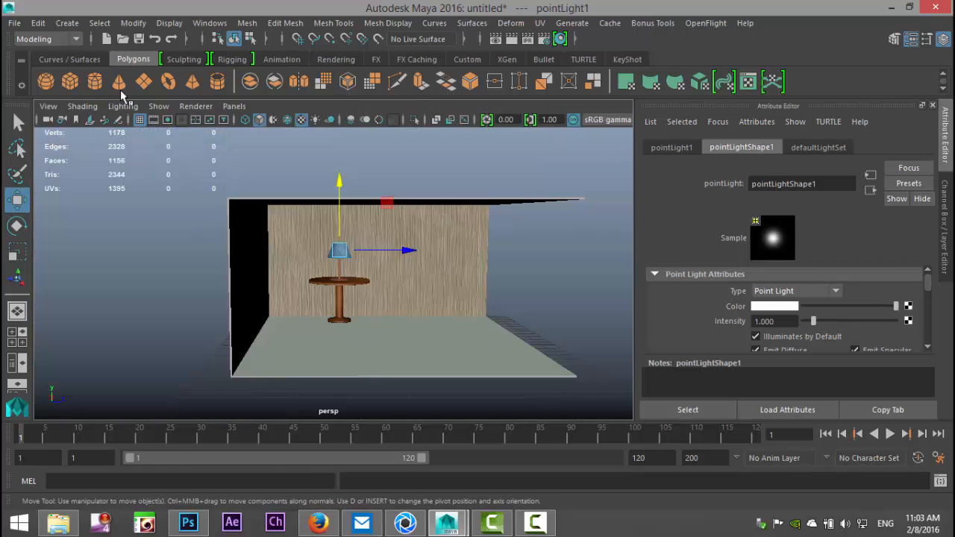
click(47, 106)
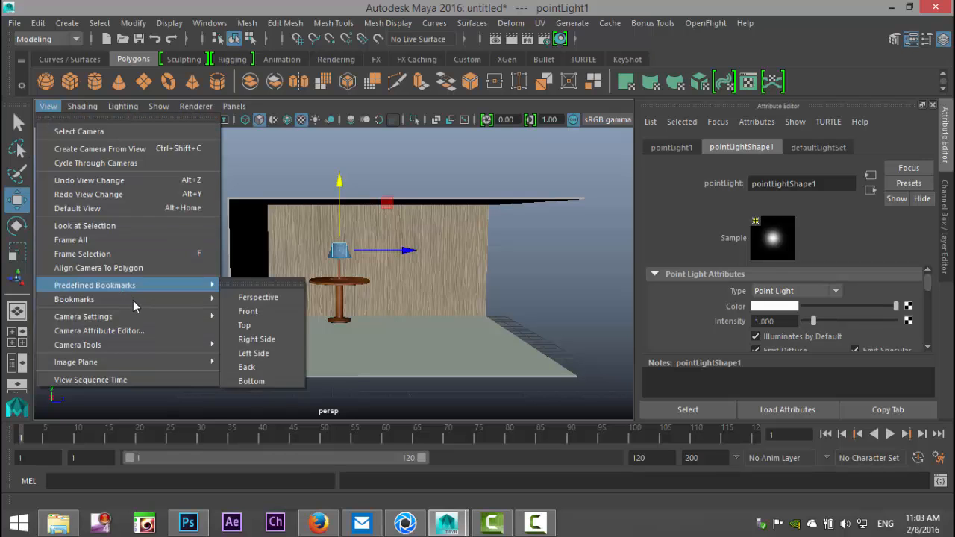
mouse_move(134, 299)
click(299, 315)
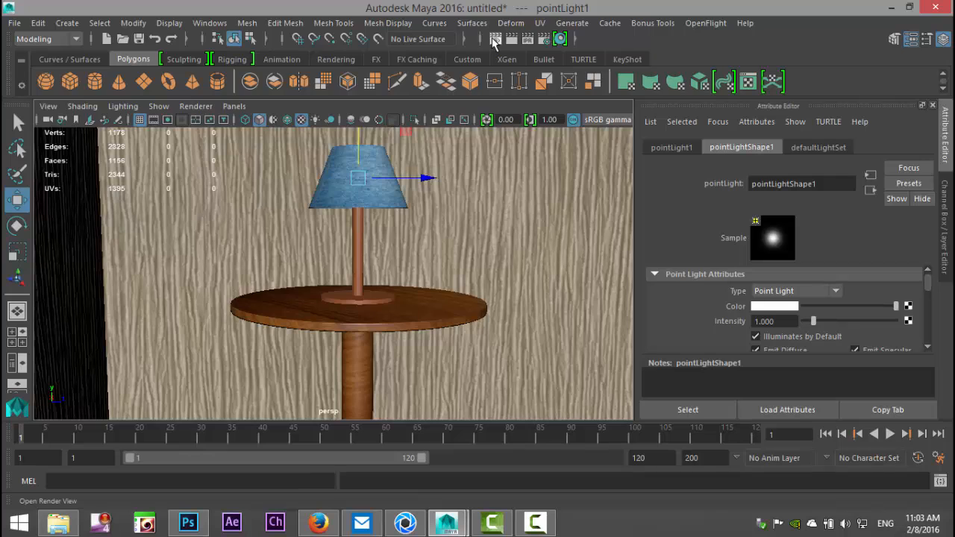
Step: Keep the existing render for comparison, re-render the scene with mental ray, and store the new image too
click(493, 42)
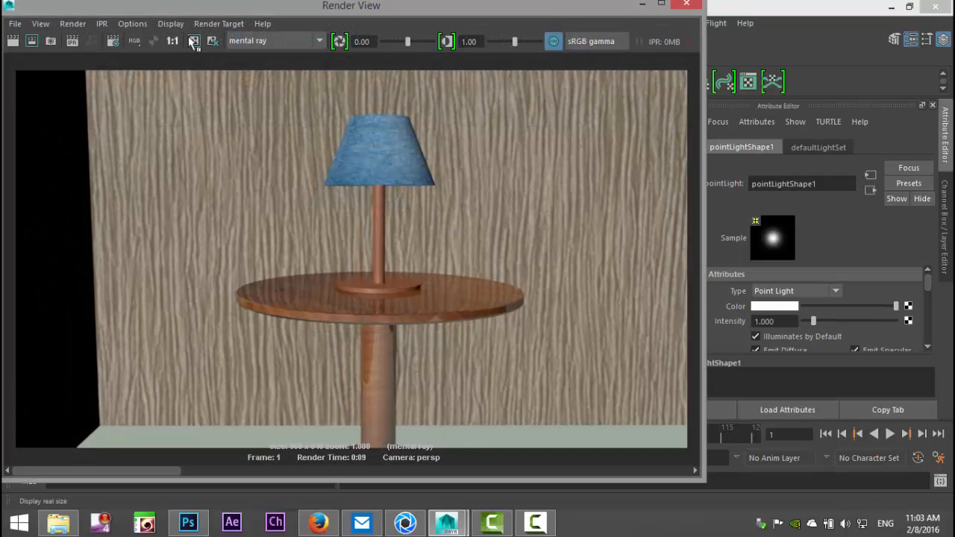
click(192, 42)
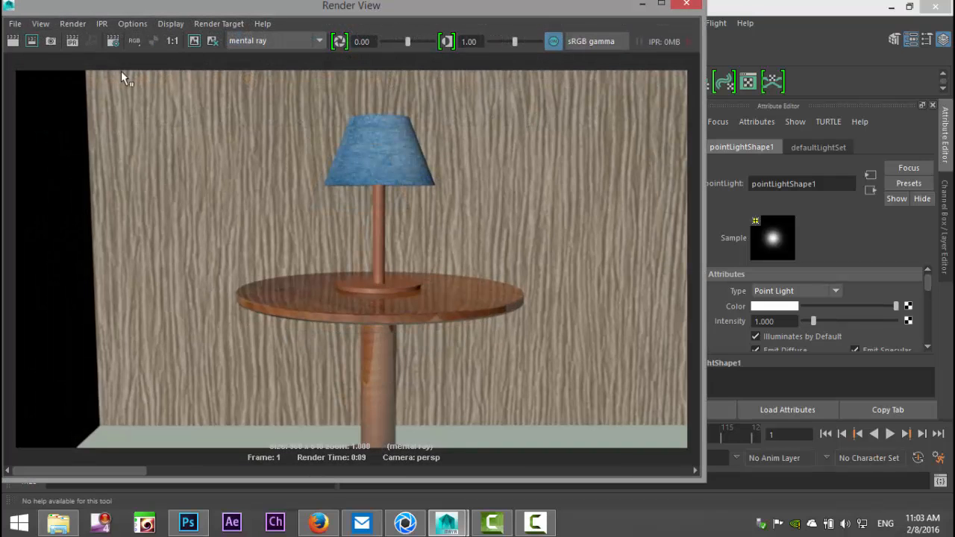
click(13, 43)
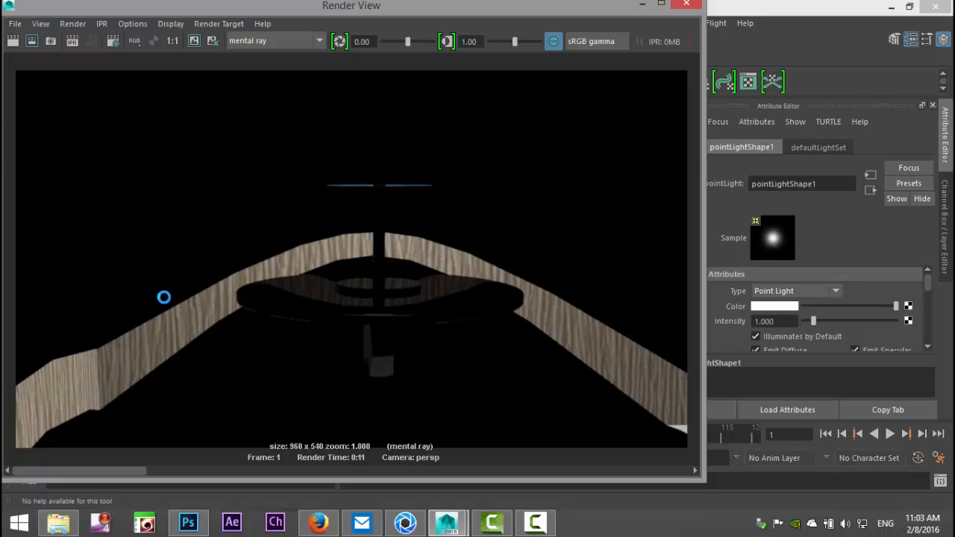
click(194, 42)
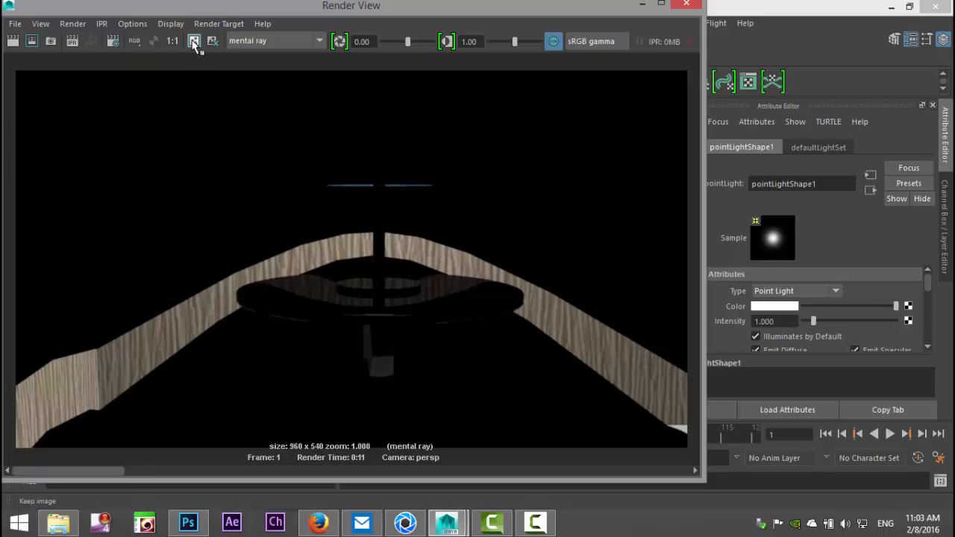
click(640, 5)
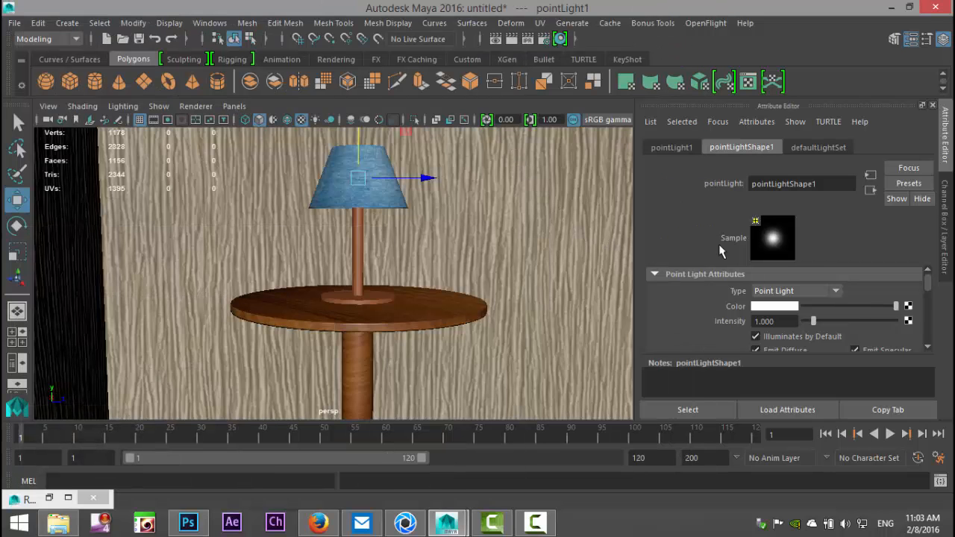
Step: Change the point light's color to a pale yellow by lowering the saturation of a yellow swatch
click(769, 307)
click(678, 297)
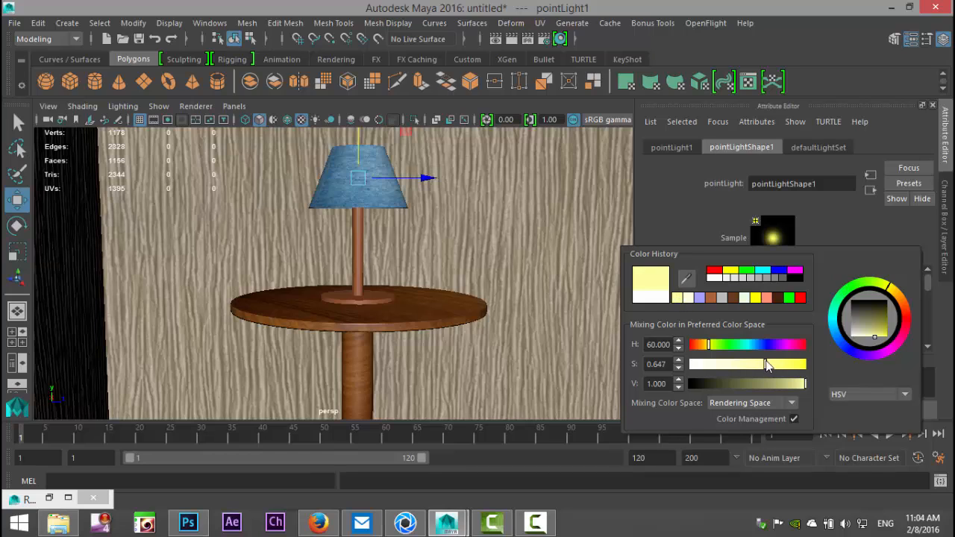
drag(767, 364, 731, 368)
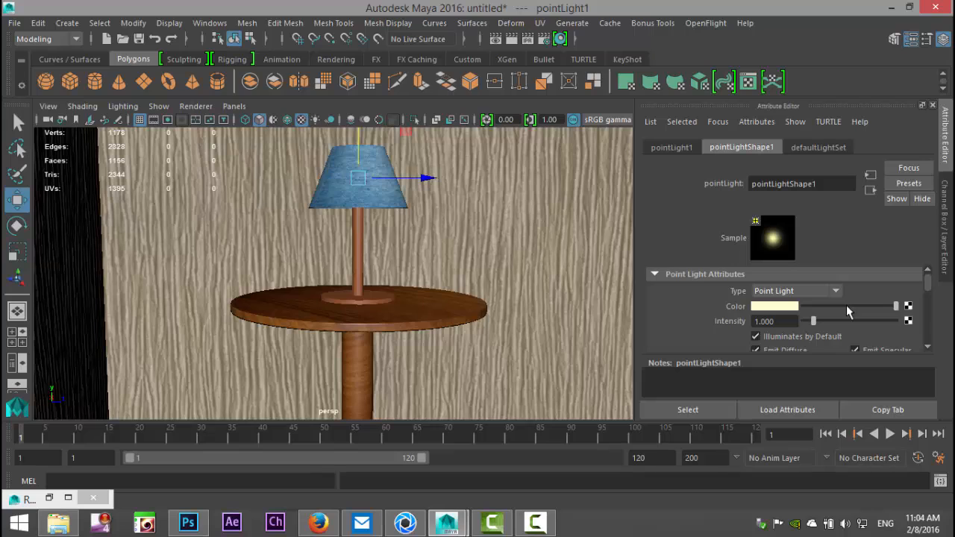
Step: Set the point light's raytrace shadow rays to 8 and its ray depth limit to 6
scroll(848, 312, down, 2)
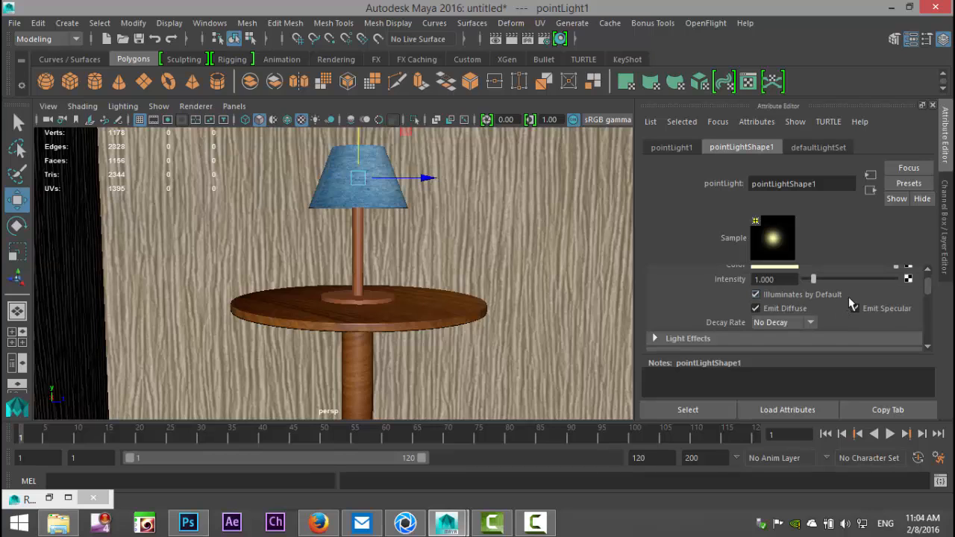
scroll(857, 299, down, 4)
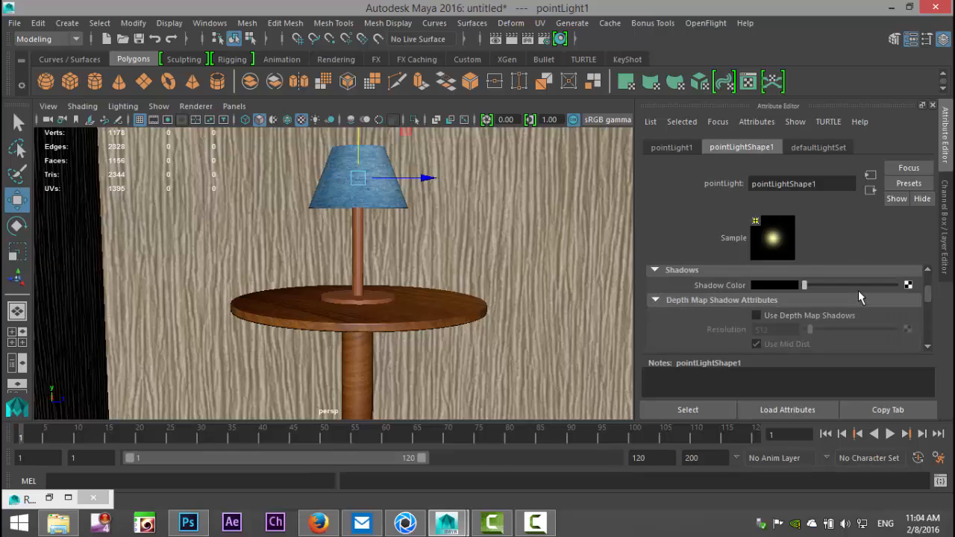
scroll(858, 293, down, 2)
scroll(863, 303, down, 2)
scroll(864, 301, down, 8)
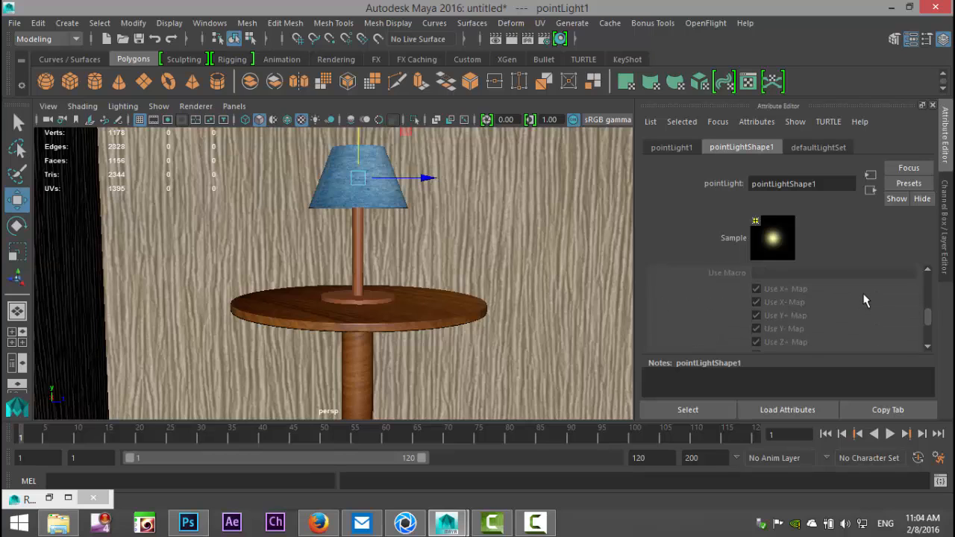
scroll(865, 298, down, 4)
scroll(864, 295, up, 2)
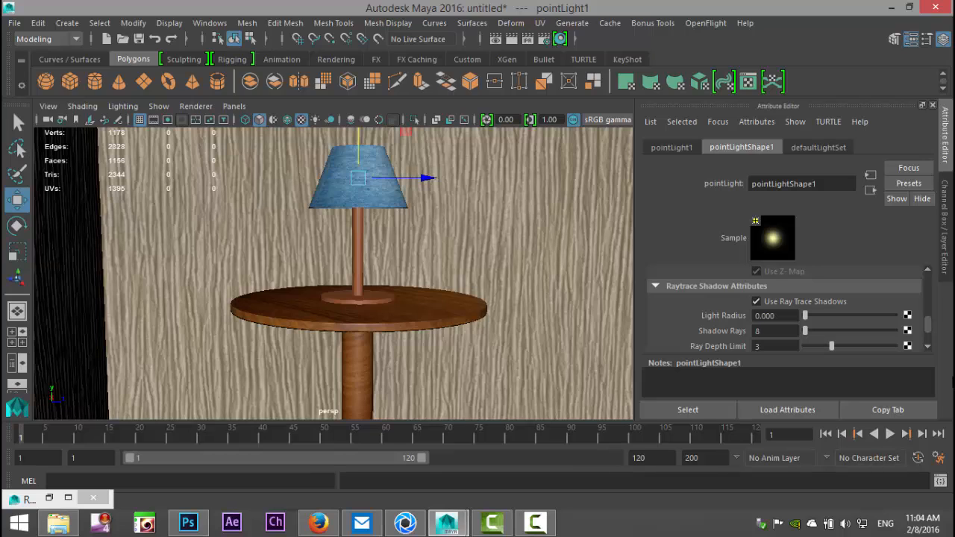
scroll(832, 328, down, 2)
click(778, 304)
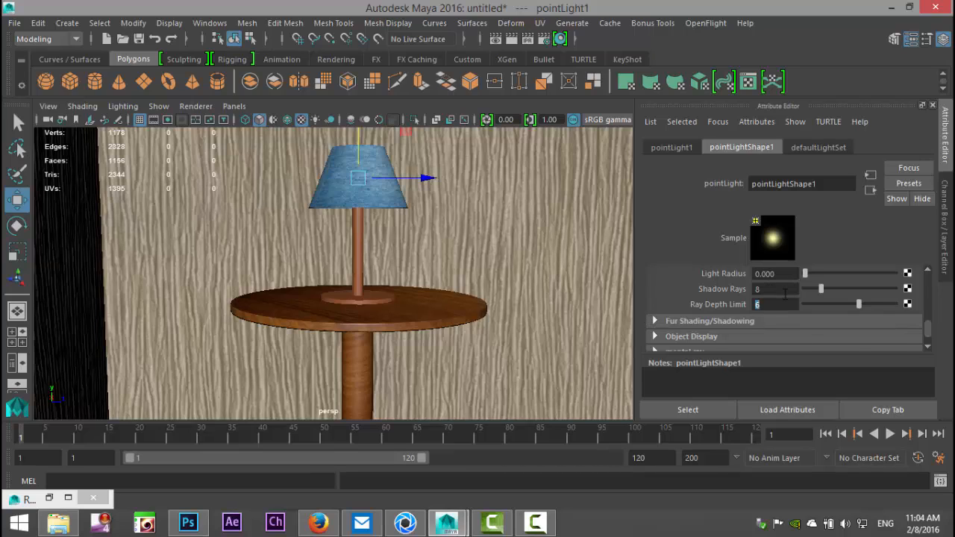
scroll(785, 295, up, 1)
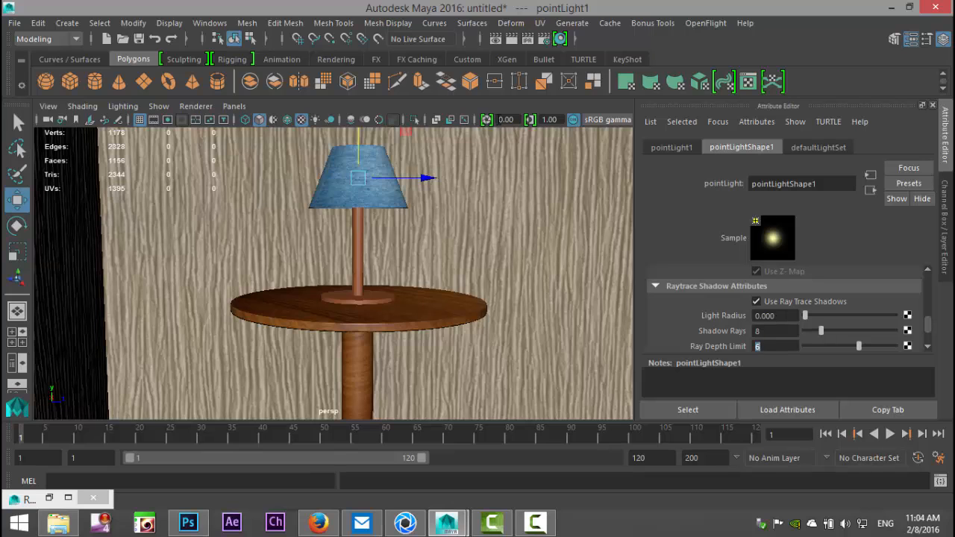
Step: Re-render the scene with mental ray, and set the point light's raytrace light radius to 0.5
click(496, 40)
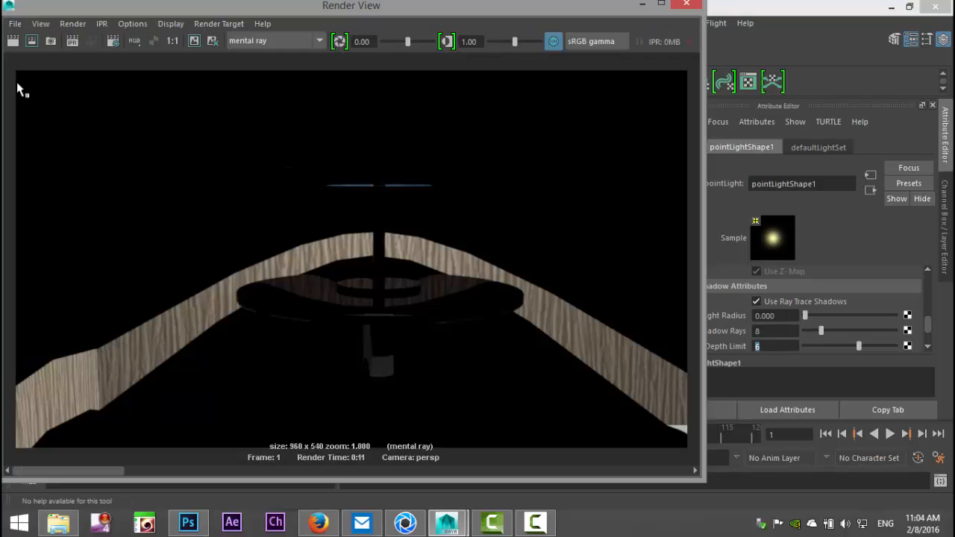
click(13, 42)
double_click(791, 316)
text(0.5)
key(Return)
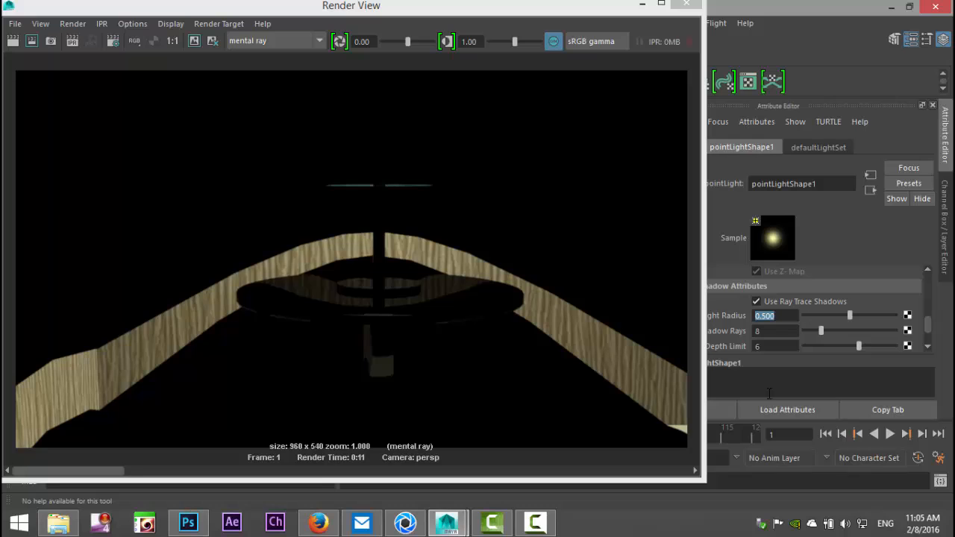
Step: Store the current render, re-render the scene with the wider light radius, and keep that image as well
click(194, 41)
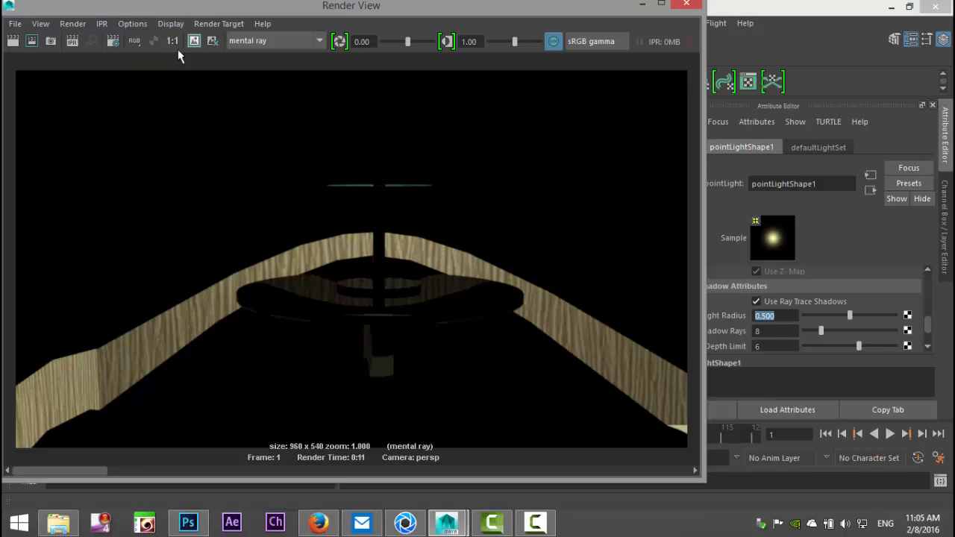
click(13, 41)
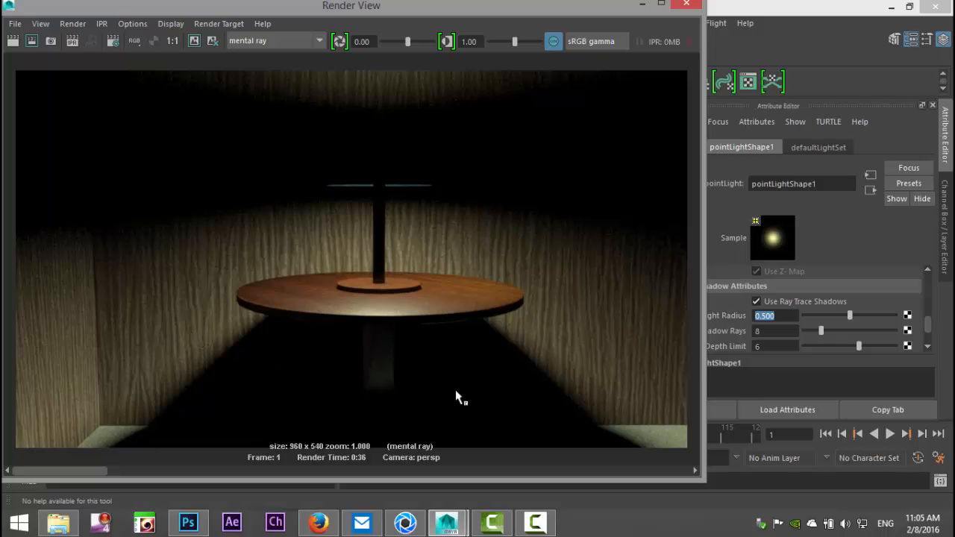
click(193, 41)
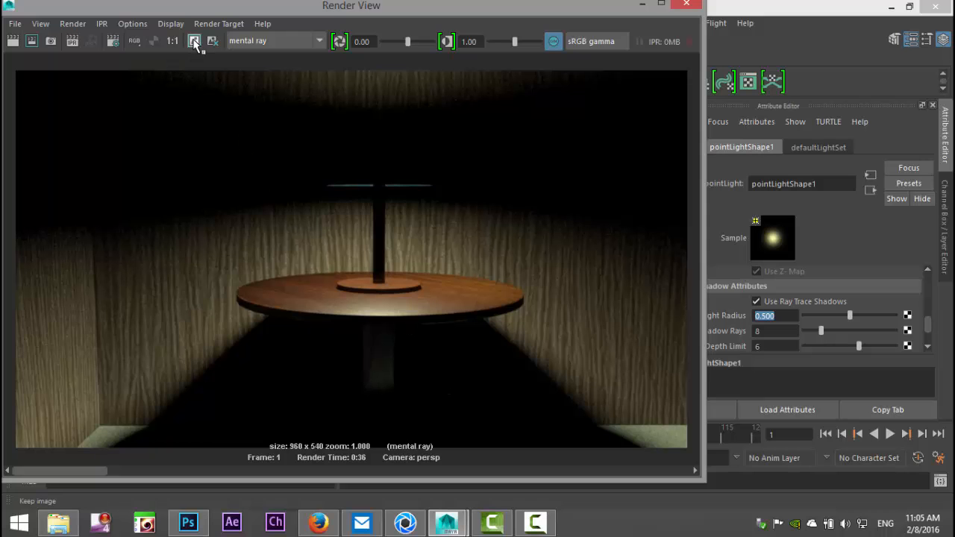
click(644, 6)
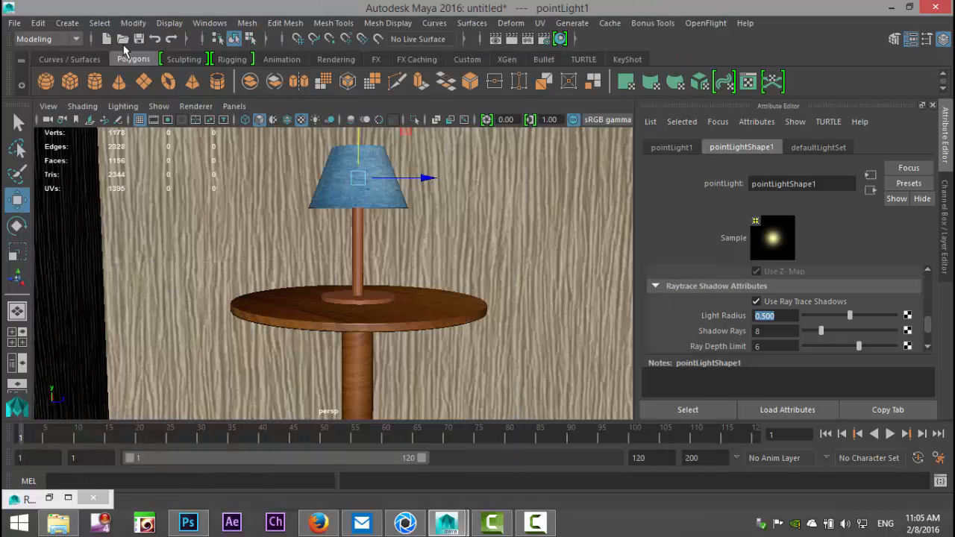
Step: Create an area light in the room and raise it above the floor to about tabletop height
click(67, 23)
mouse_move(117, 100)
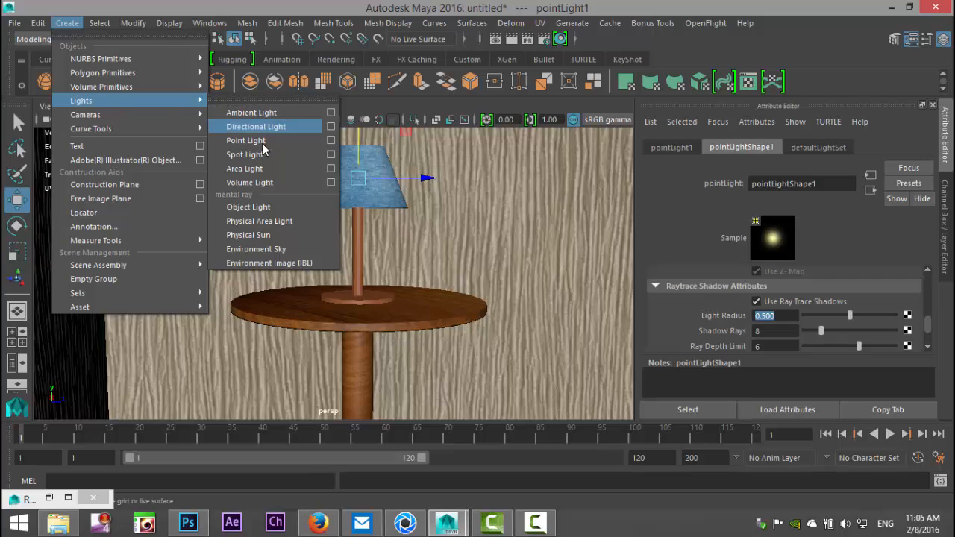
click(245, 169)
scroll(465, 266, down, 5)
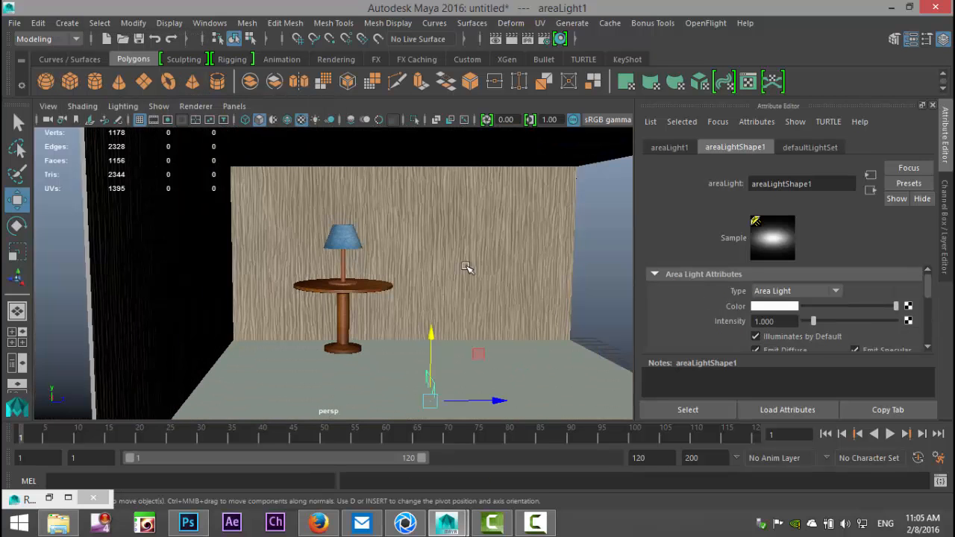
drag(432, 334, 442, 219)
drag(500, 287, 405, 299)
alt+drag(465, 331, 303, 338)
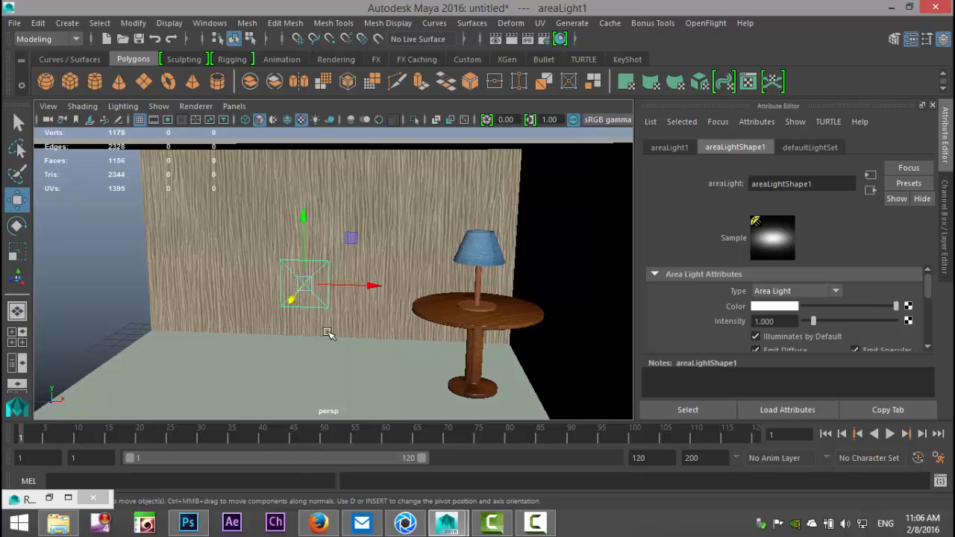
Step: Show the area light's target manipulator and aim the light sideways at the lamp on the table
key(t)
drag(371, 264, 524, 296)
alt+drag(403, 326, 432, 291)
drag(335, 258, 409, 270)
alt+drag(503, 331, 347, 323)
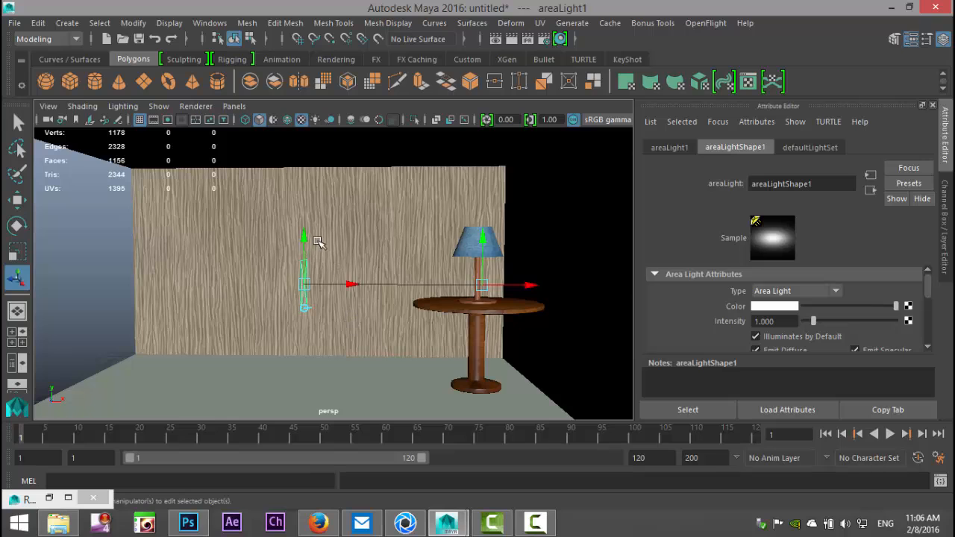
Step: Raise the area light to just below the ceiling and shift its target to the near edge of the tabletop
drag(306, 240, 325, 131)
drag(348, 177, 306, 181)
drag(537, 285, 469, 280)
drag(415, 239, 415, 254)
alt+drag(335, 313, 336, 360)
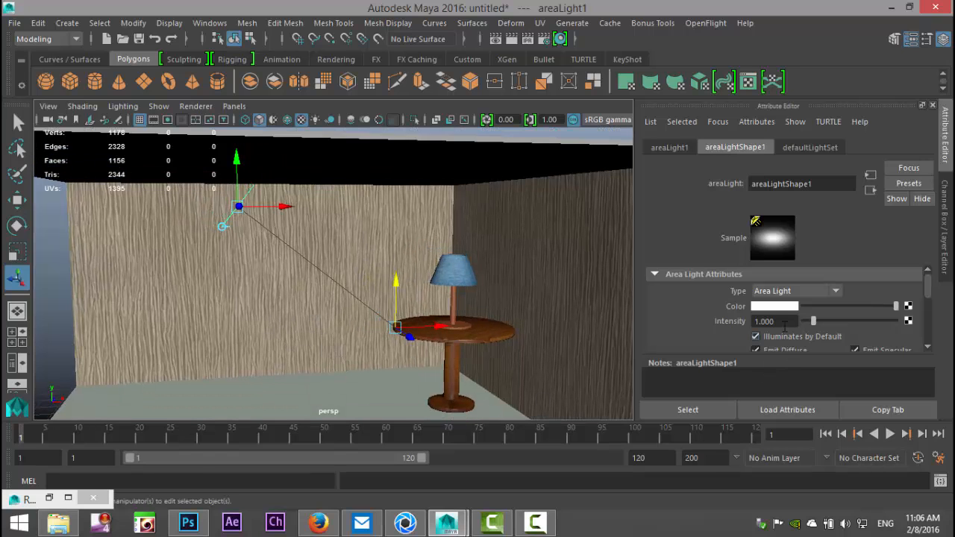
Step: Change the area light's color to a pale yellow from the color history
click(769, 307)
click(678, 299)
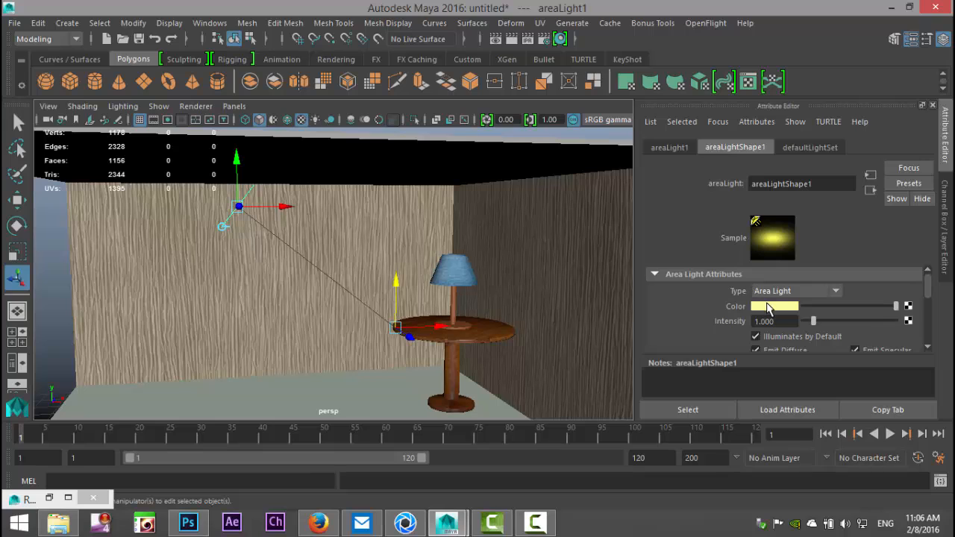
click(767, 309)
click(668, 298)
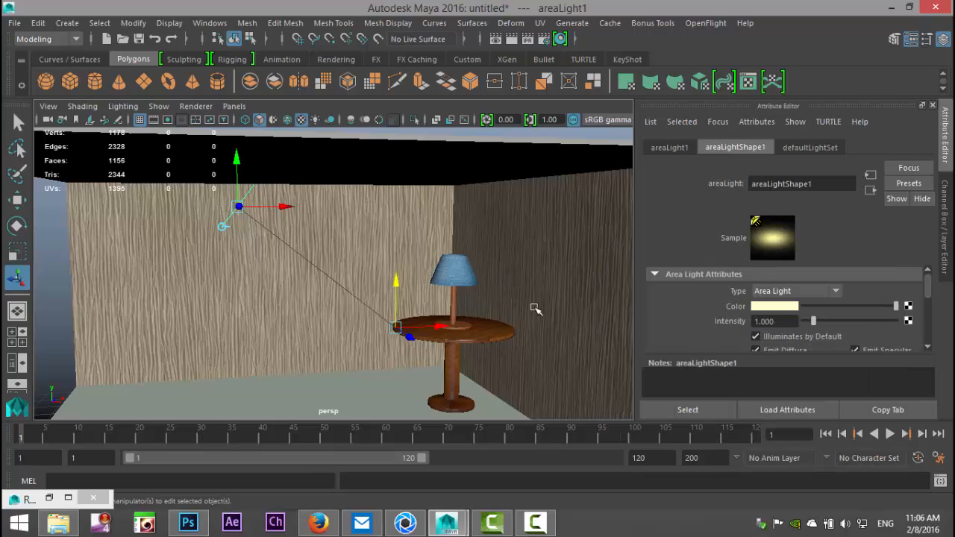
Step: Set the area light's intensity to 0.15
click(762, 321)
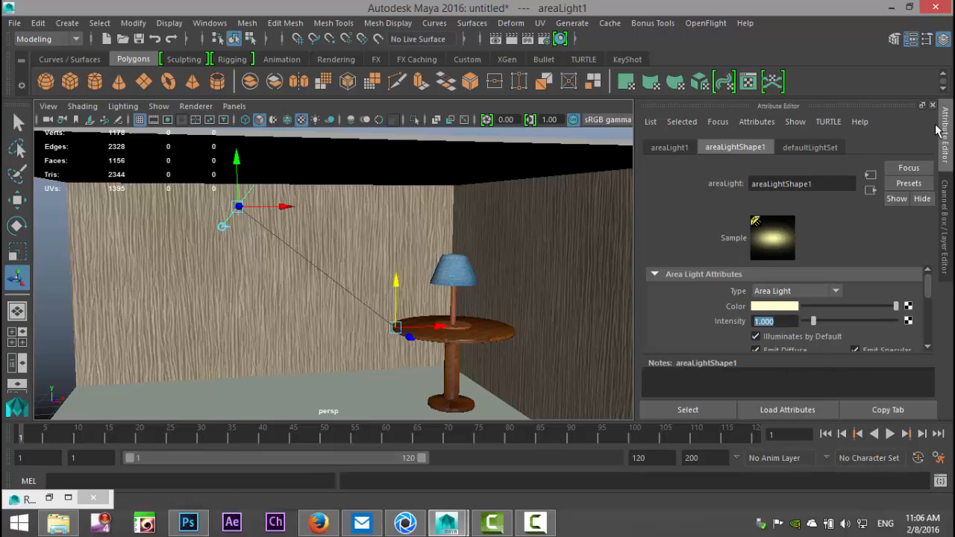
text(0.15)
key(Return)
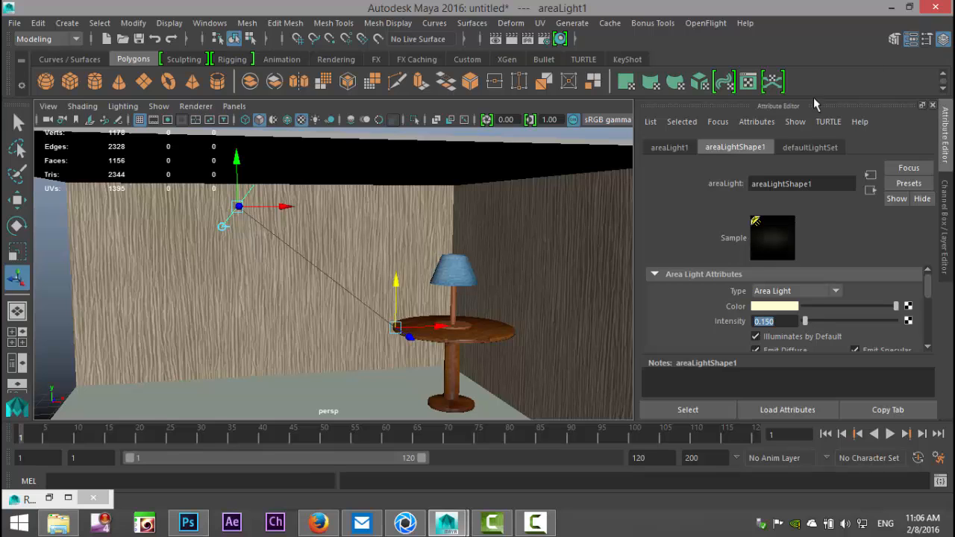
scroll(769, 298, down, 8)
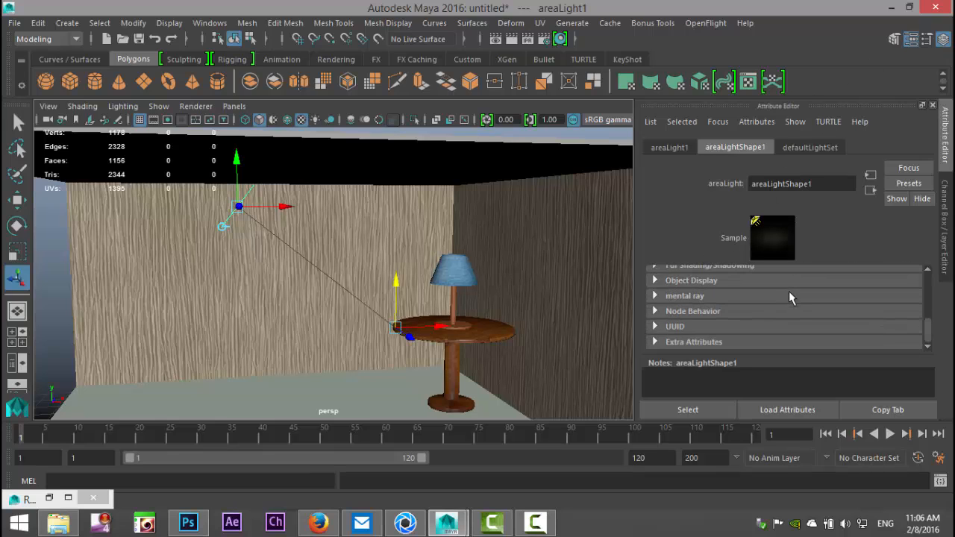
scroll(792, 293, up, 3)
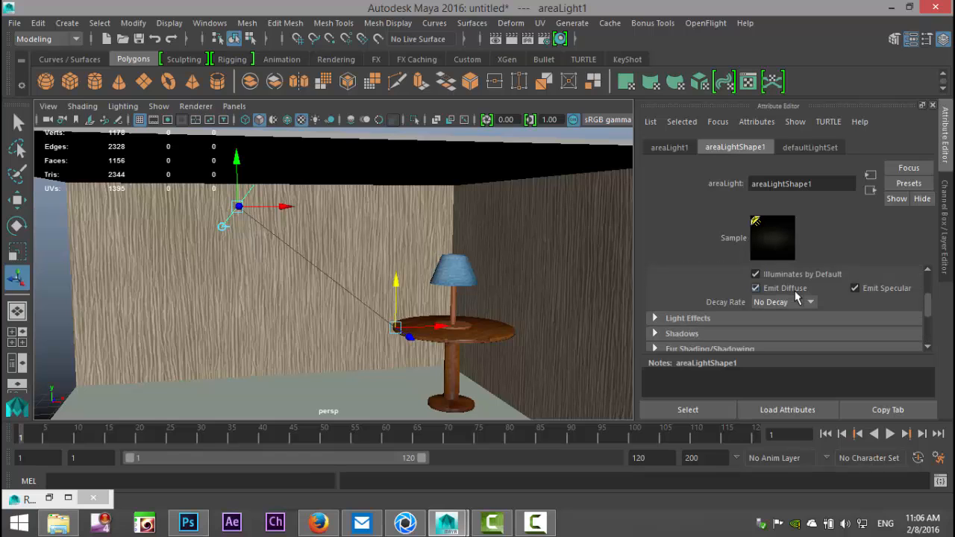
Step: Turn off ray trace shadows for the area light in its raytrace shadow attributes
scroll(797, 297, up, 3)
scroll(860, 295, down, 4)
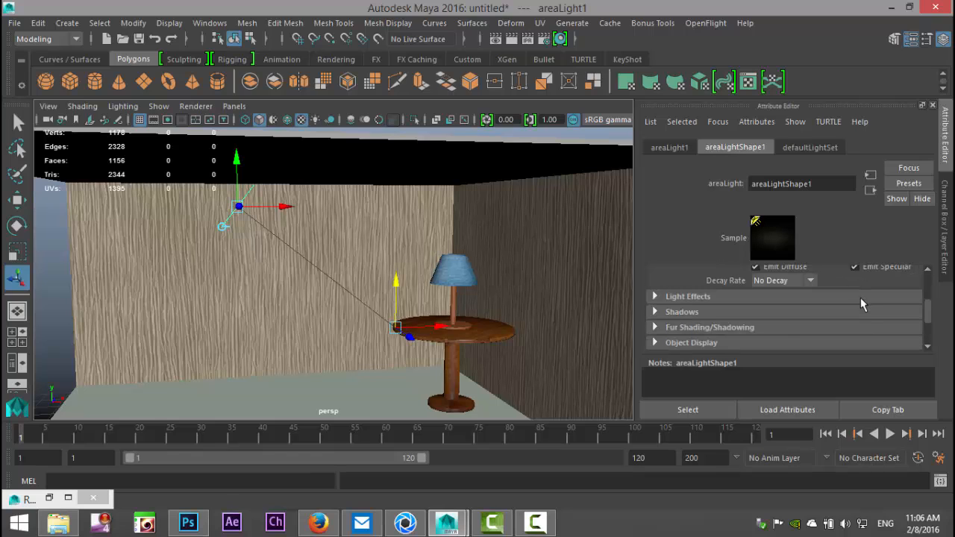
click(657, 312)
scroll(876, 298, down, 3)
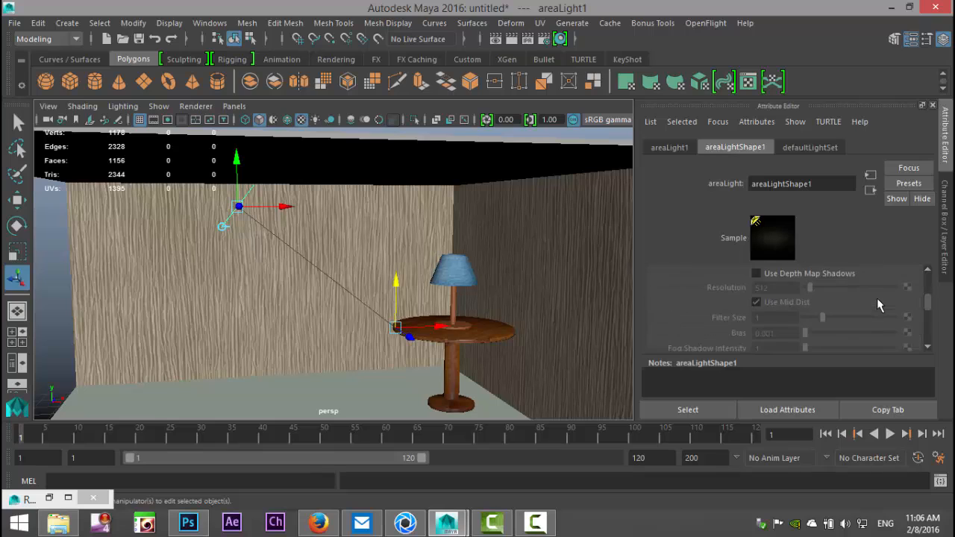
scroll(828, 289, down, 5)
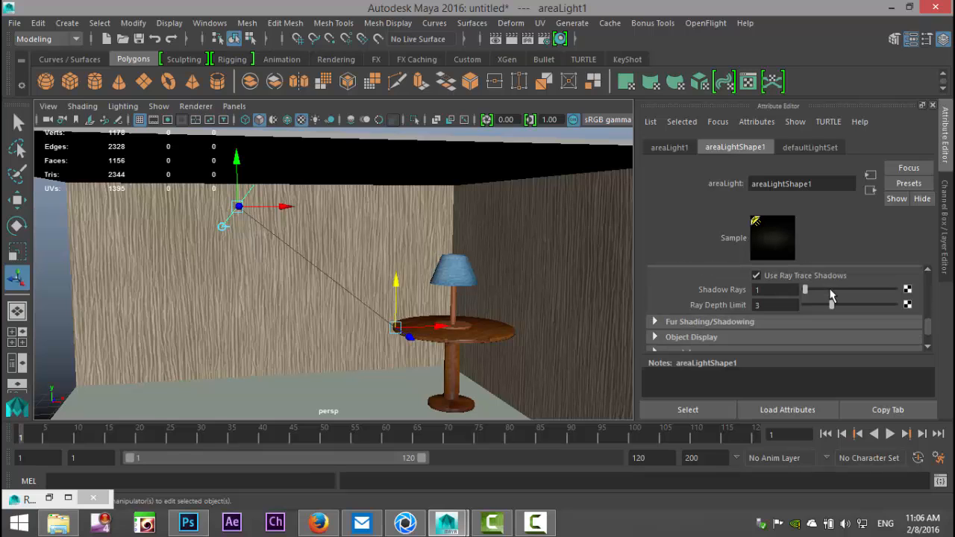
click(757, 276)
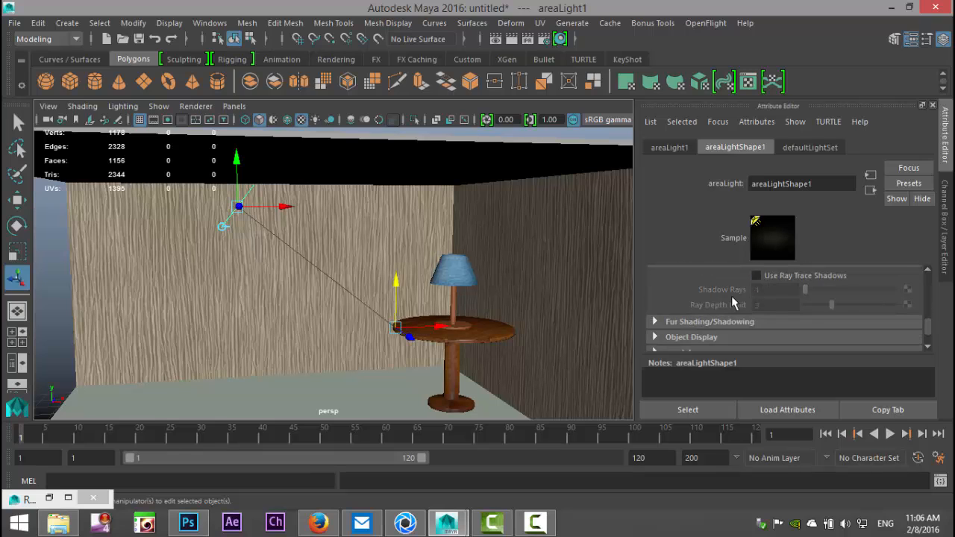
Step: Restore the perspective bookmark framing the lamp and table, and render that view with mental ray
click(47, 106)
mouse_move(120, 302)
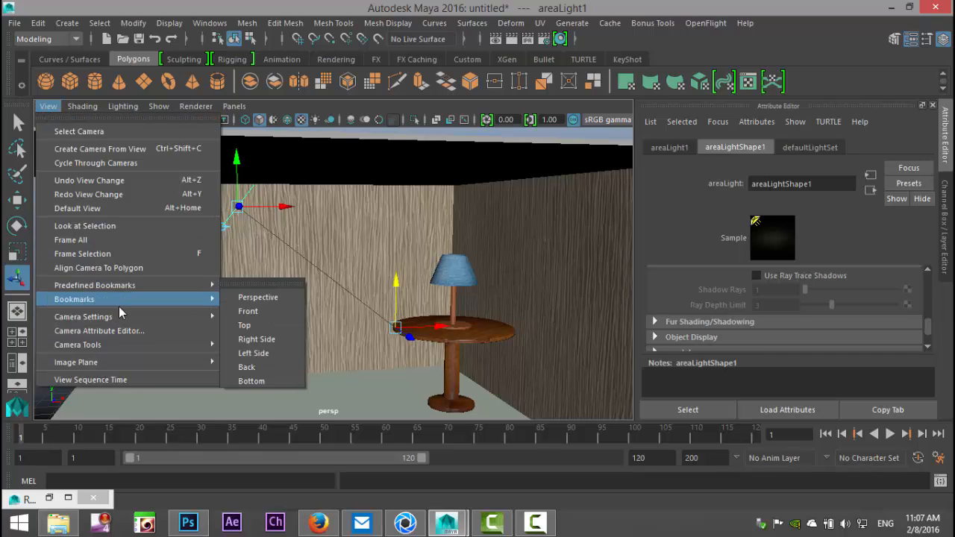
click(246, 301)
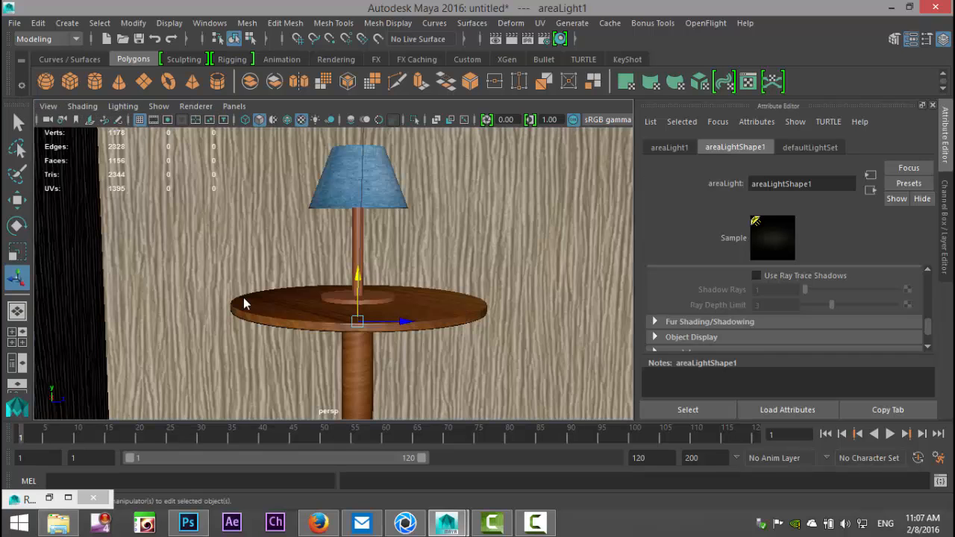
click(498, 41)
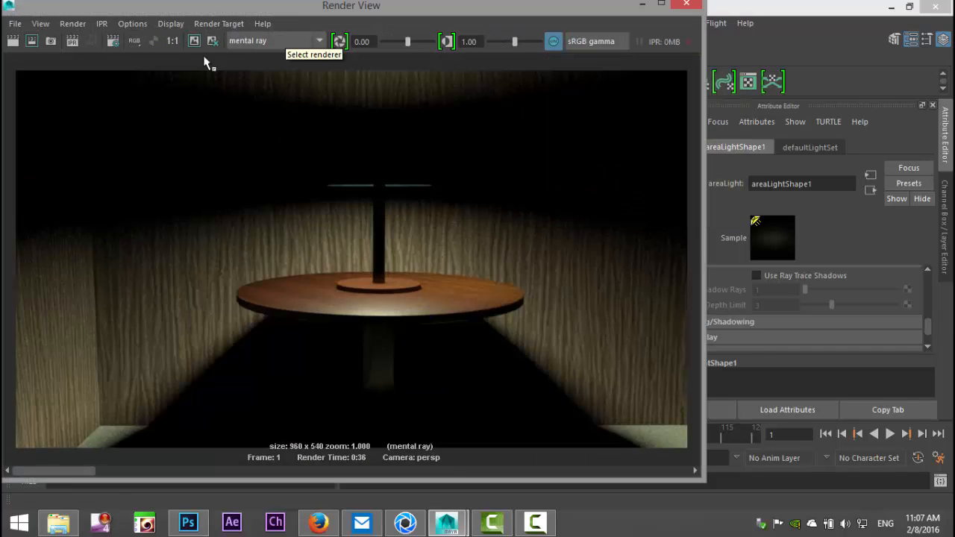
click(13, 41)
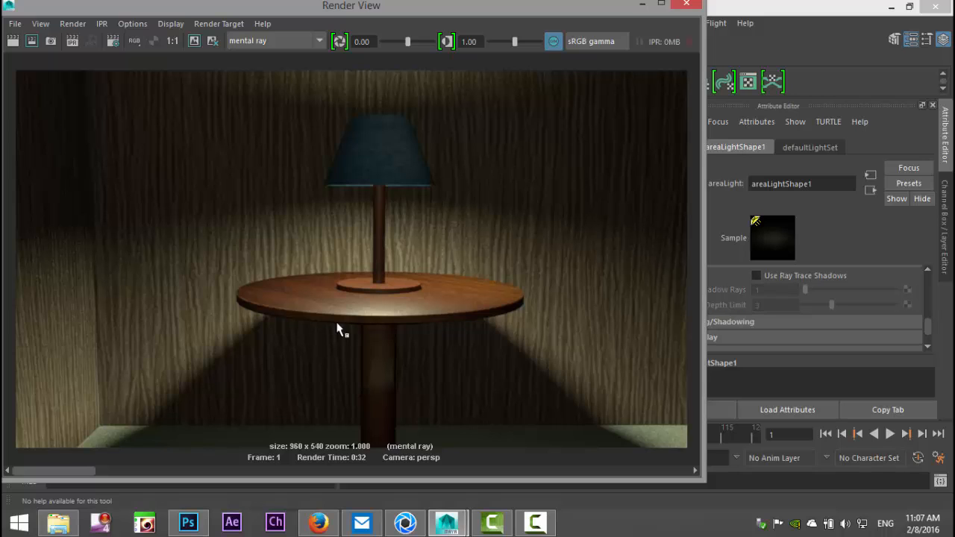
Step: Compare the new render with the previously kept image, checking the lampshade and table shadows, and minimize the render window
click(190, 472)
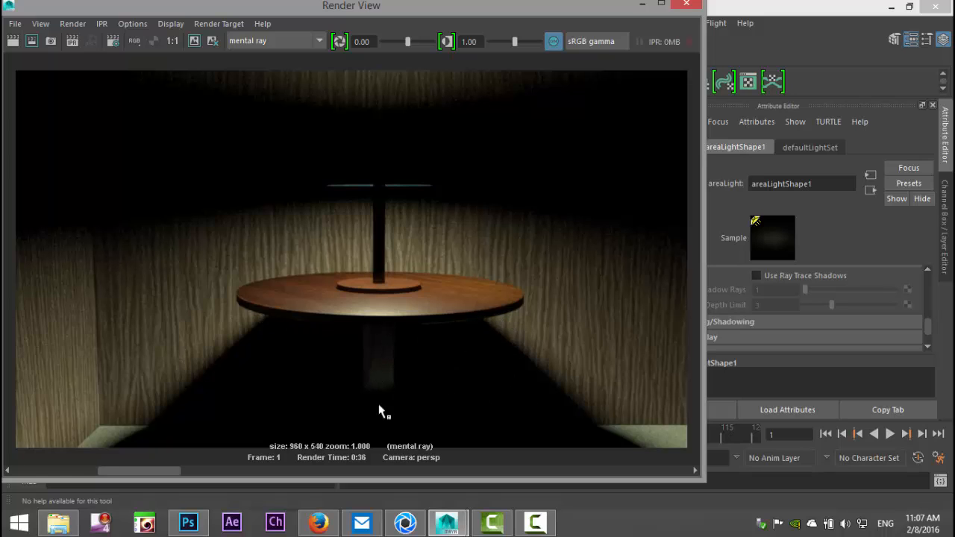
drag(101, 471, 37, 477)
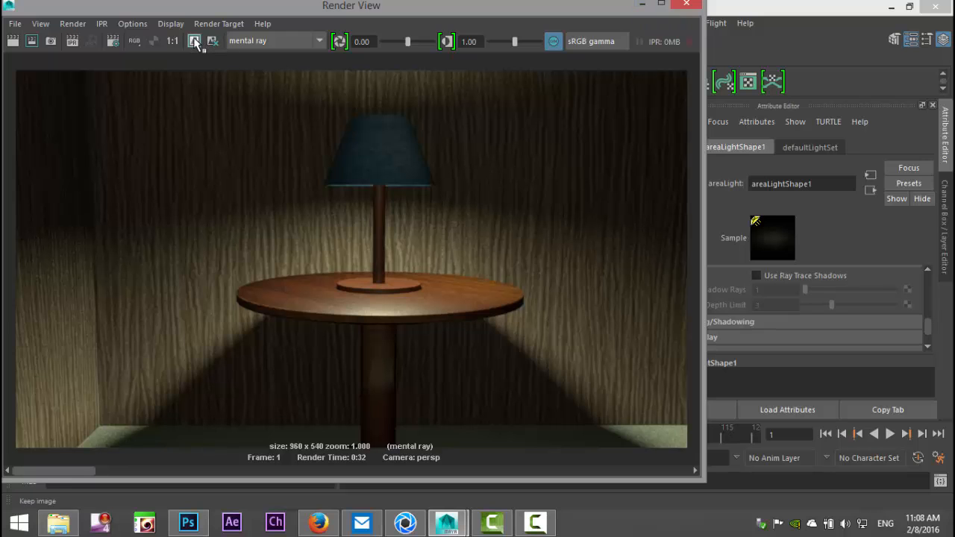
click(642, 4)
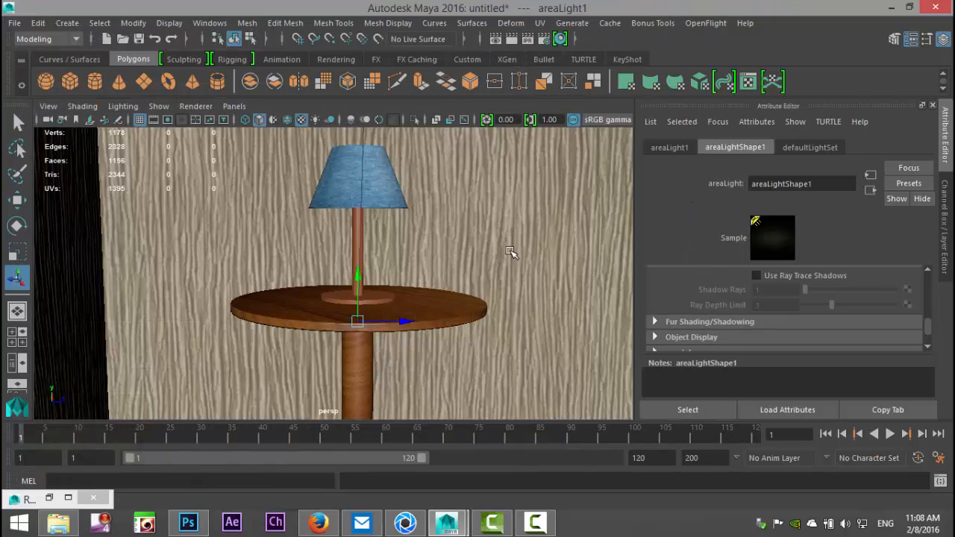
Step: Create a second point light and move it up and across to line up with the lampshade in the perspective view
alt+drag(510, 251, 495, 296)
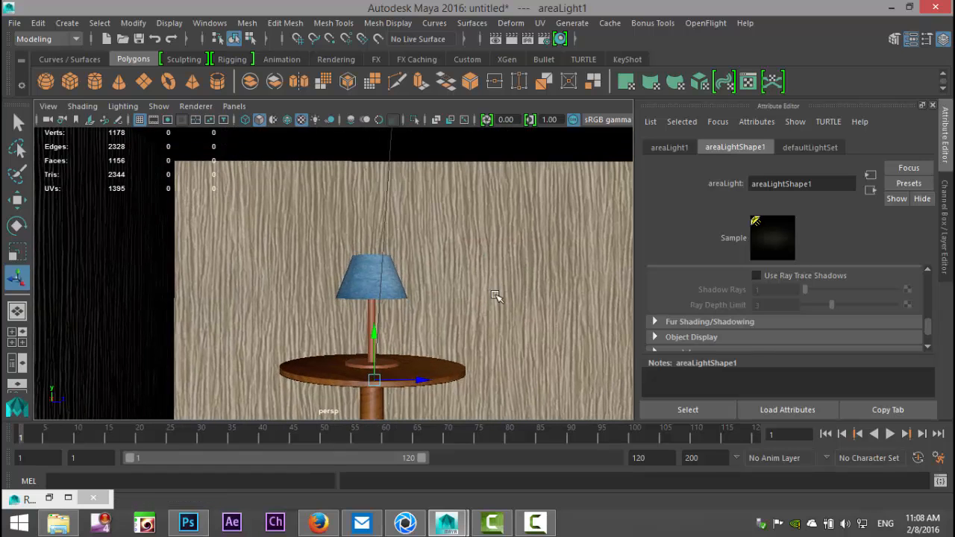
click(67, 23)
mouse_move(173, 105)
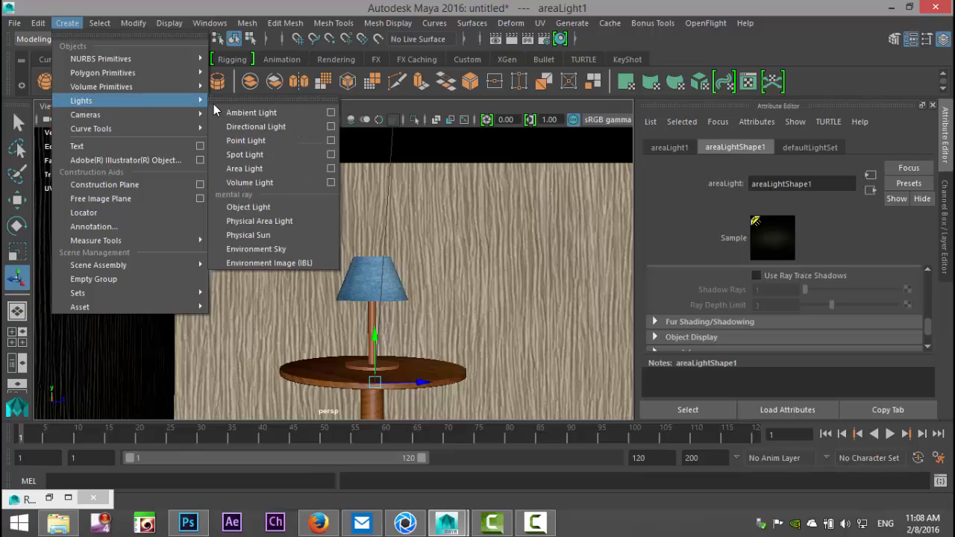
click(317, 140)
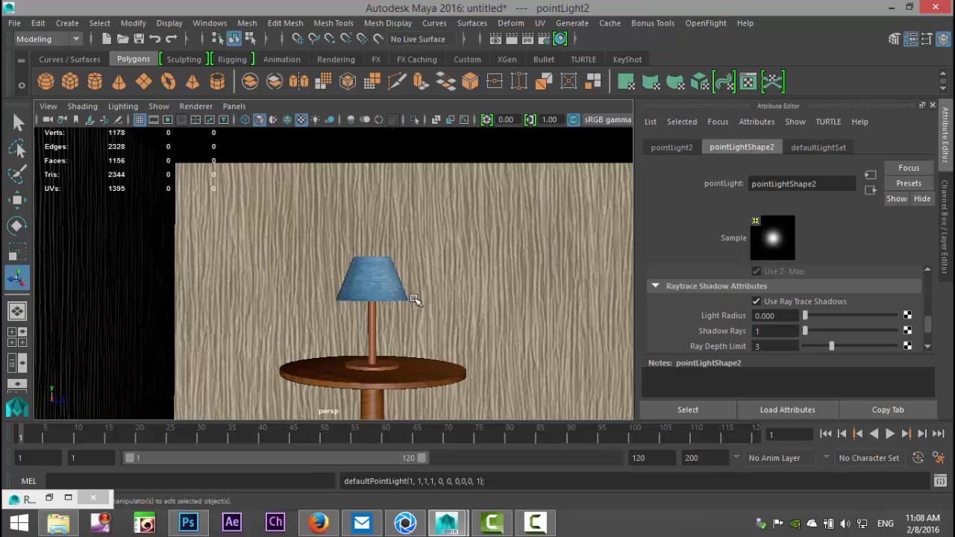
key(w)
scroll(416, 300, down, 5)
drag(447, 371, 466, 203)
drag(514, 272, 353, 270)
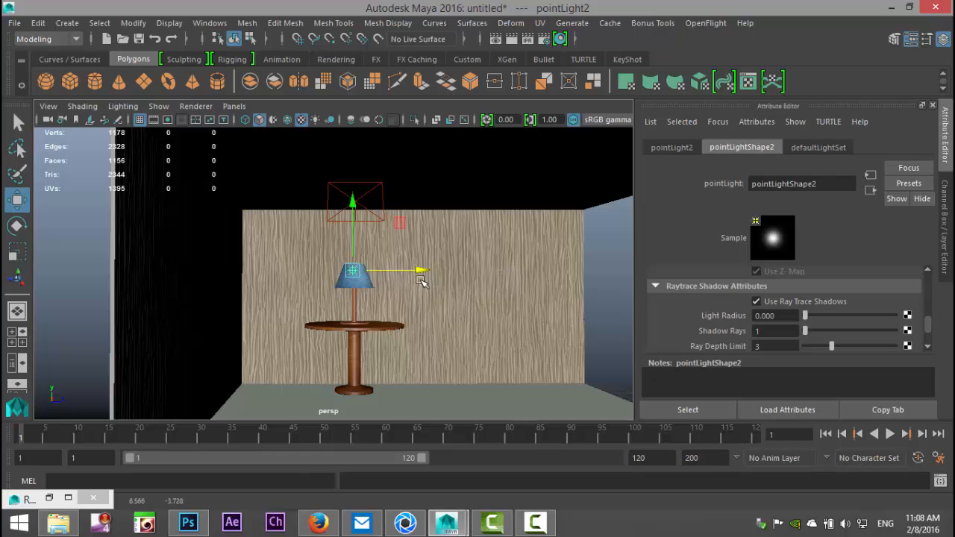
Step: Snap the new point light to the lamp's center in the top view and adjust its height inside the lampshade in the side view
click(17, 338)
key(space)
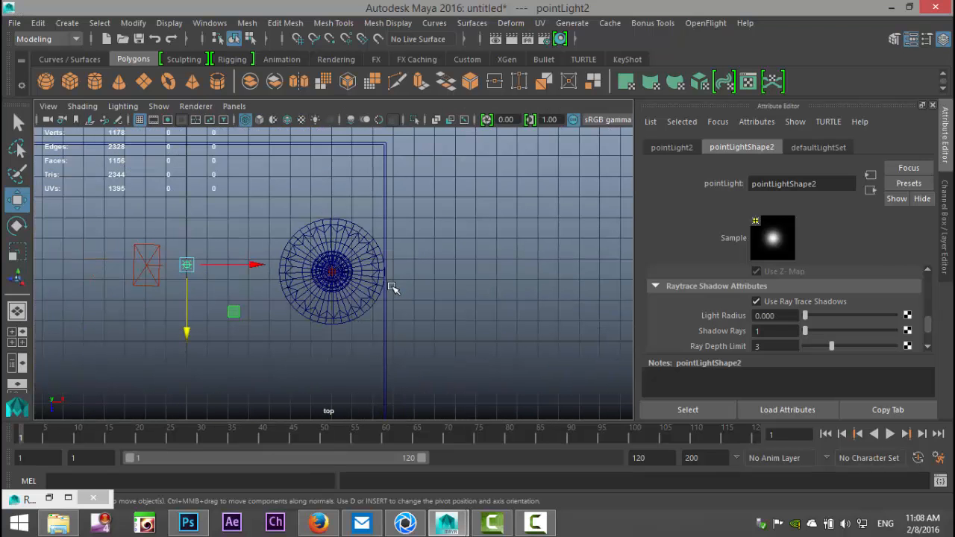
key(v)
drag(188, 268, 332, 272)
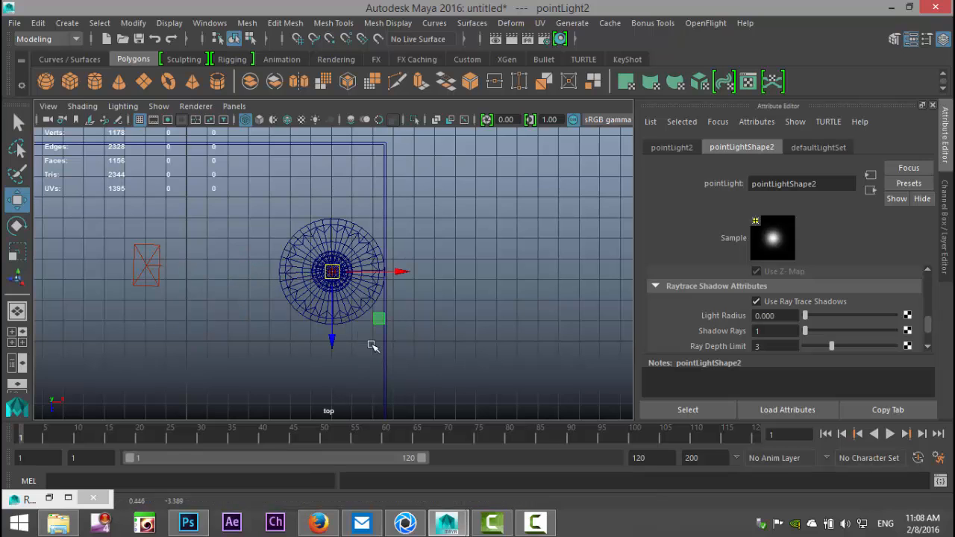
click(25, 341)
key(space)
drag(333, 256, 337, 114)
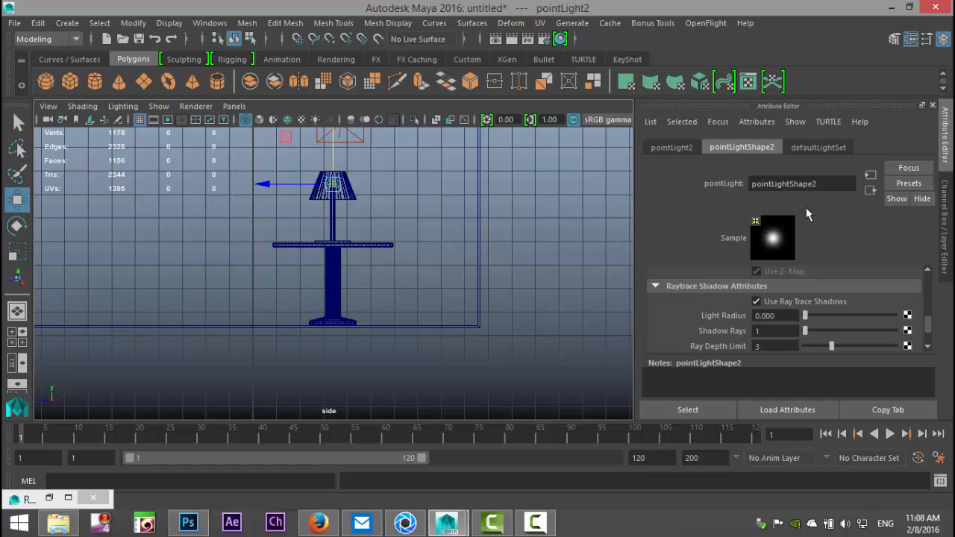
Step: Rename the new point light's shape node to NoShadowLight
drag(833, 185, 705, 180)
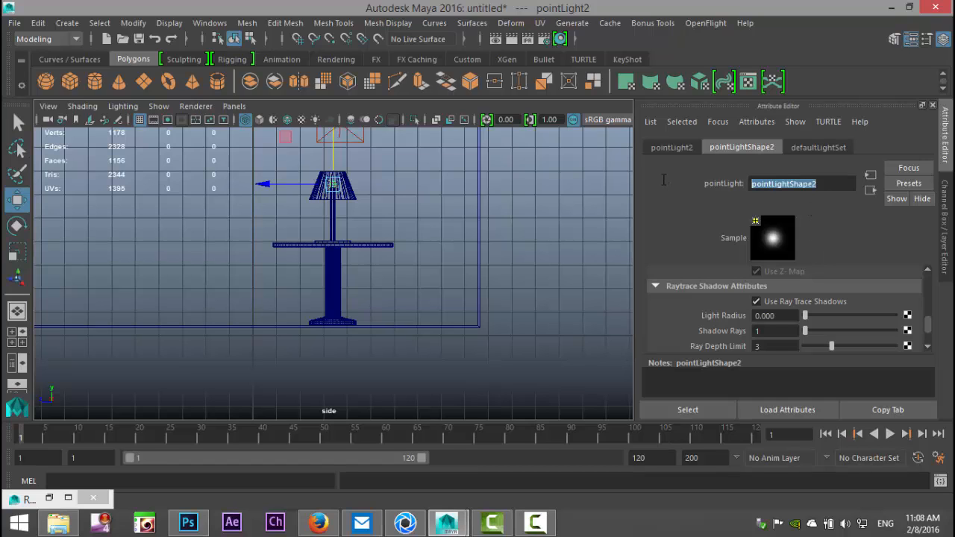
text(No)
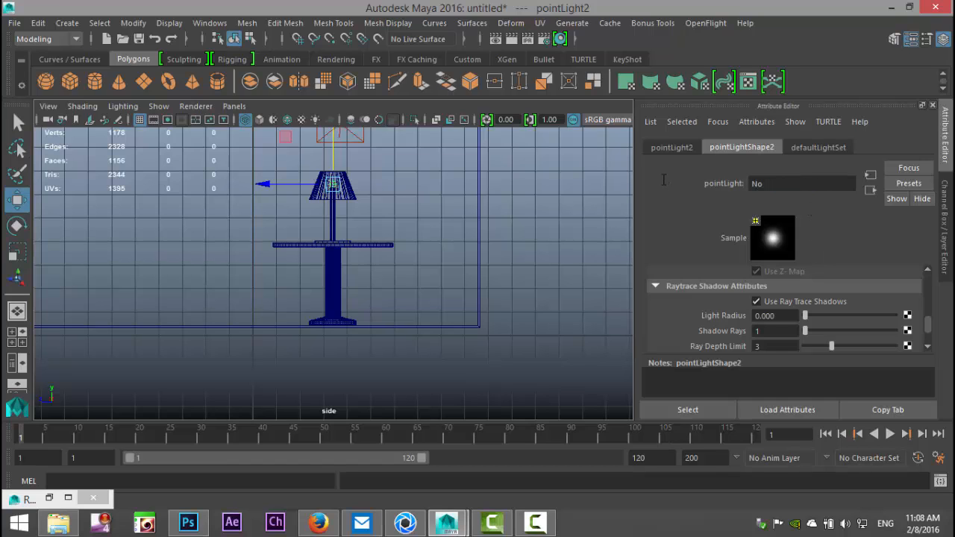
text(ShadowLight)
key(Return)
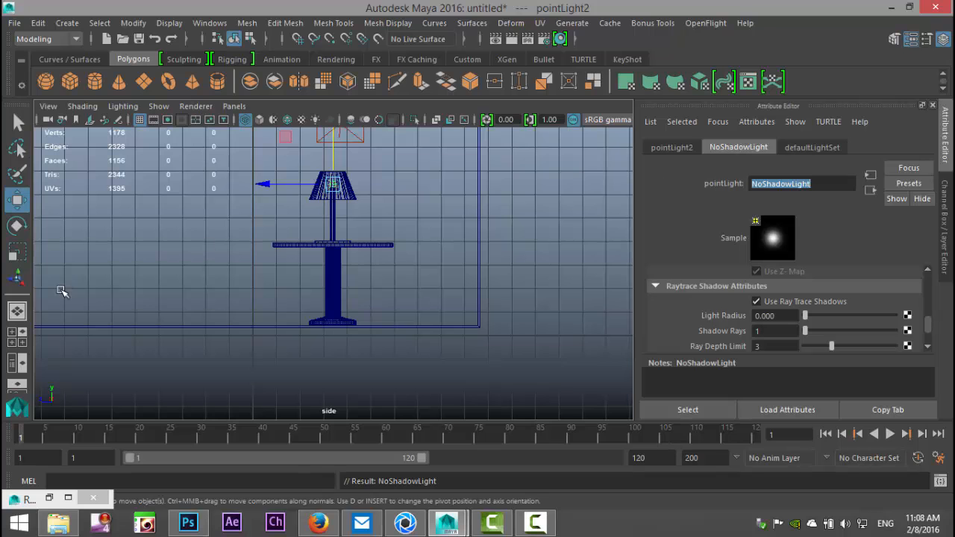
Step: Set NoShadowLight's intensity to 0.35 and its color to pale yellow from the color history
click(12, 333)
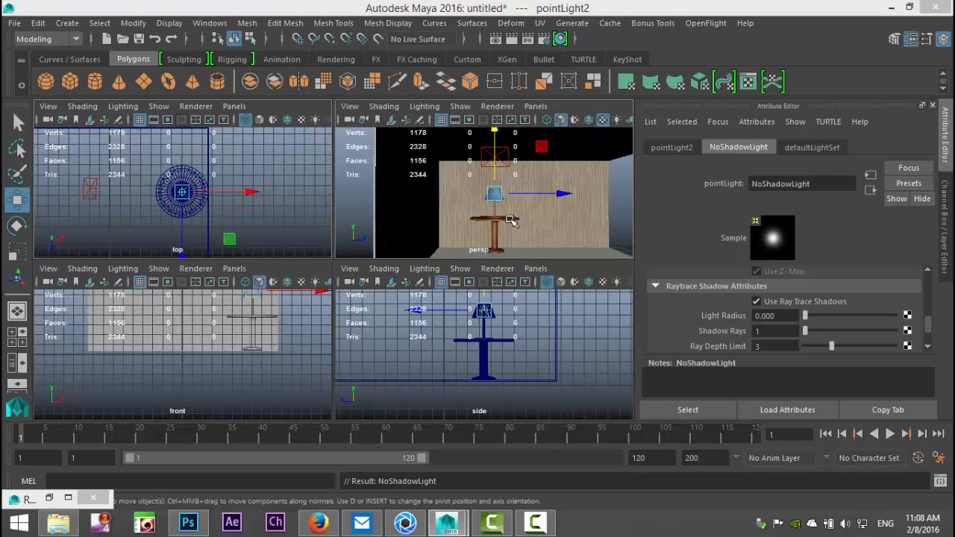
key(space)
scroll(497, 302, up, 3)
alt+drag(515, 319, 541, 336)
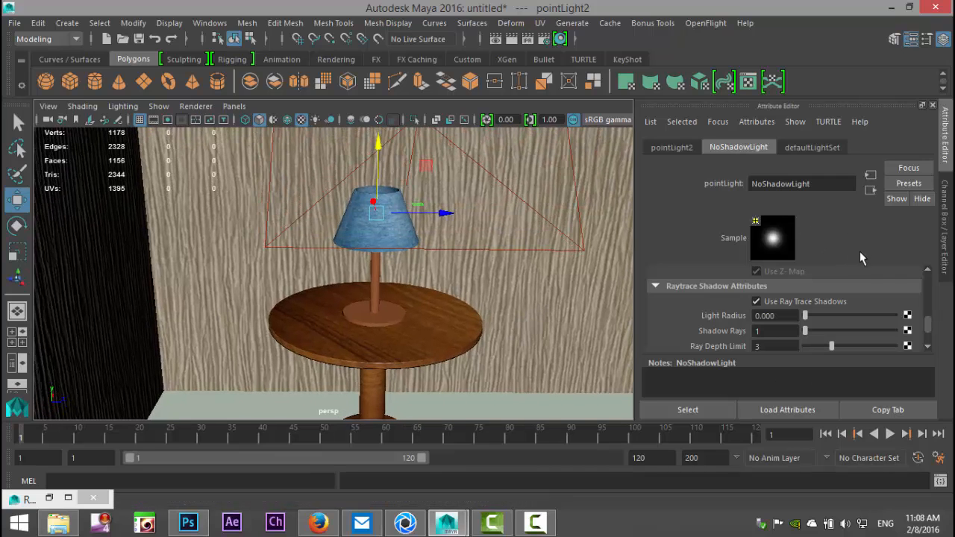
scroll(833, 319, down, 2)
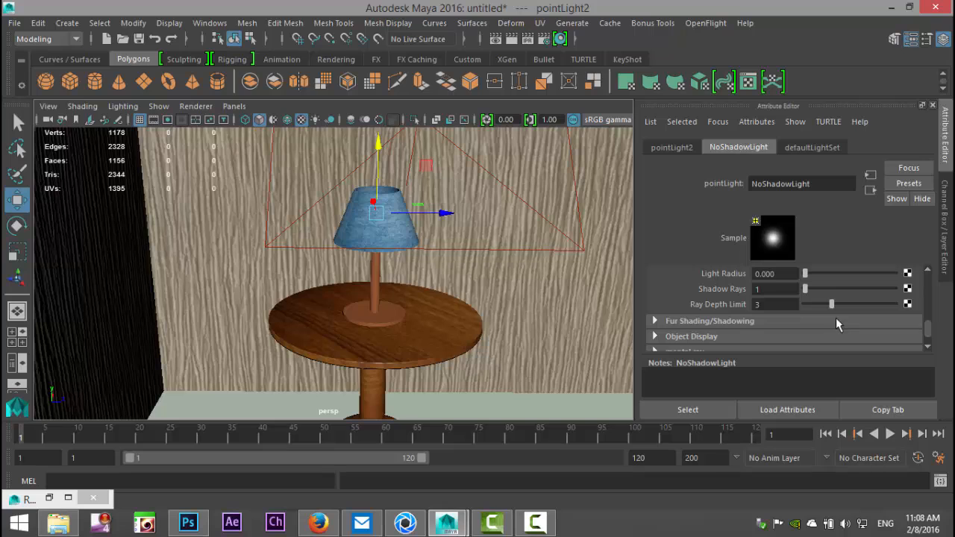
scroll(843, 314, down, 2)
scroll(847, 310, up, 5)
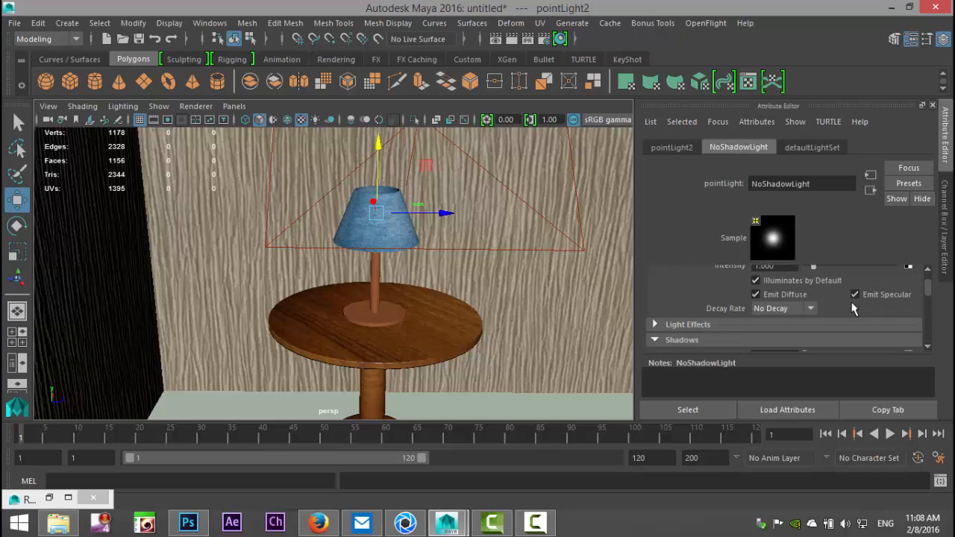
scroll(853, 306, up, 2)
drag(792, 322, 723, 322)
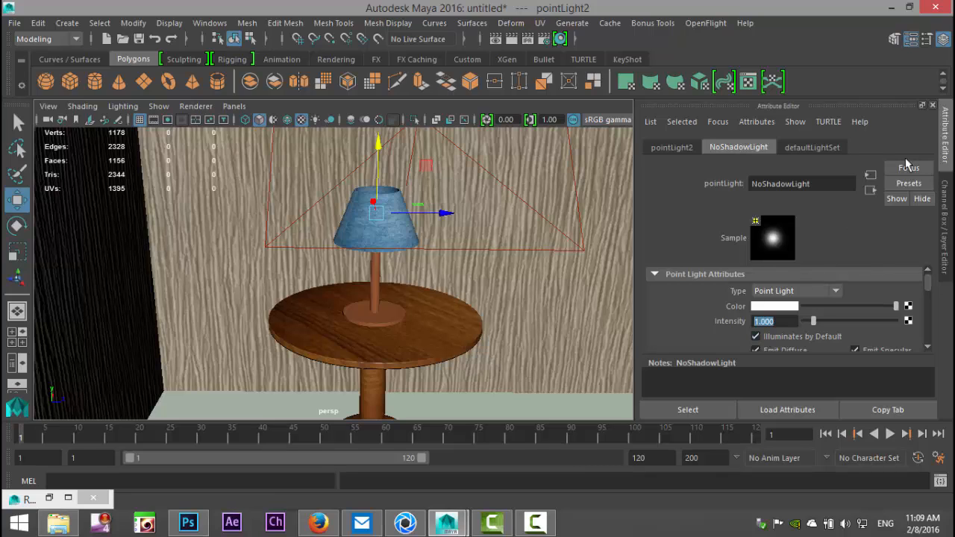
text(0.35)
key(Return)
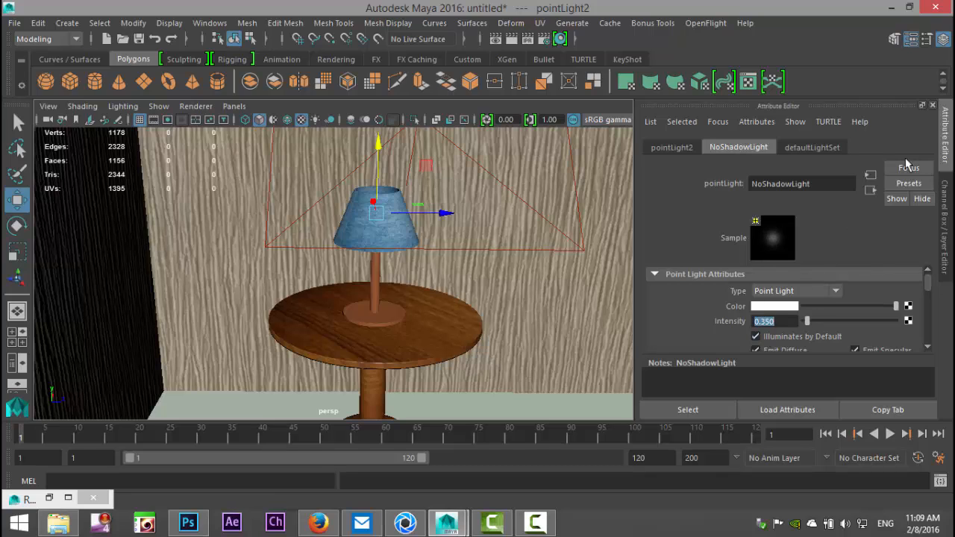
click(775, 308)
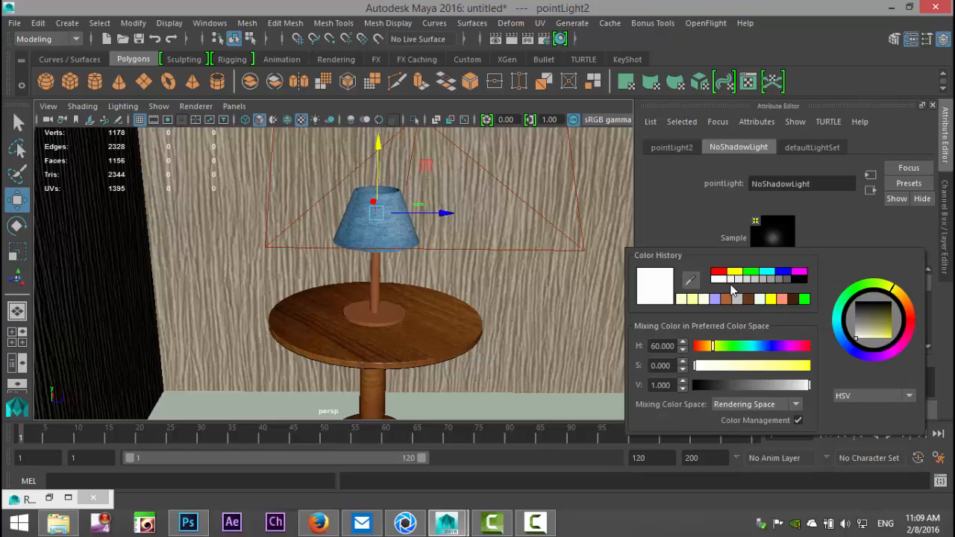
click(682, 299)
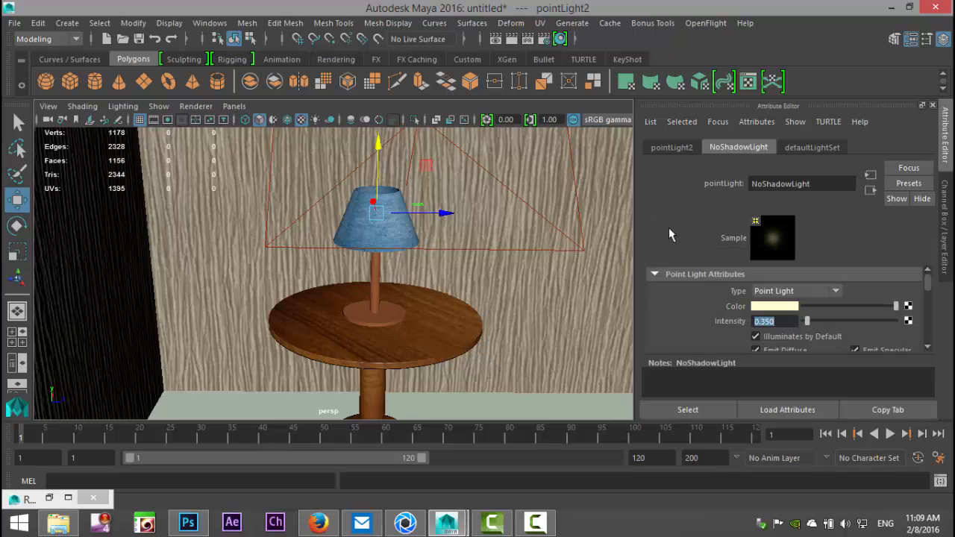
Step: Turn off ray trace shadows for NoShadowLight
scroll(866, 313, down, 8)
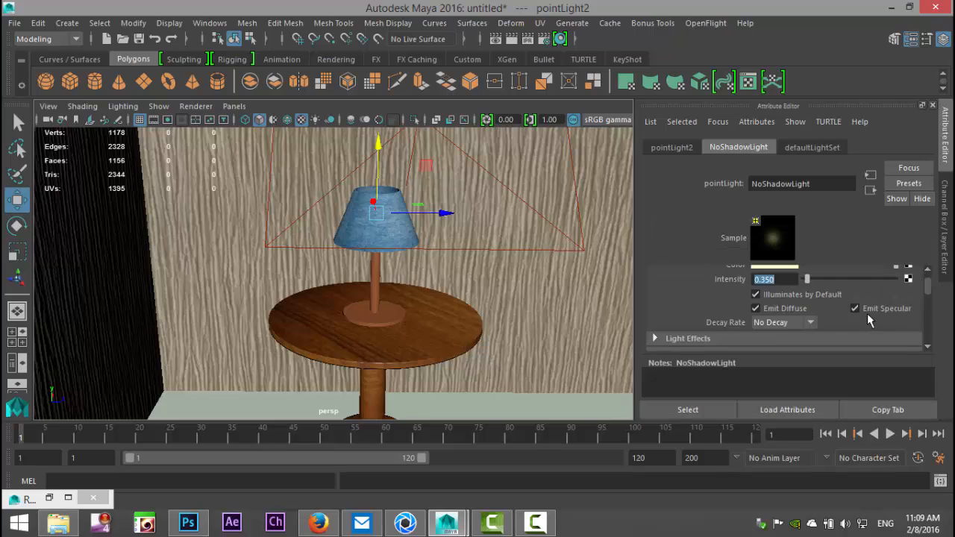
scroll(862, 310, down, 5)
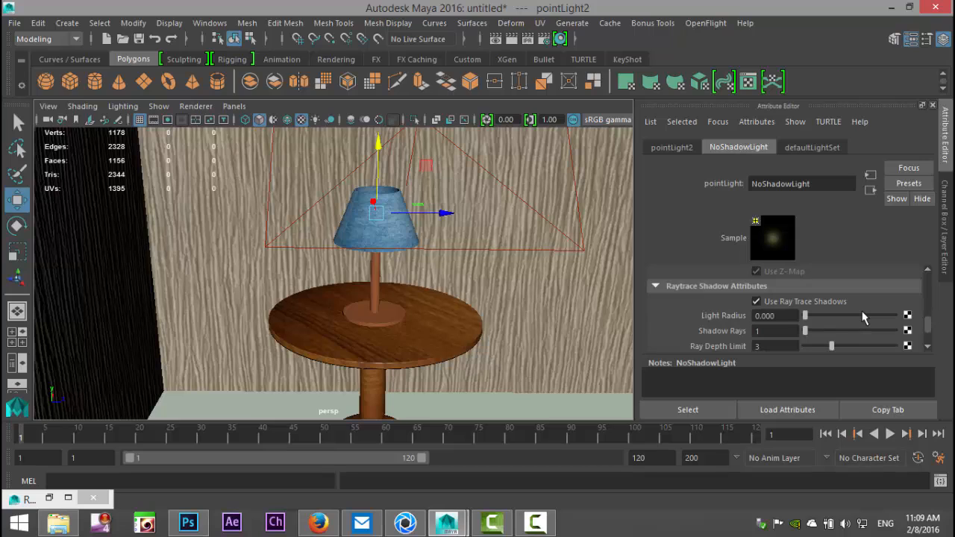
click(757, 302)
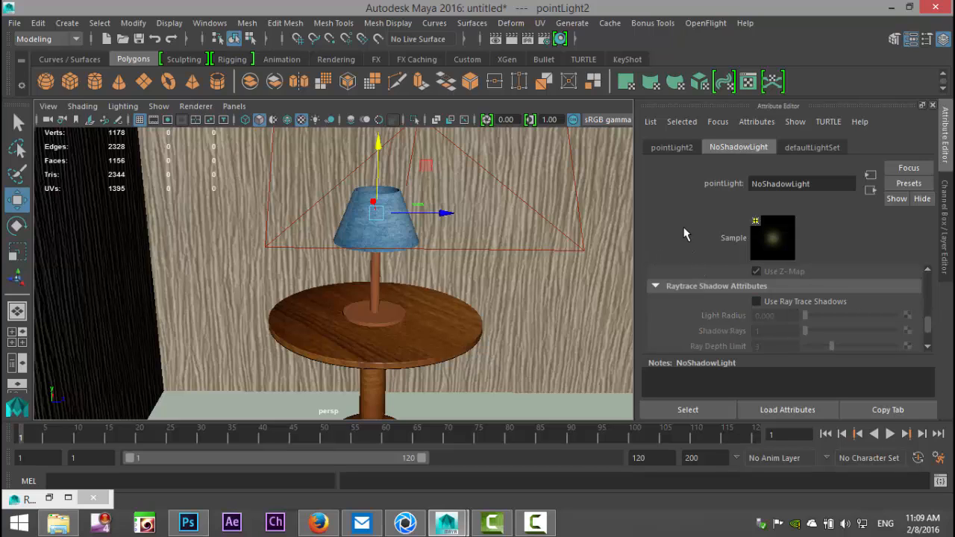
drag(929, 330, 929, 278)
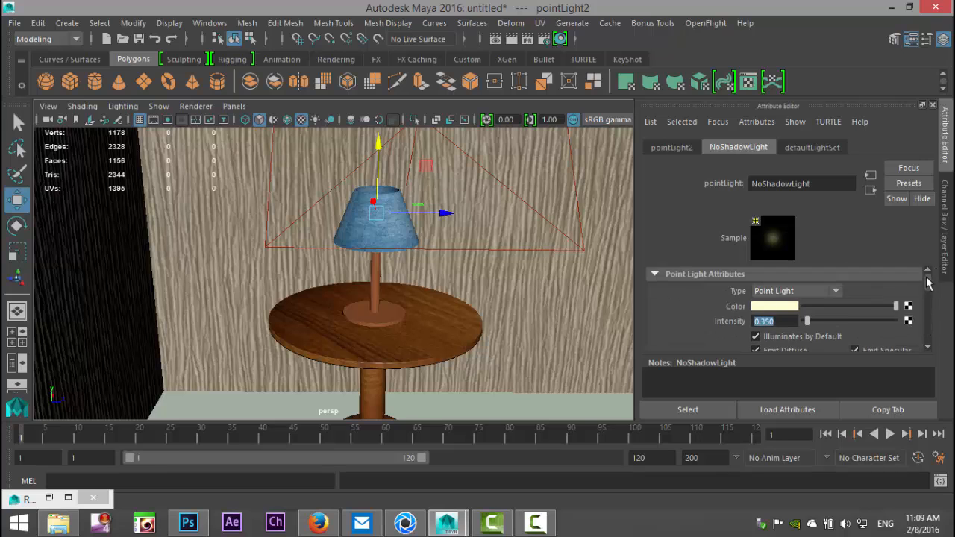
scroll(860, 308, down, 3)
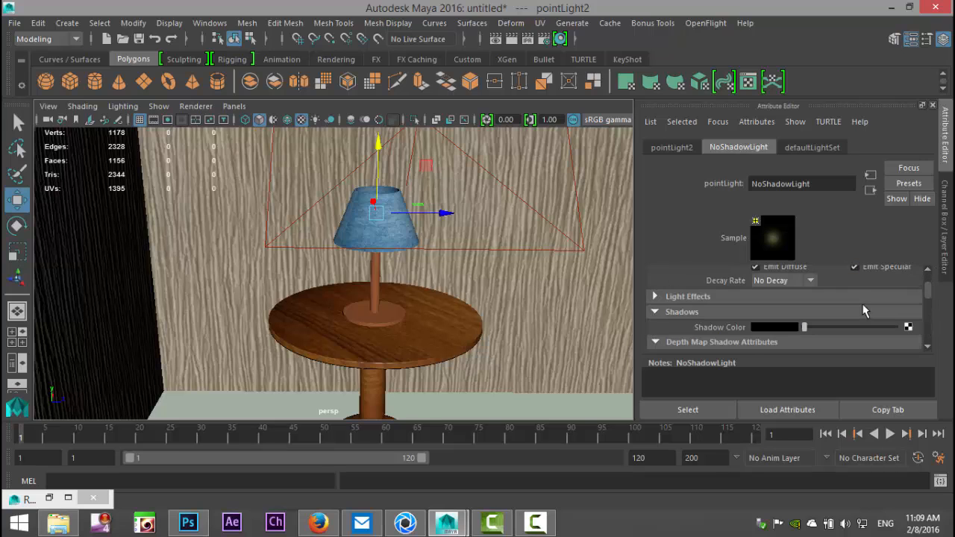
scroll(864, 310, up, 4)
scroll(863, 311, down, 2)
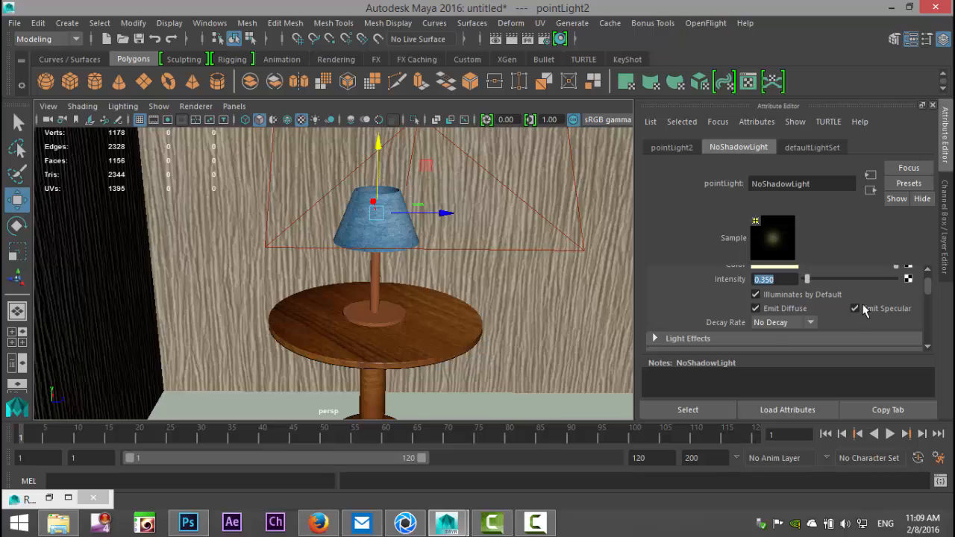
Step: Restore the bookmarked camera view New, render the scene with mental ray, and keep the rendered image
scroll(864, 311, down, 3)
scroll(865, 300, up, 5)
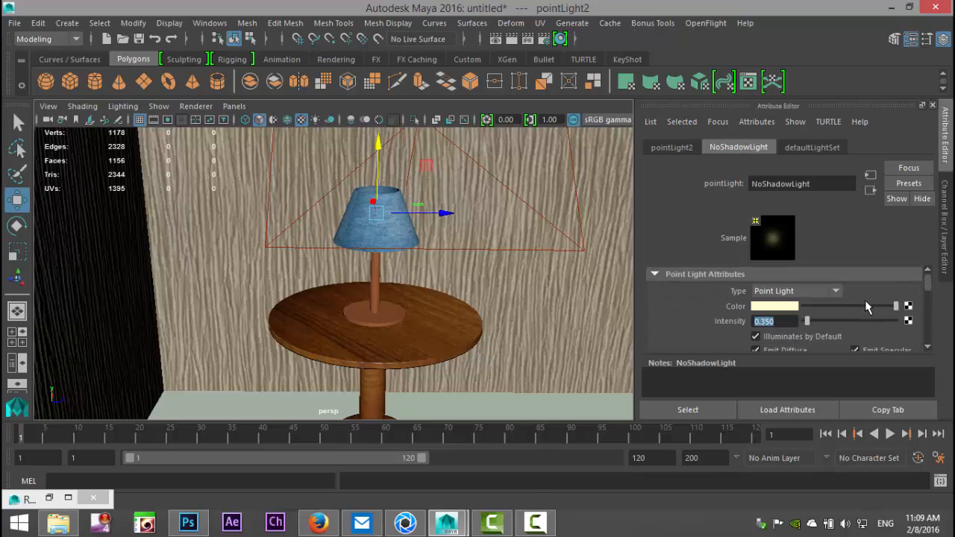
click(48, 106)
mouse_move(123, 300)
click(246, 300)
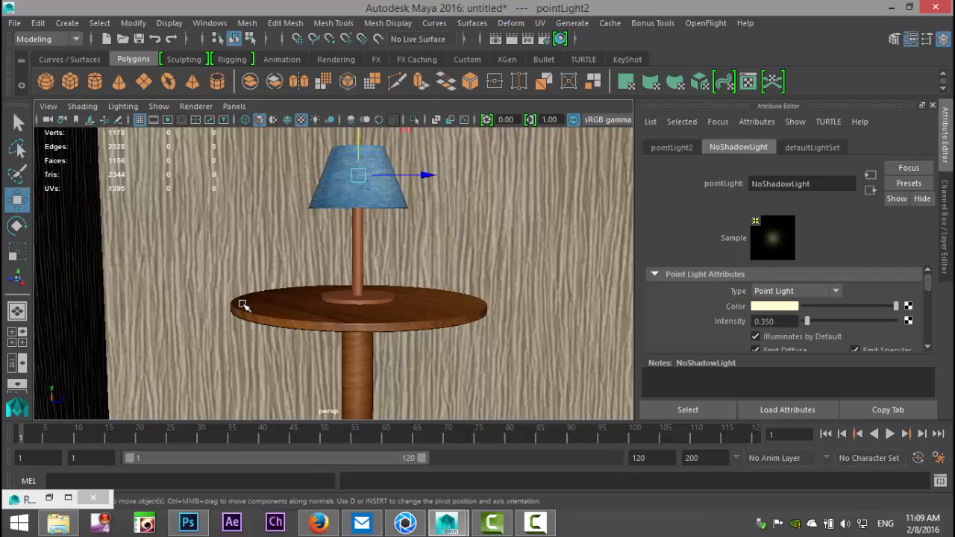
click(497, 39)
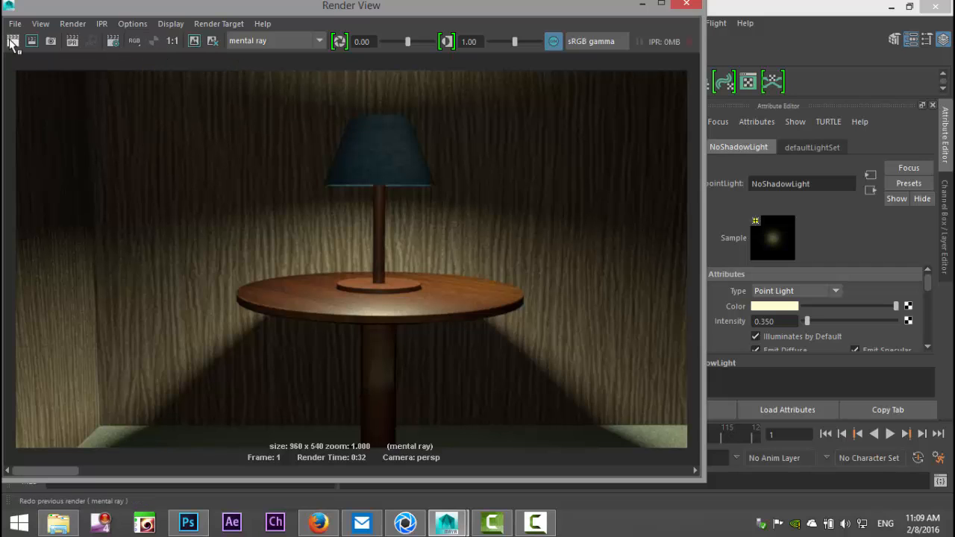
click(12, 43)
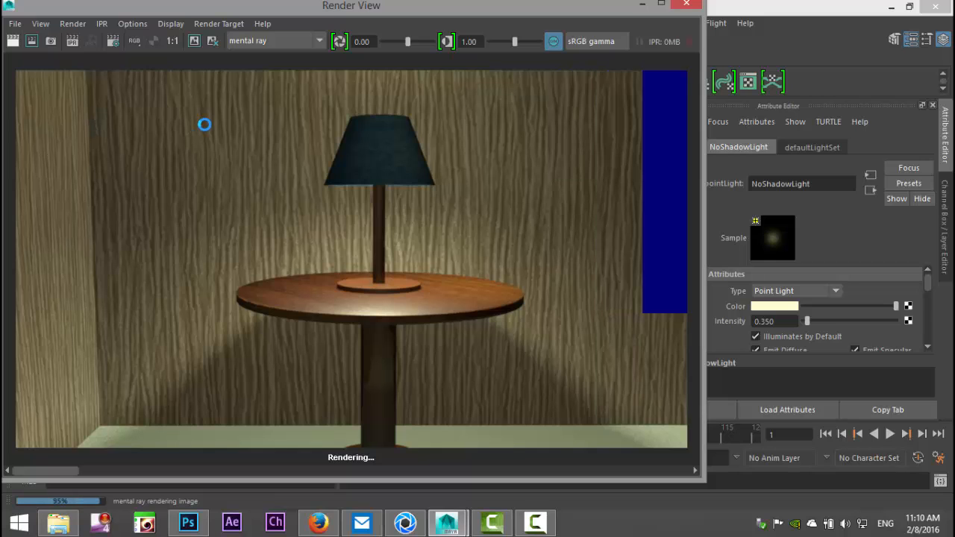
click(195, 40)
click(642, 5)
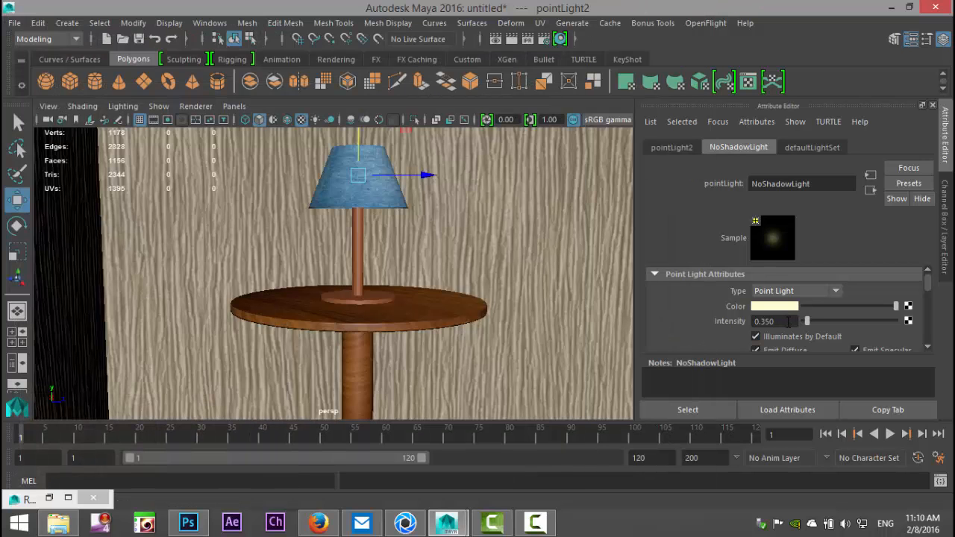
Step: Set NoShadowLight's intensity to 0.2
click(785, 322)
text(0.2)
key(Return)
Step: Select pointLight1 in the Outliner and set its intensity to 0.7
click(217, 26)
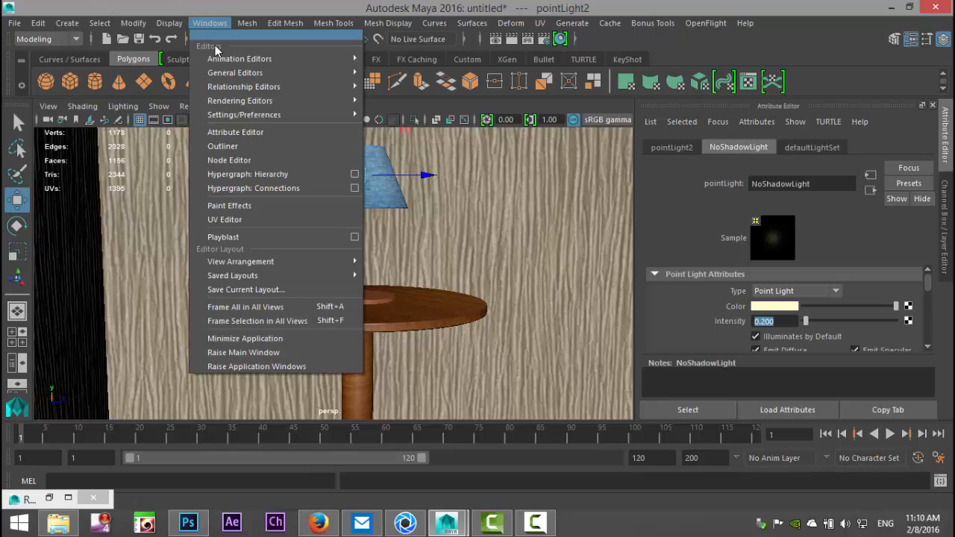
click(246, 147)
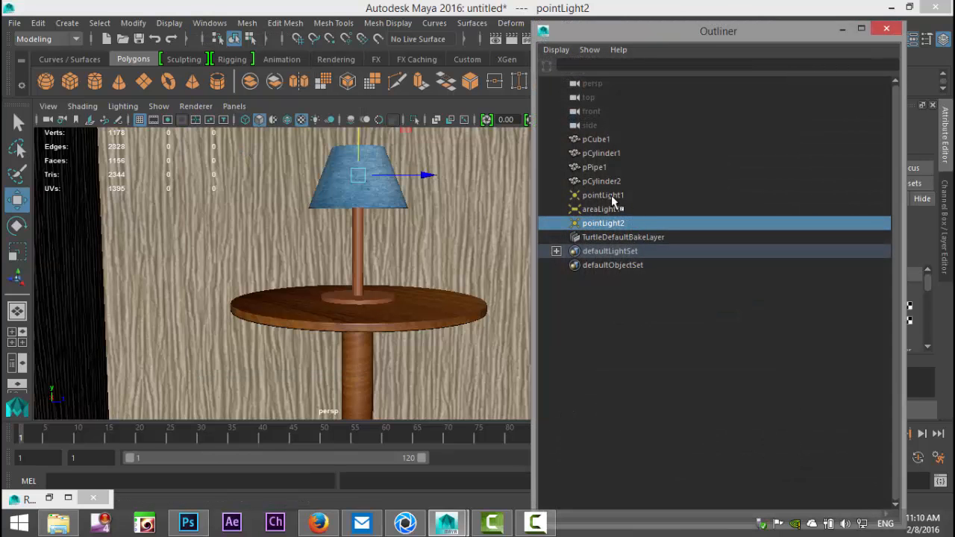
click(615, 196)
click(841, 31)
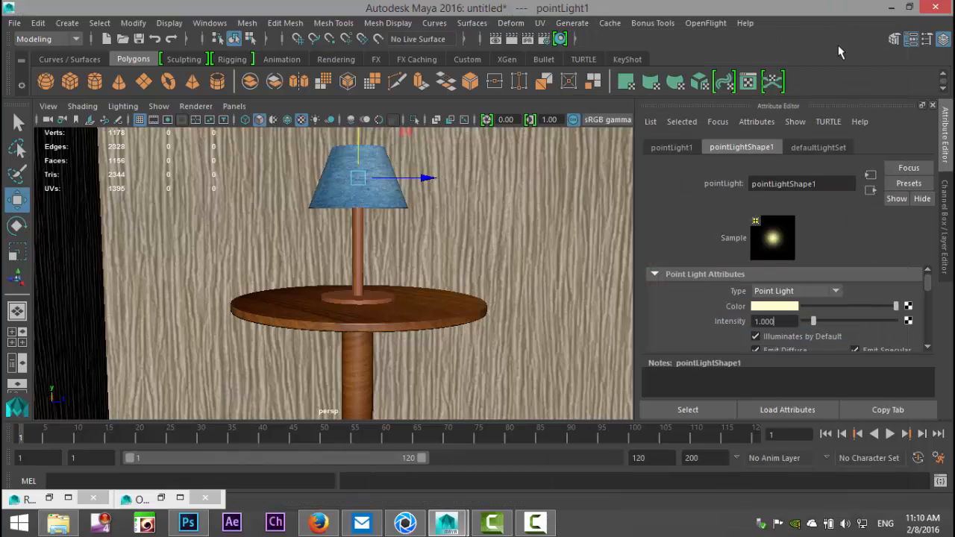
click(760, 321)
text(0.7)
key(Return)
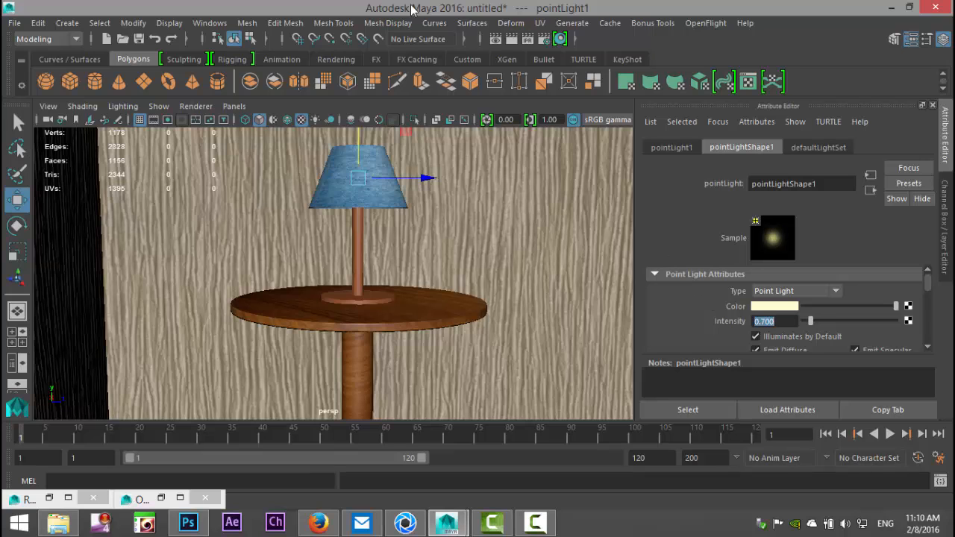
Step: Render the lamp scene again with mental ray to check the reduced point light intensities
click(495, 39)
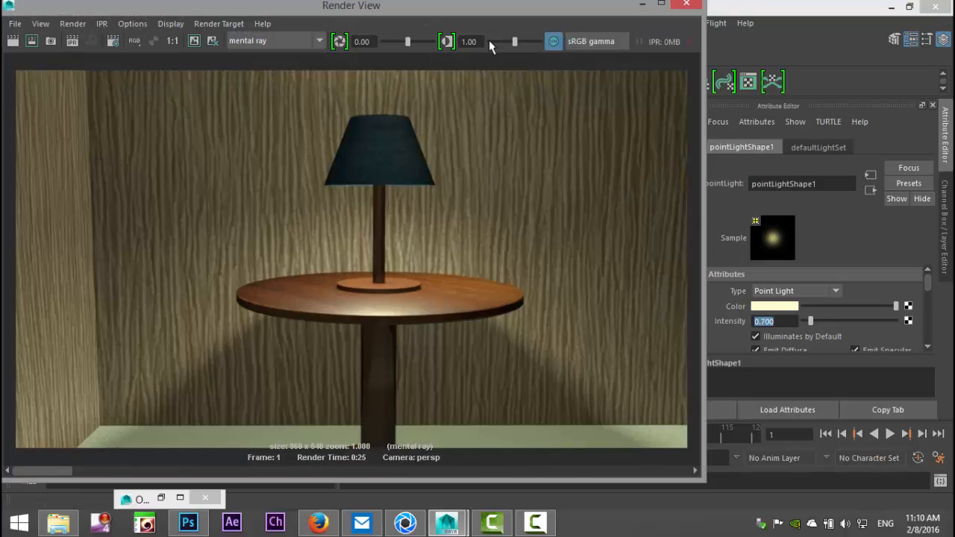
click(13, 41)
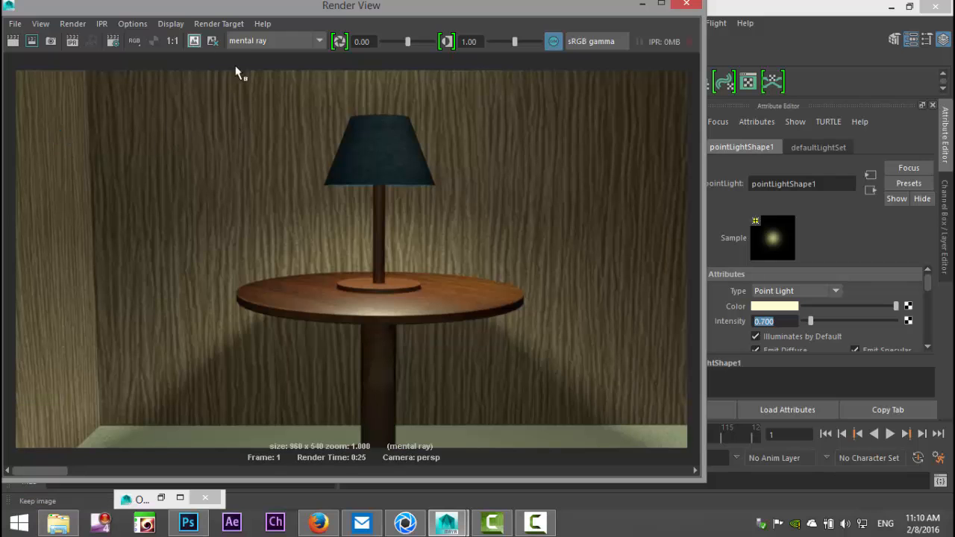
click(687, 4)
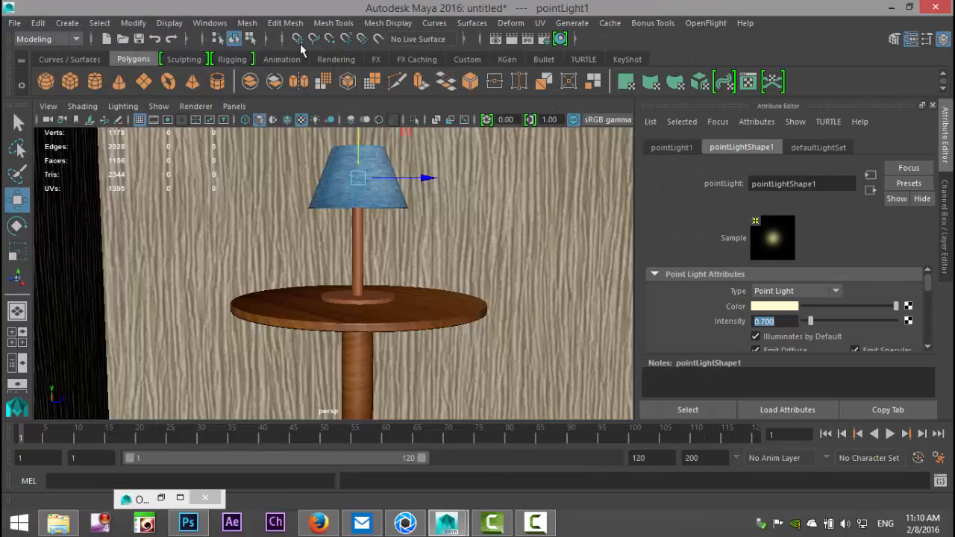
Step: Select pointLight2 in the Outliner and set its decay rate to Linear
click(210, 23)
click(270, 158)
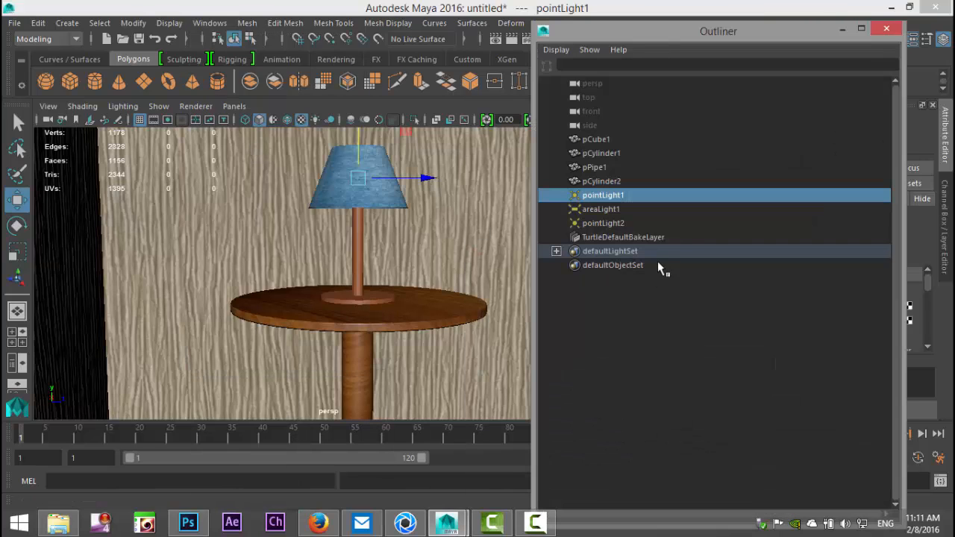
click(620, 225)
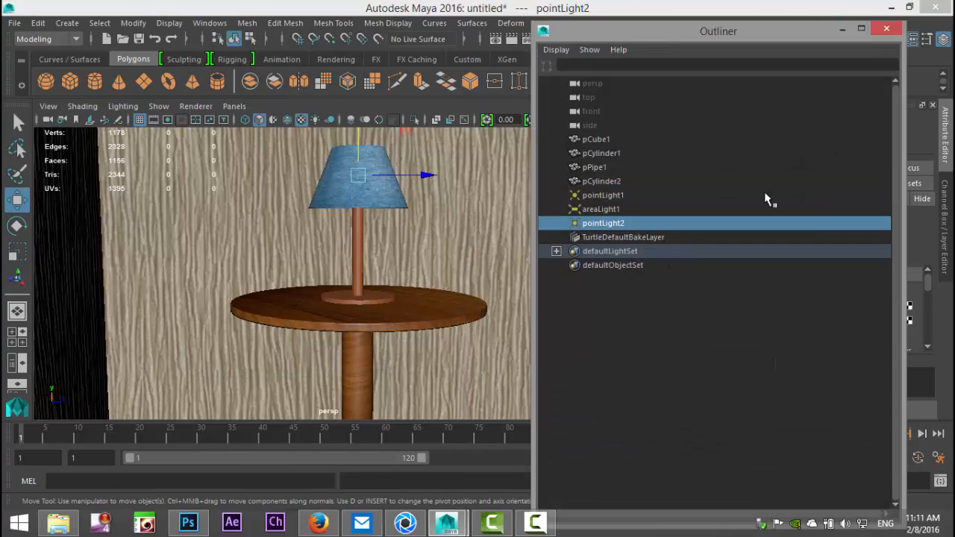
click(841, 29)
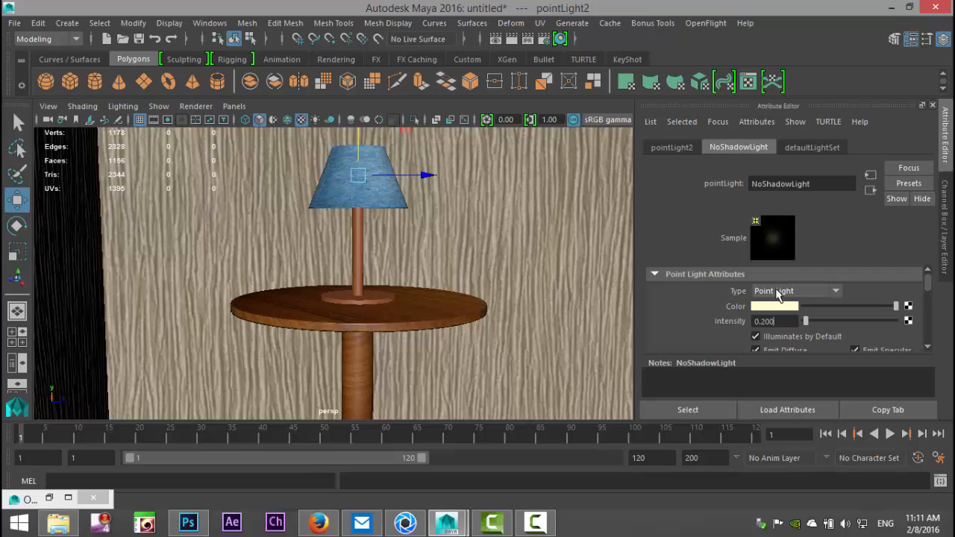
click(784, 321)
scroll(815, 317, down, 2)
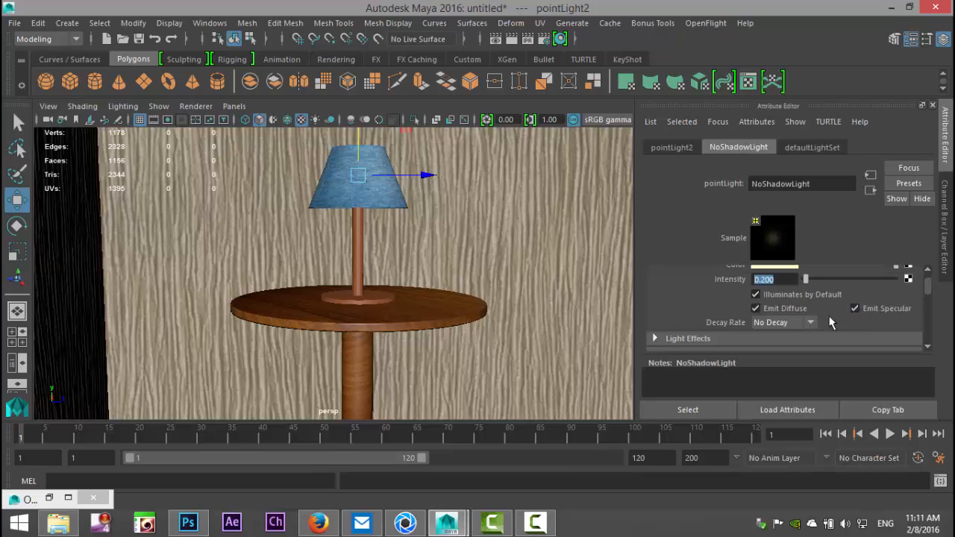
click(811, 322)
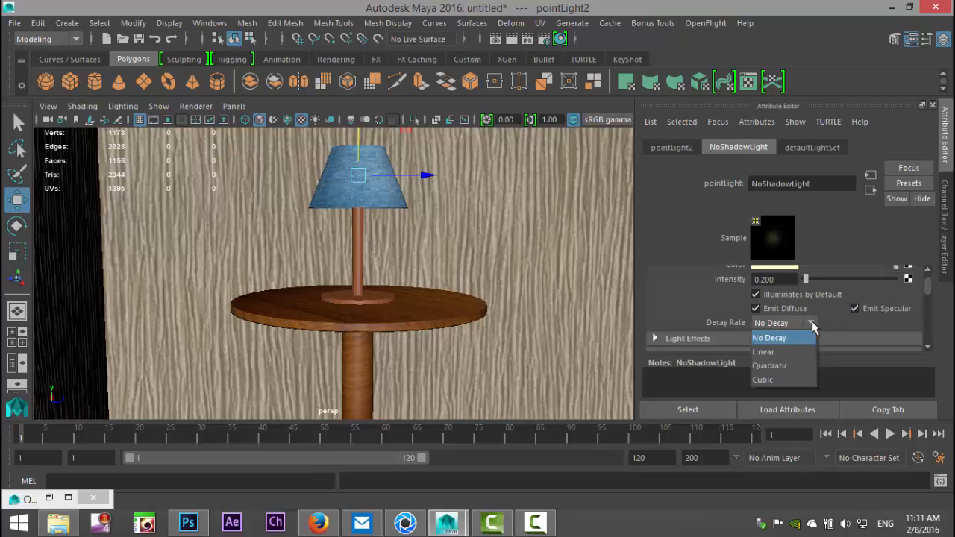
click(800, 350)
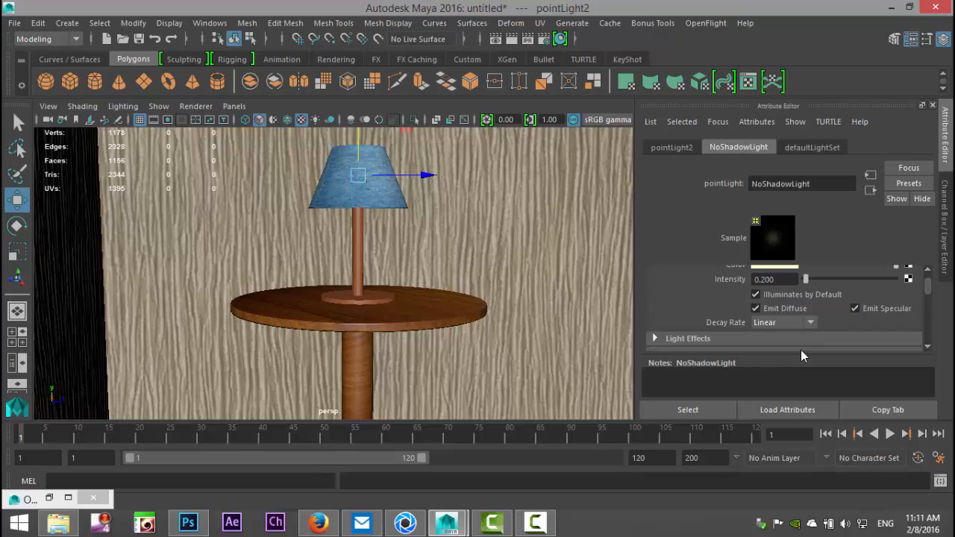
Step: Set NoShadowLight's intensity to 2
click(784, 281)
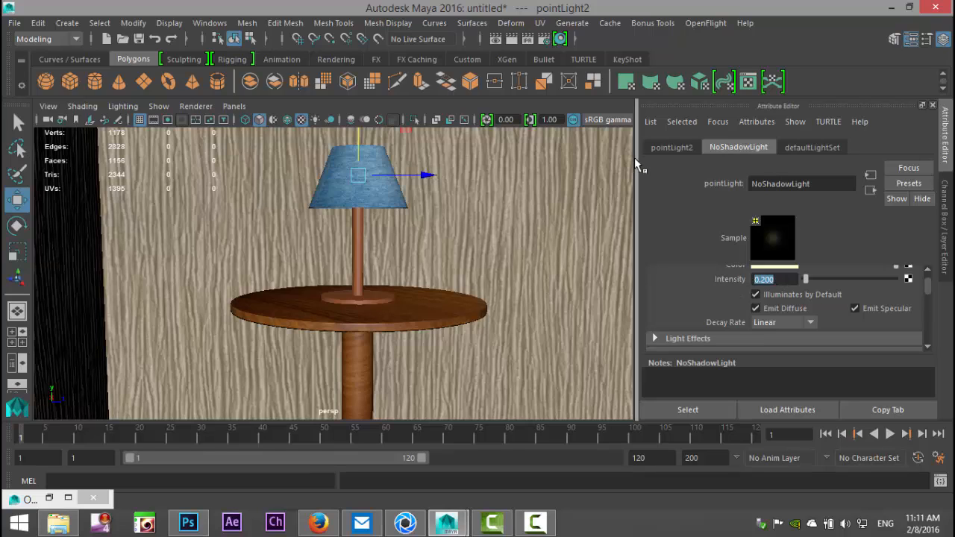
text(2)
key(Return)
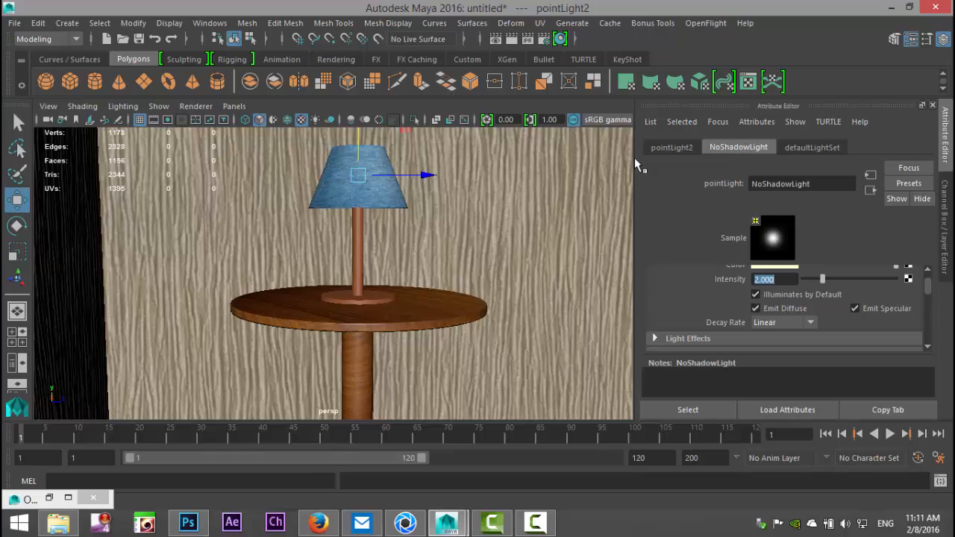
Step: Select areaLight1 in the Outliner and set its decay rate to Linear
click(212, 23)
click(235, 145)
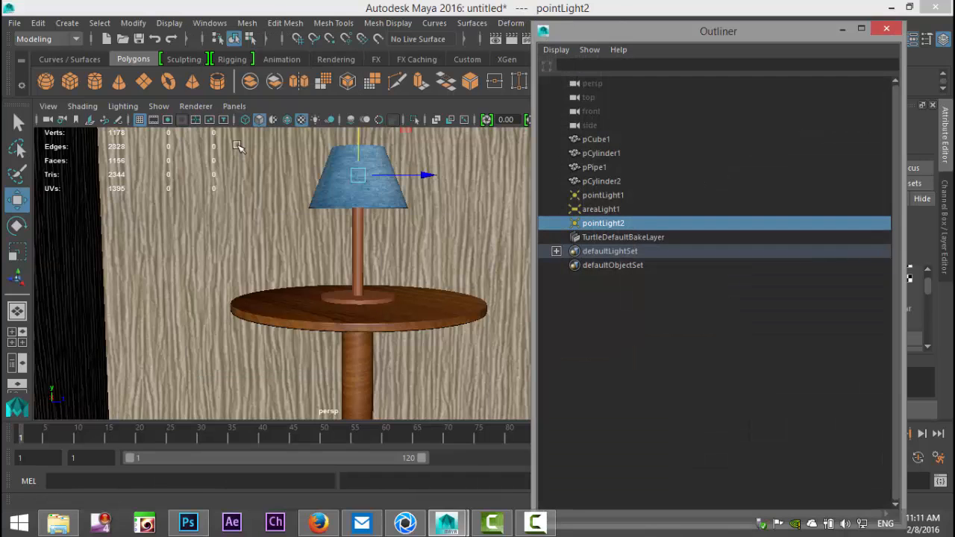
click(618, 209)
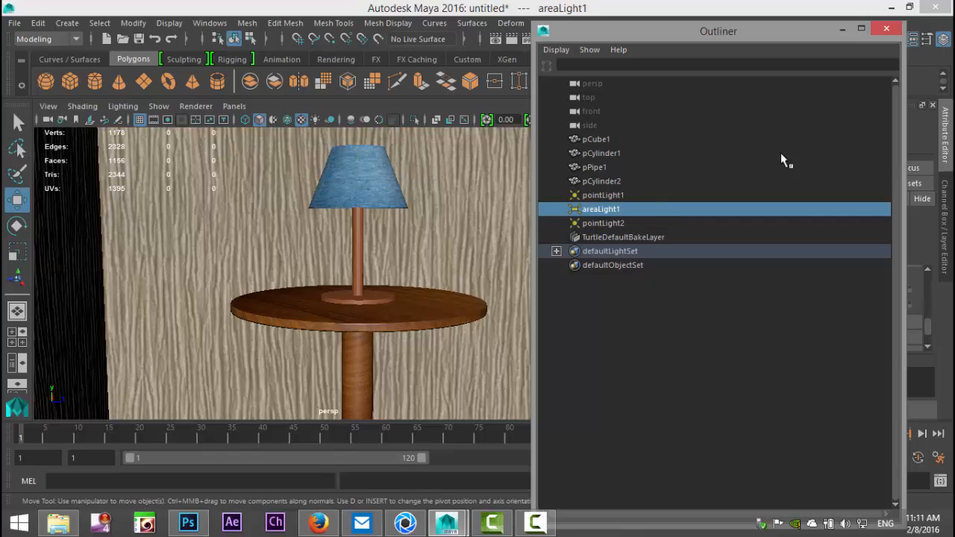
click(842, 29)
scroll(836, 275, down, 3)
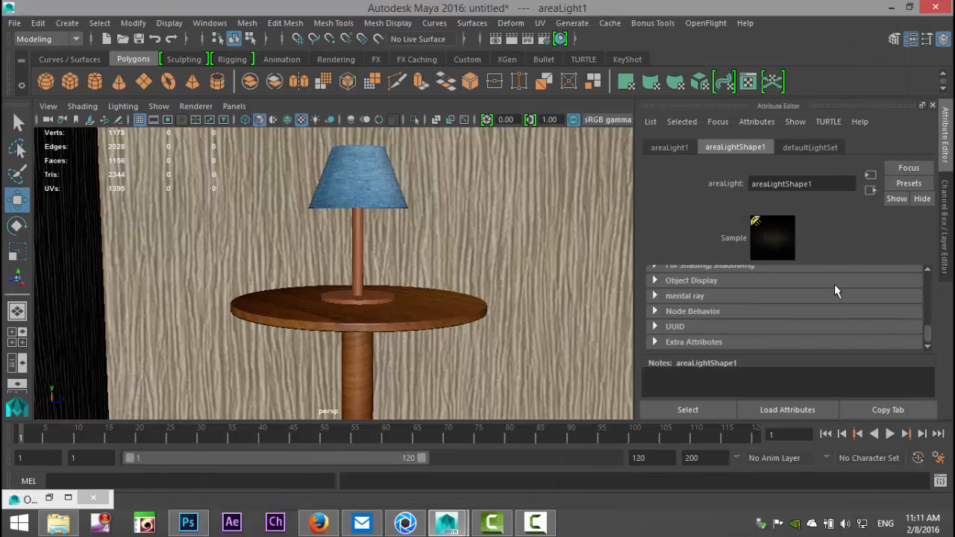
scroll(836, 294, up, 10)
scroll(843, 321, down, 3)
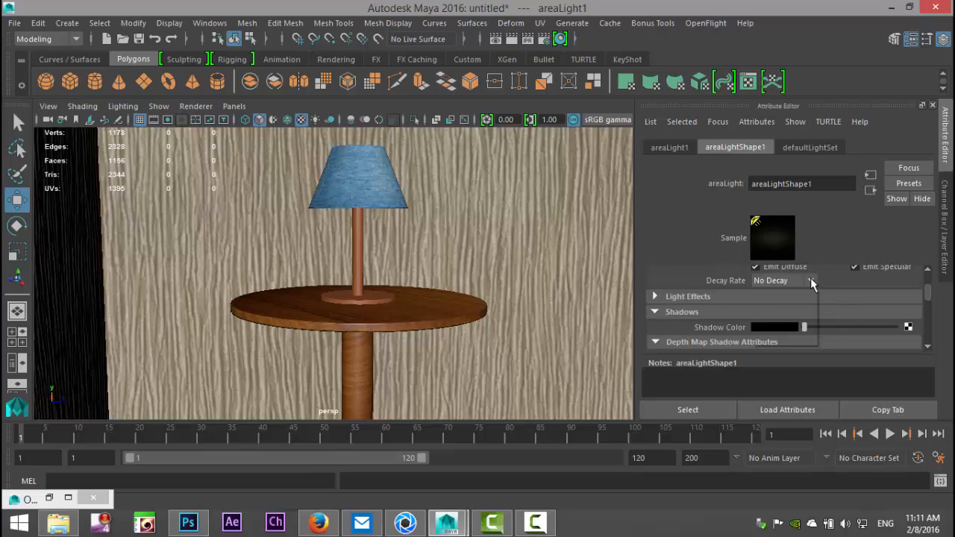
click(810, 279)
click(806, 310)
scroll(838, 306, up, 3)
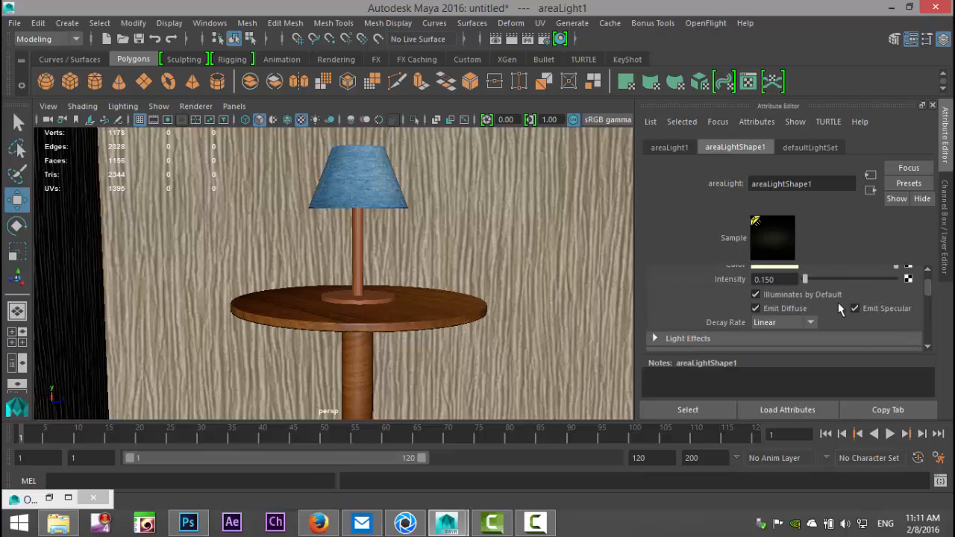
Step: Set the area light's intensity to 3
double_click(789, 321)
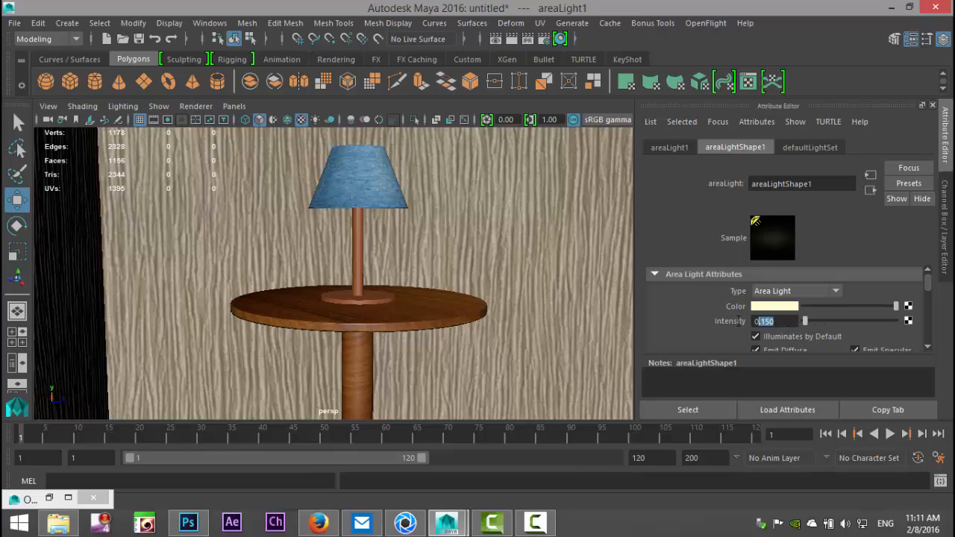
text(3)
key(Return)
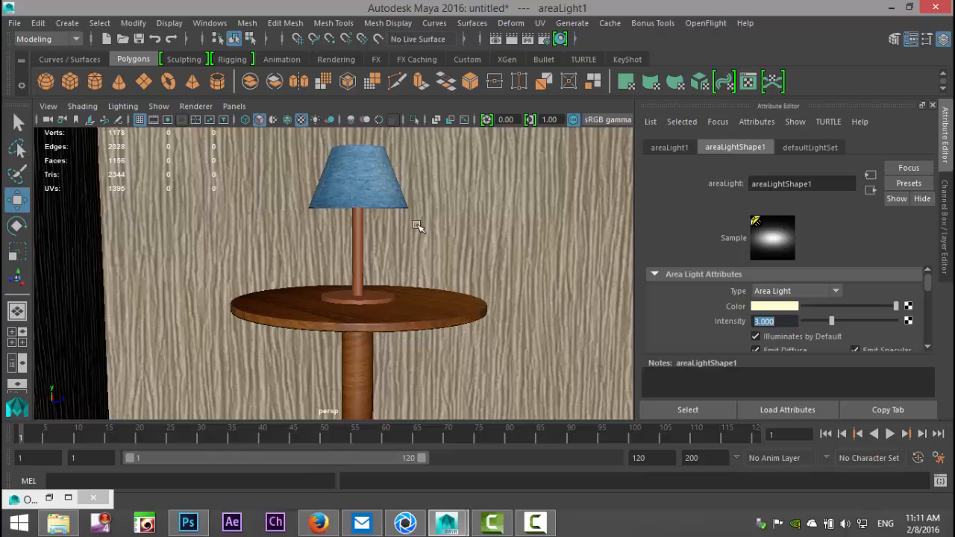
Step: Return to the bookmarked camera view New and run a mental ray render to check the linear decay lighting
scroll(419, 227, down, 3)
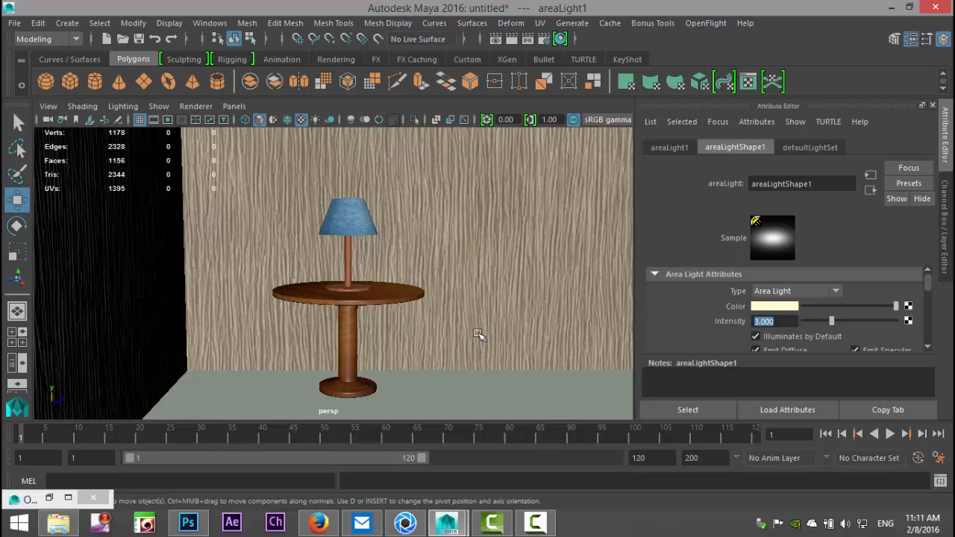
click(48, 106)
mouse_move(129, 301)
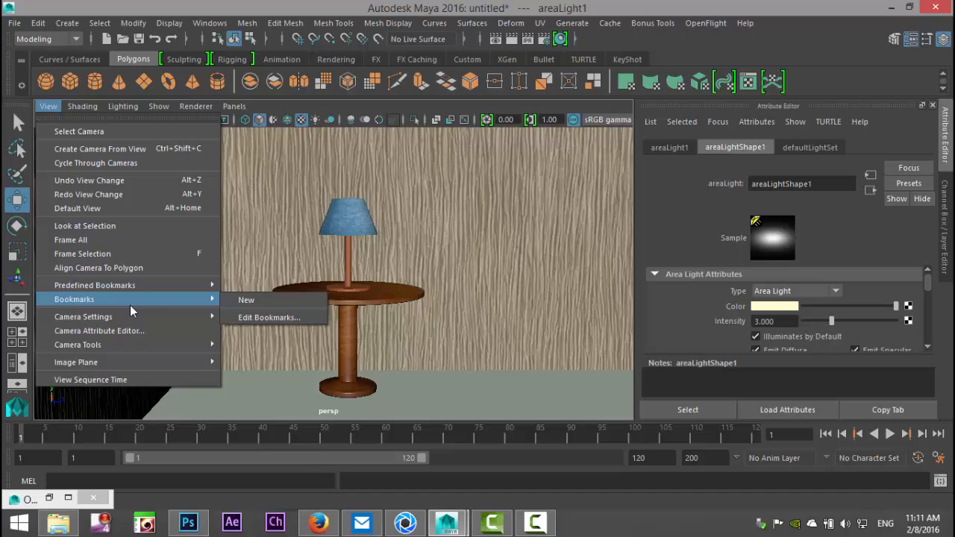
click(271, 303)
scroll(271, 303, up, 3)
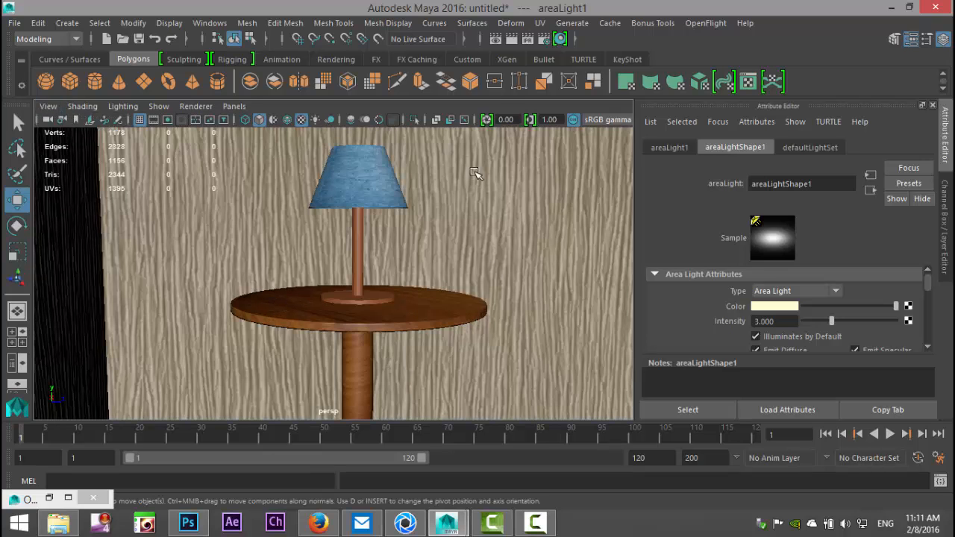
click(496, 41)
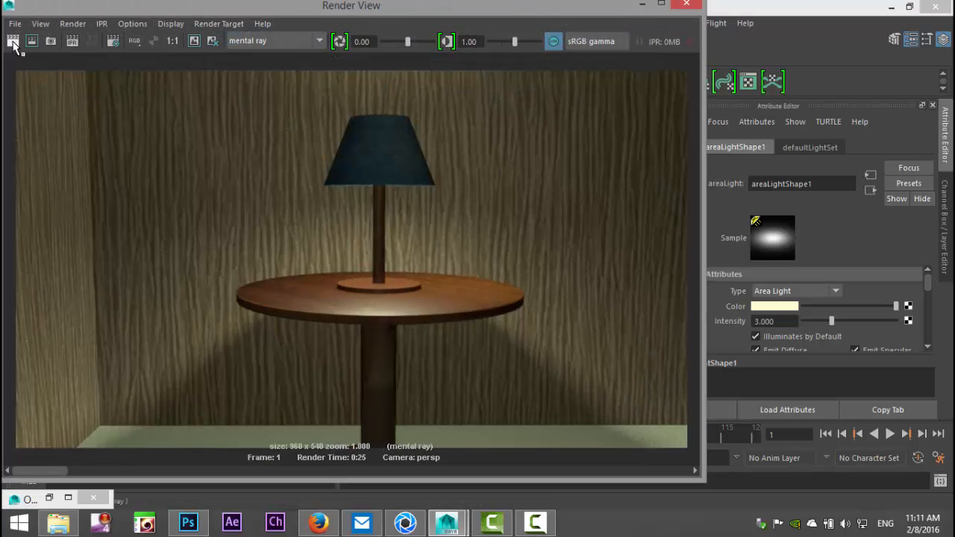
click(13, 42)
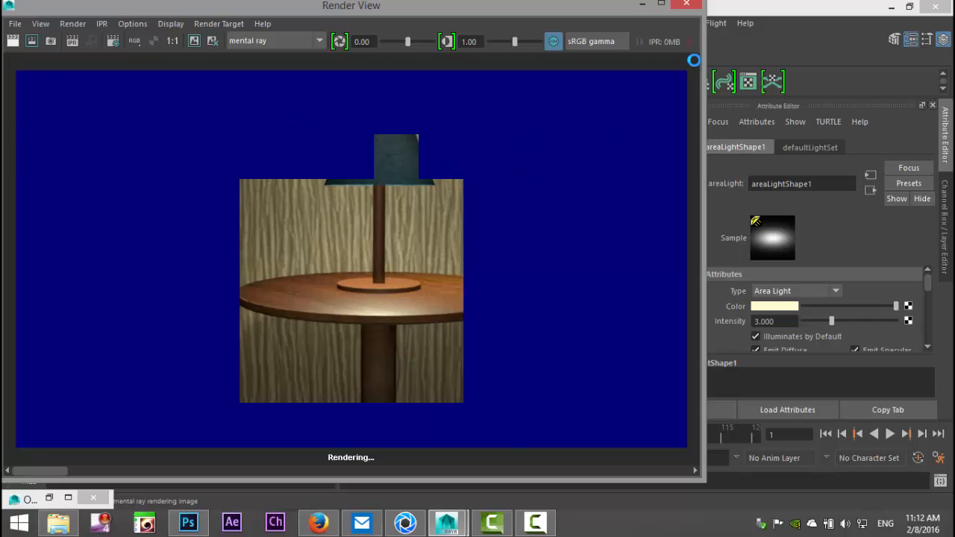
click(687, 5)
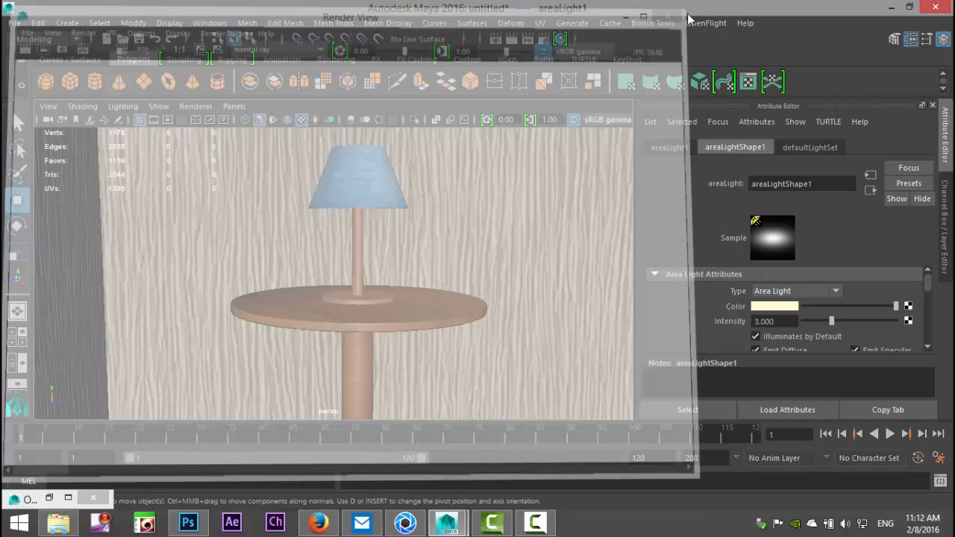
Step: Set the area light's intensity to 2
drag(770, 321, 702, 320)
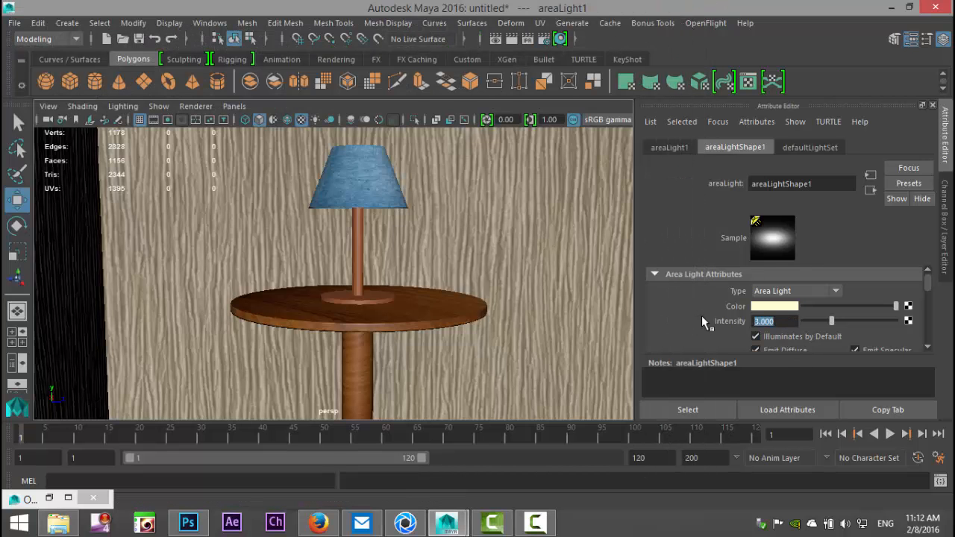
text(2)
key(Return)
click(206, 25)
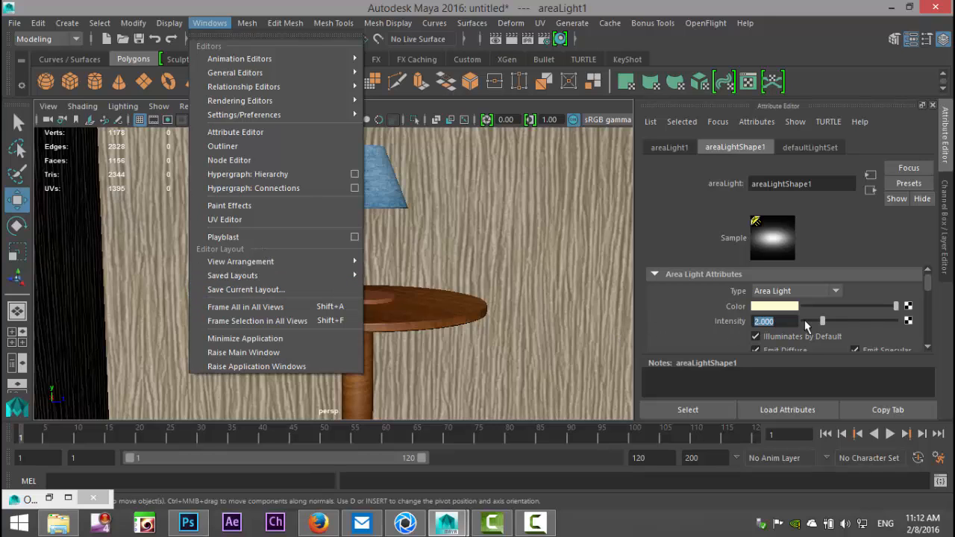
click(855, 310)
Step: Lower areaLight1's intensity to 1
scroll(856, 309, down, 2)
scroll(852, 307, up, 1)
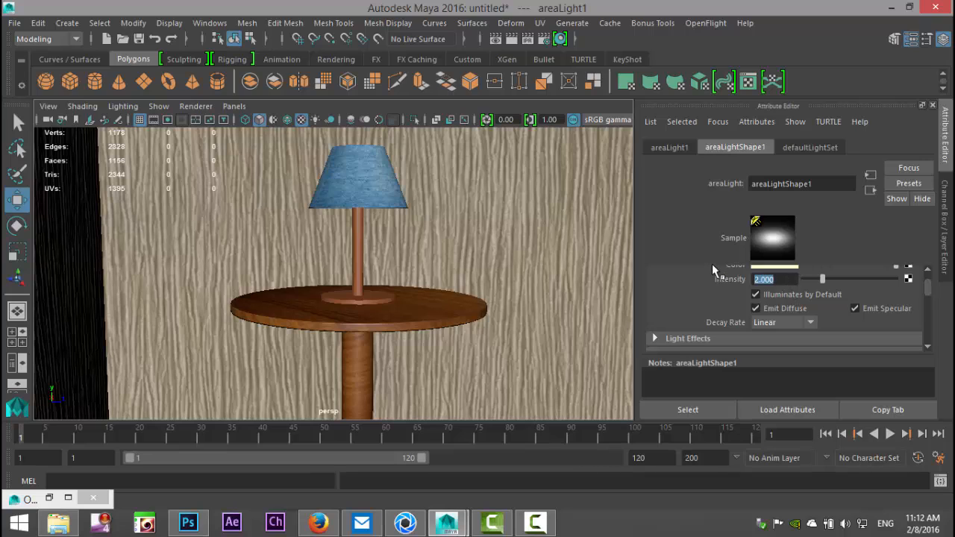
text(1)
key(Return)
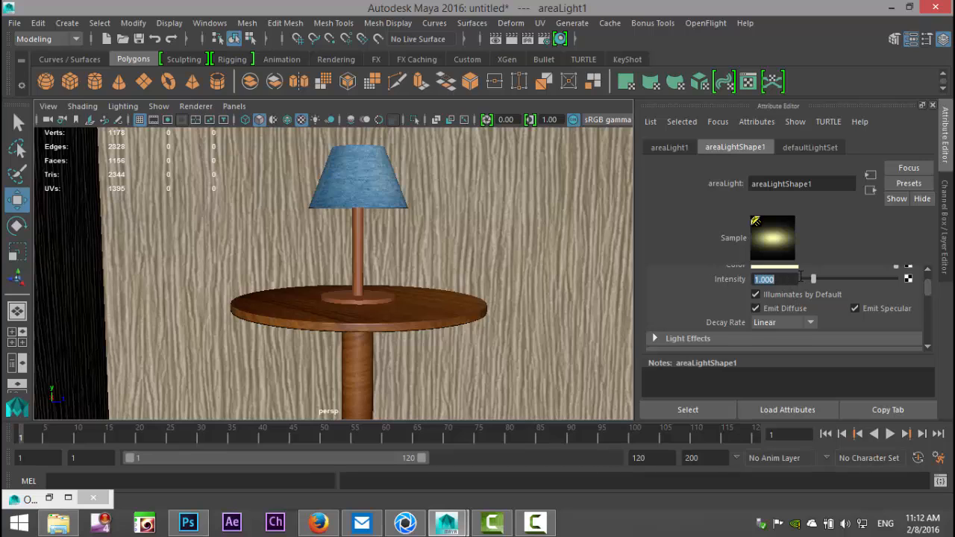
scroll(799, 276, down, 1)
scroll(753, 291, up, 2)
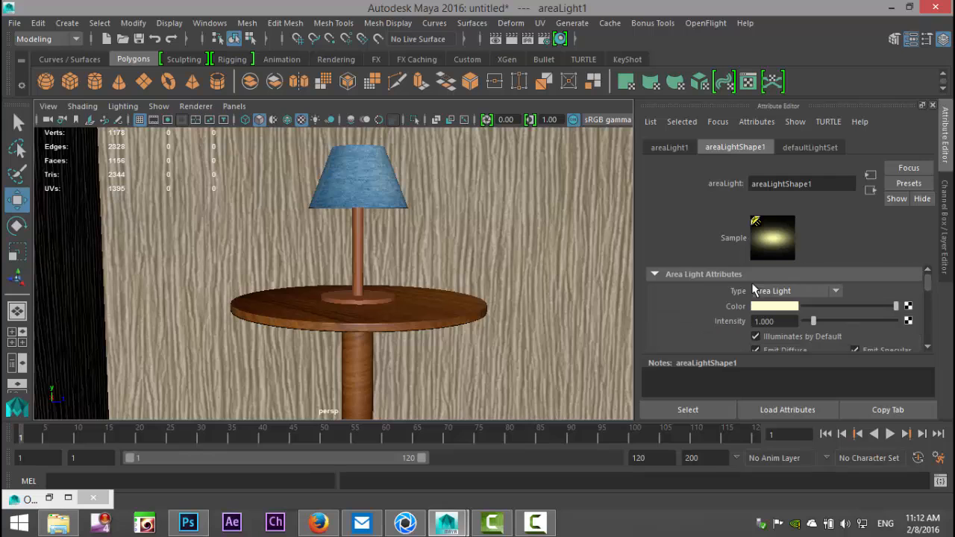
Step: Select pointLight1 in the Outliner and set its decay rate to Linear
click(201, 25)
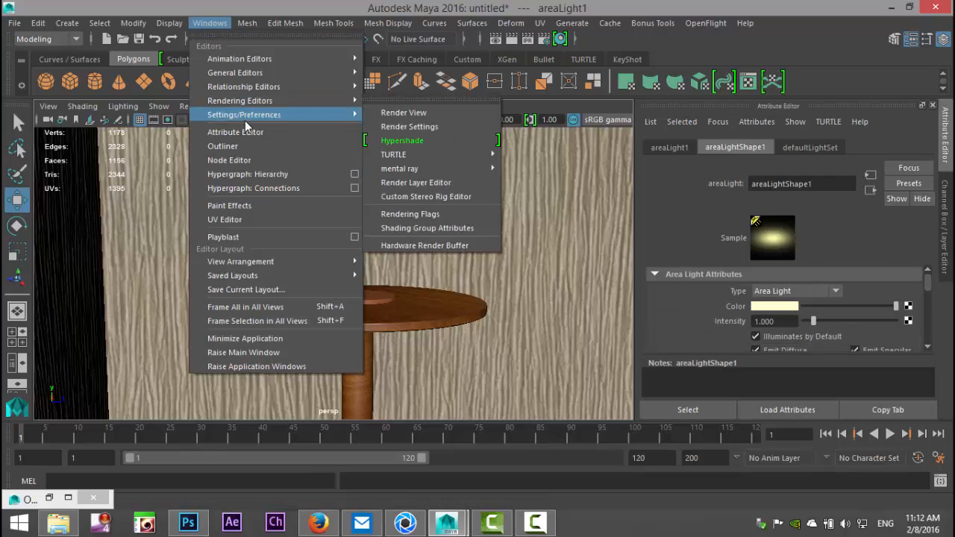
click(222, 146)
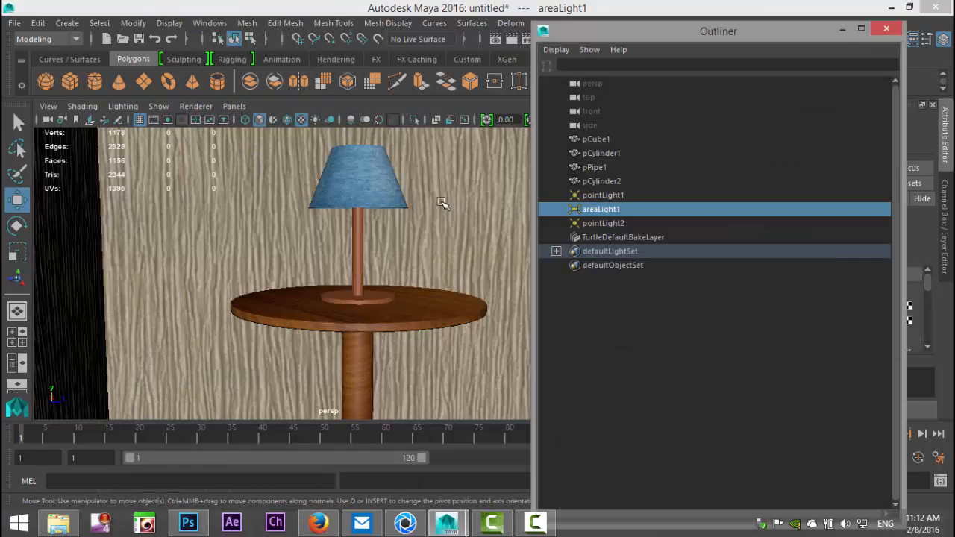
click(603, 224)
click(603, 195)
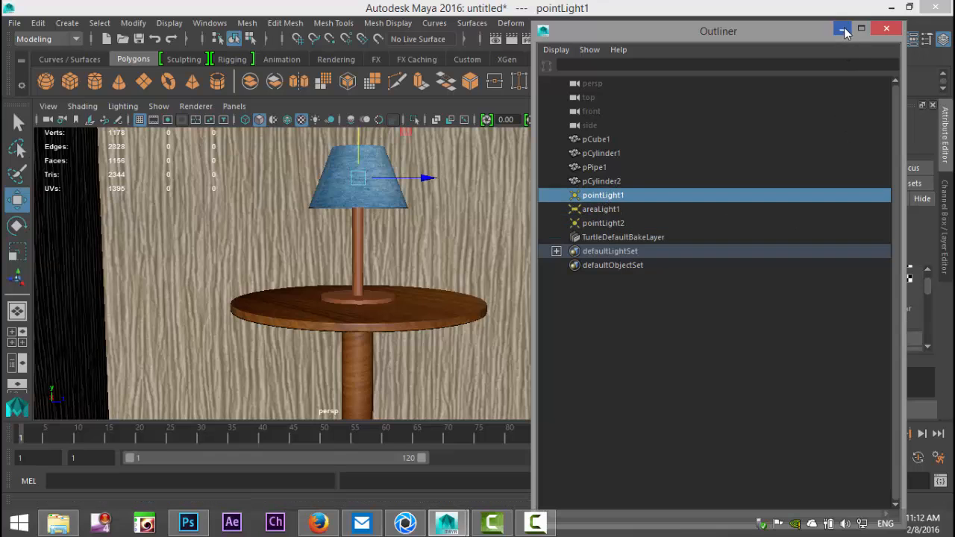
click(843, 30)
scroll(832, 294, up, 2)
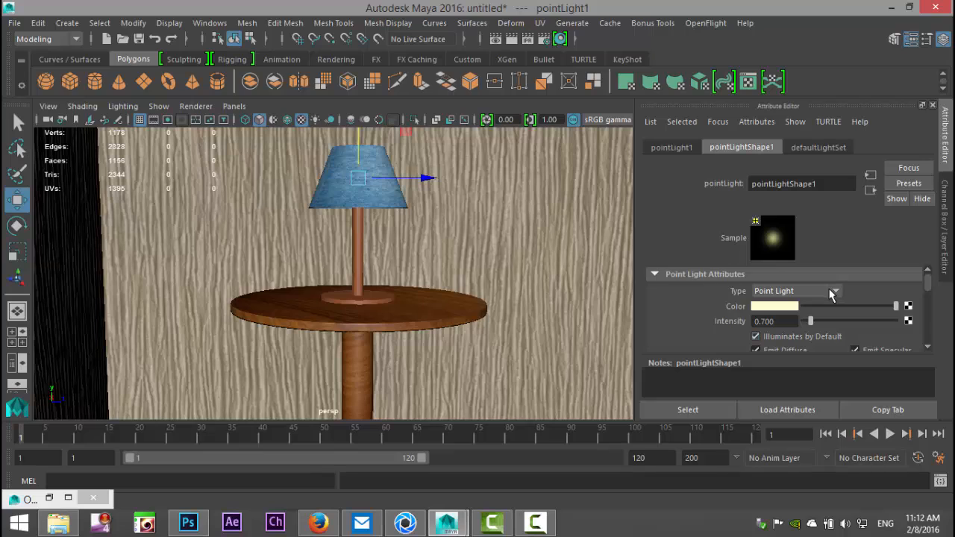
scroll(832, 295, down, 1)
click(791, 323)
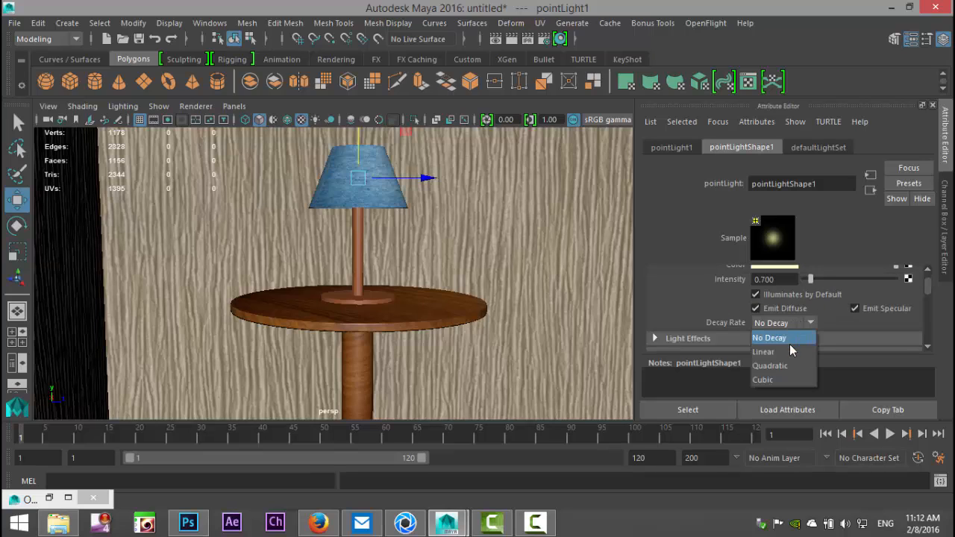
click(792, 353)
Step: Set pointLight1's intensity to 2.5
drag(794, 281, 702, 277)
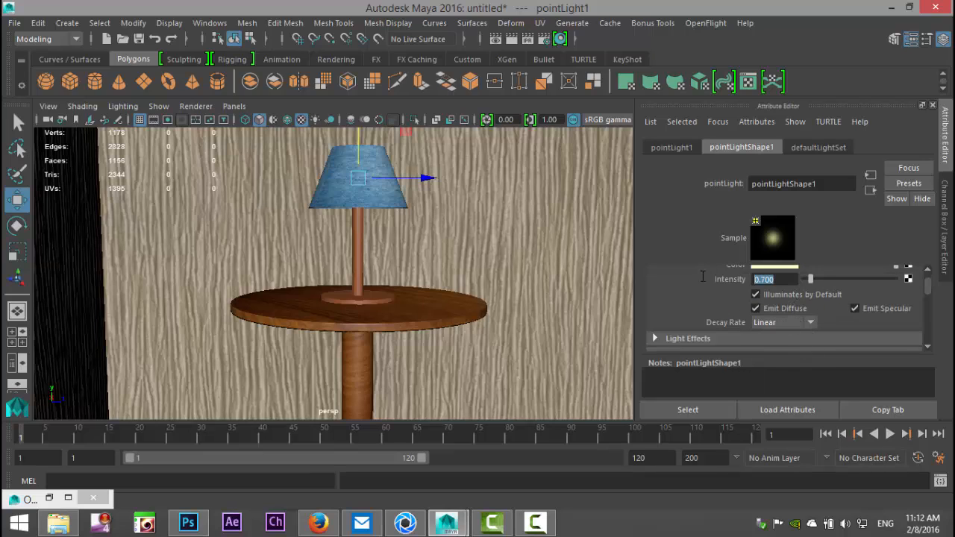
text(2.5)
key(Return)
Step: Select pointLight2 in the Outliner and set its NoShadowLight intensity to 1
click(206, 24)
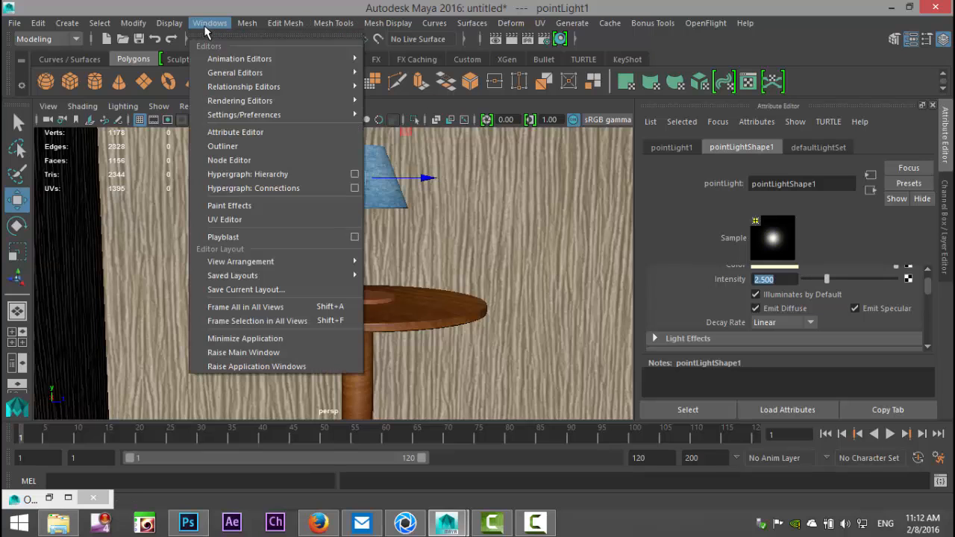
click(250, 146)
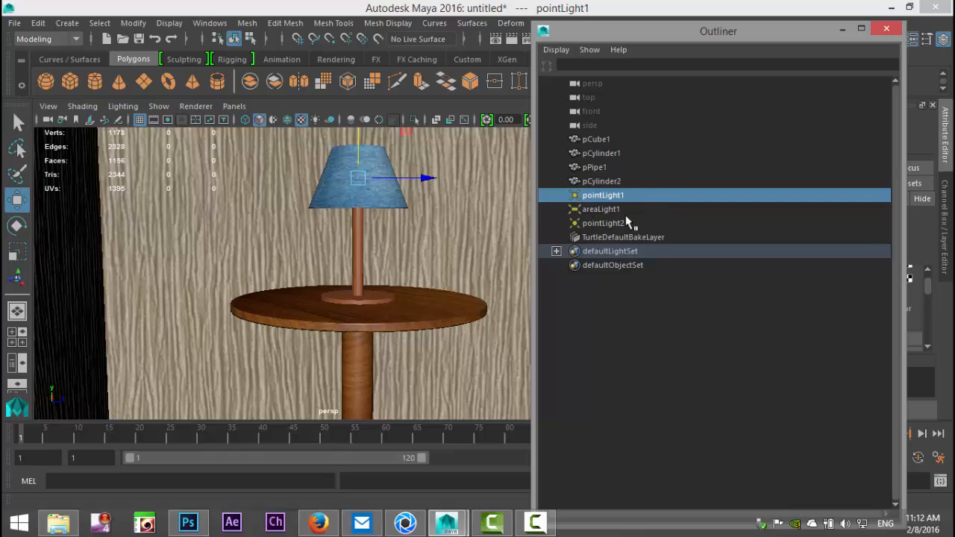
click(603, 223)
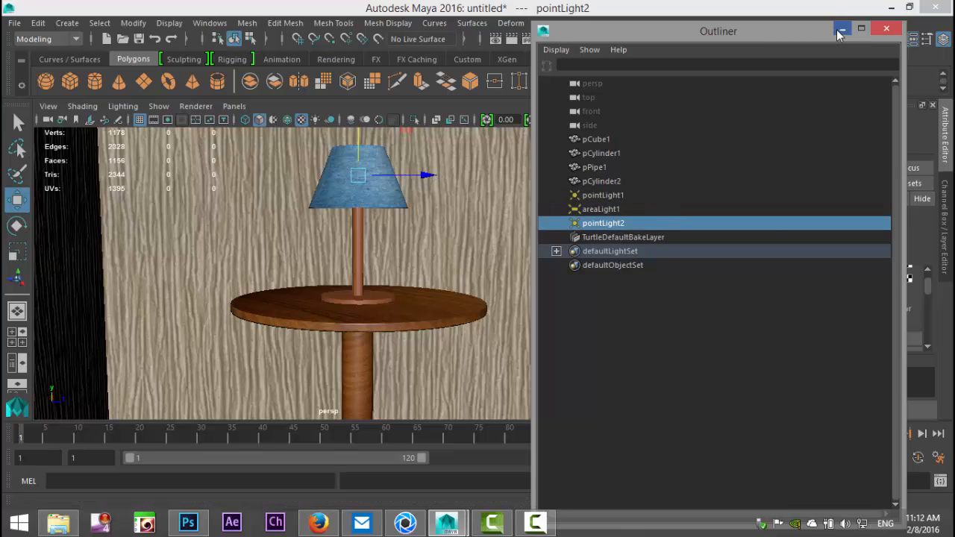
click(841, 29)
scroll(808, 328, up, 2)
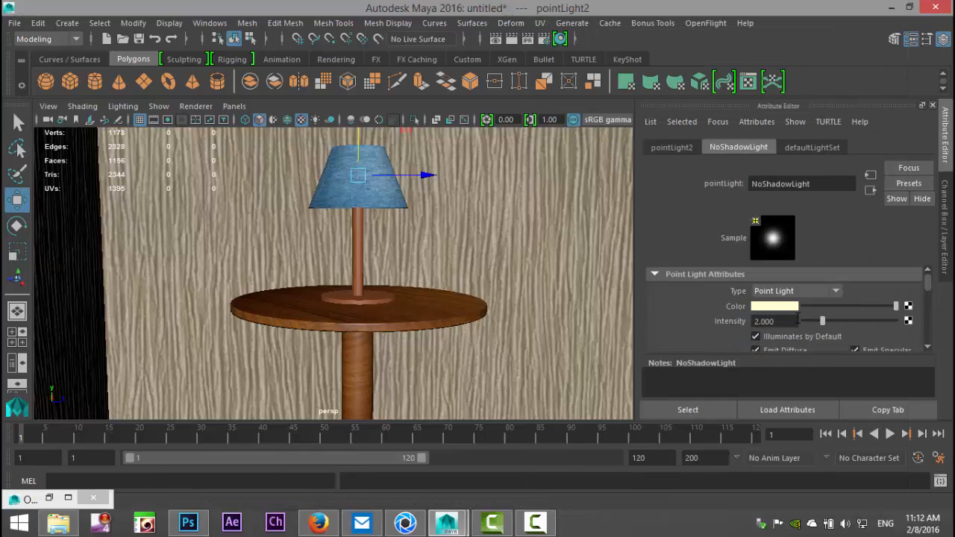
scroll(840, 328, down, 2)
double_click(790, 280)
text(1)
key(Return)
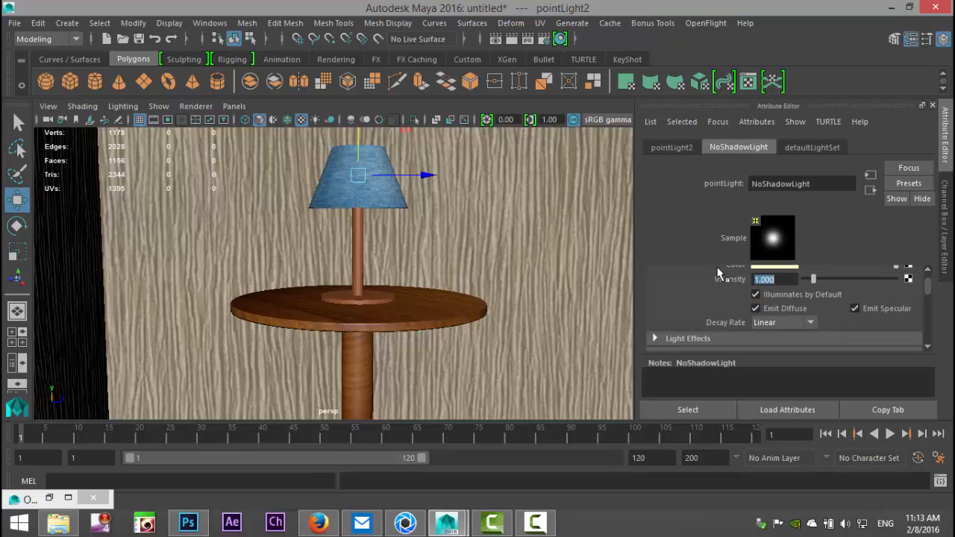
Step: Run a mental ray render of the adjusted light intensities and keep the image in the Render View
click(497, 41)
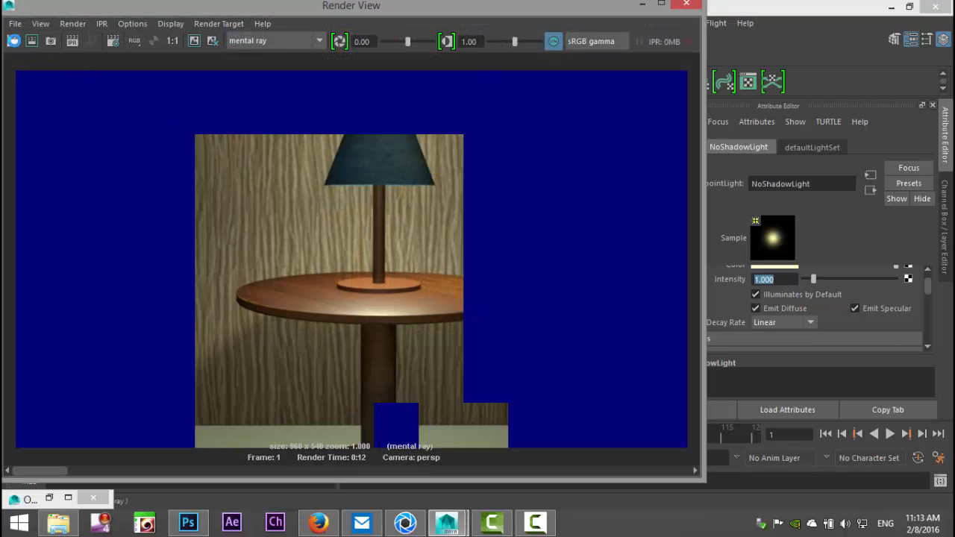
click(13, 40)
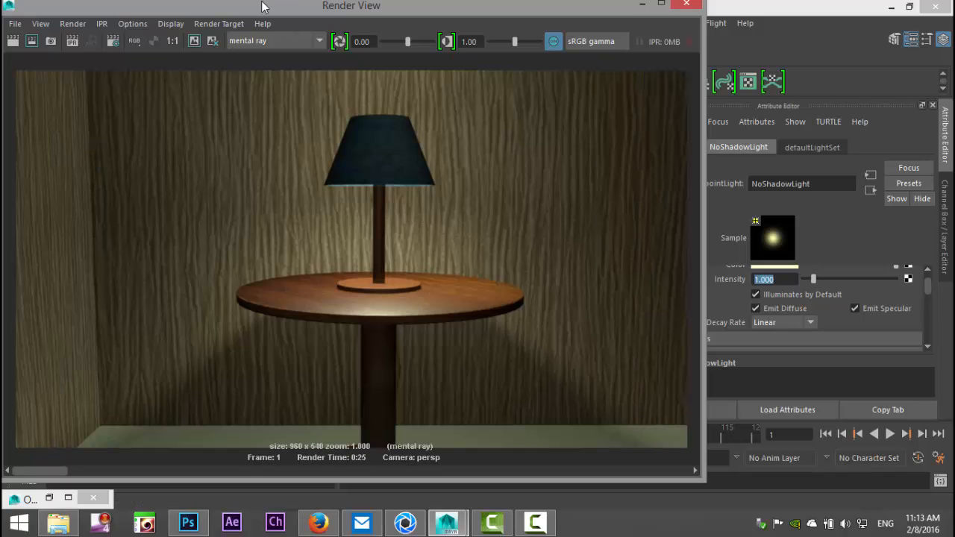
click(194, 41)
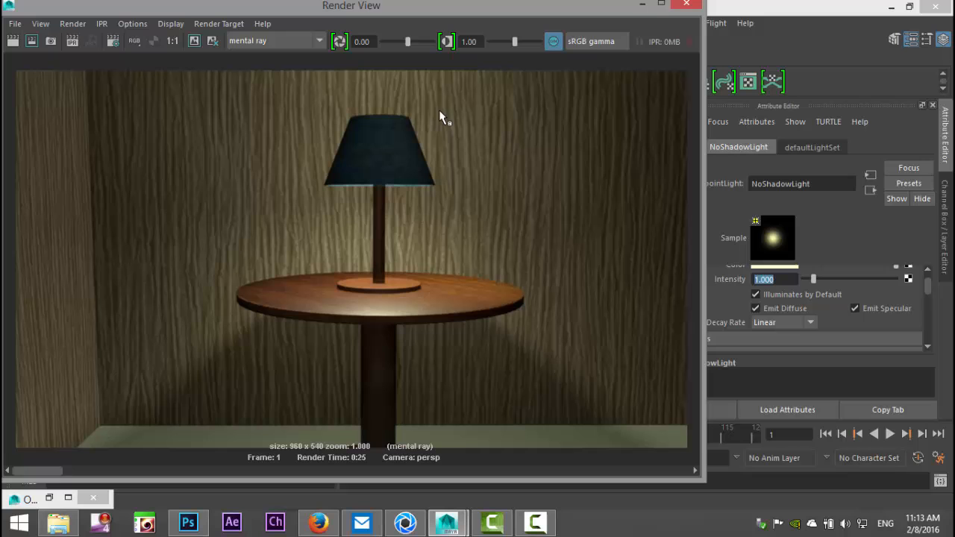
click(641, 4)
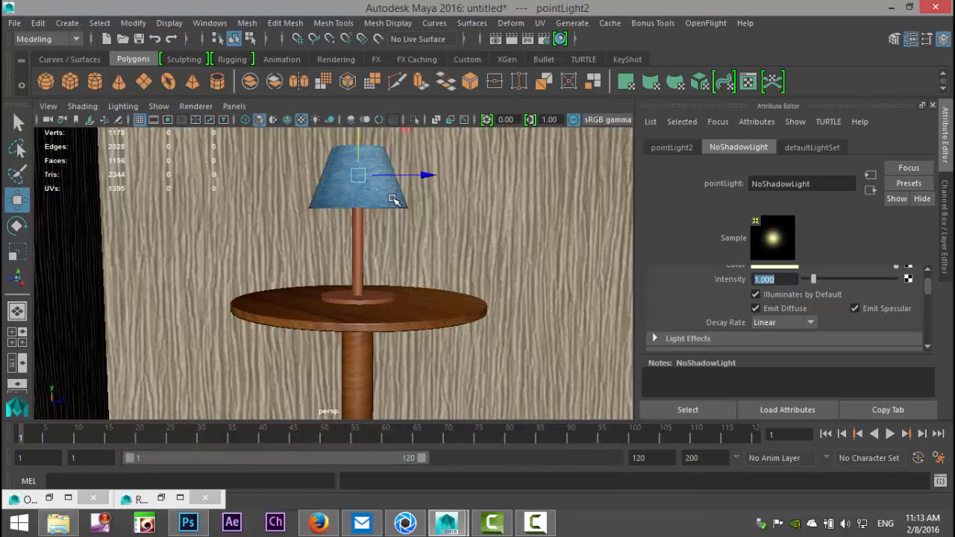
Step: Select the lampshade and set the translucence of its lambert7 material to 0.5
click(389, 194)
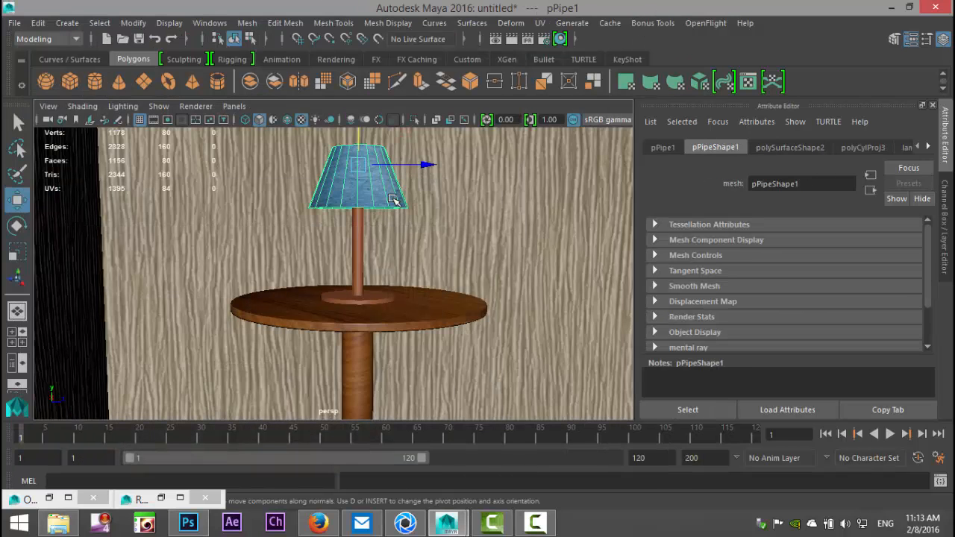
click(929, 146)
click(889, 148)
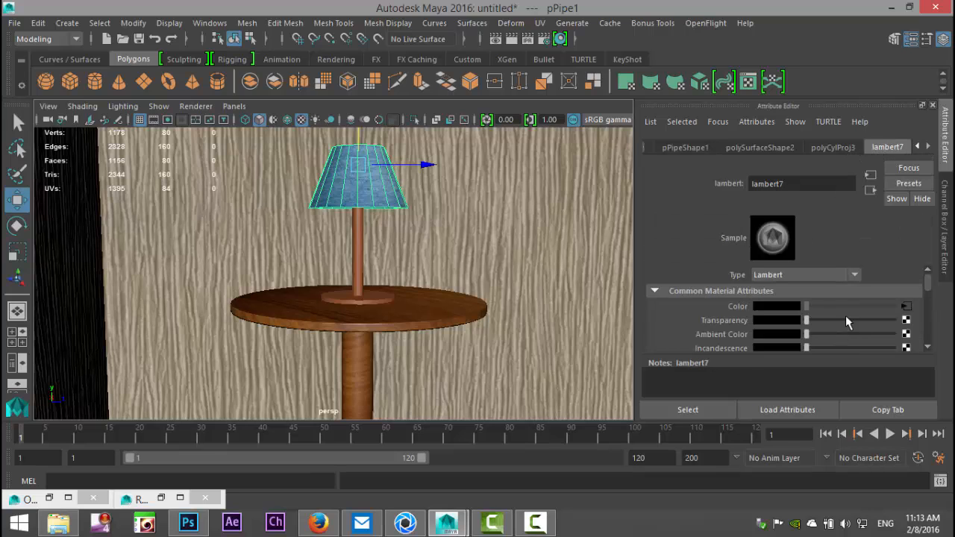
scroll(847, 317, down, 3)
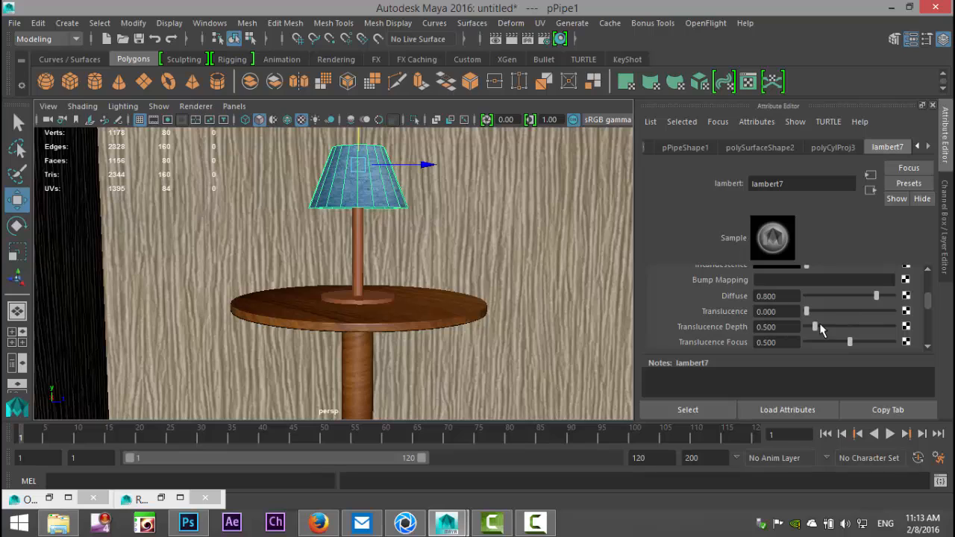
click(787, 312)
text(0.5)
key(Return)
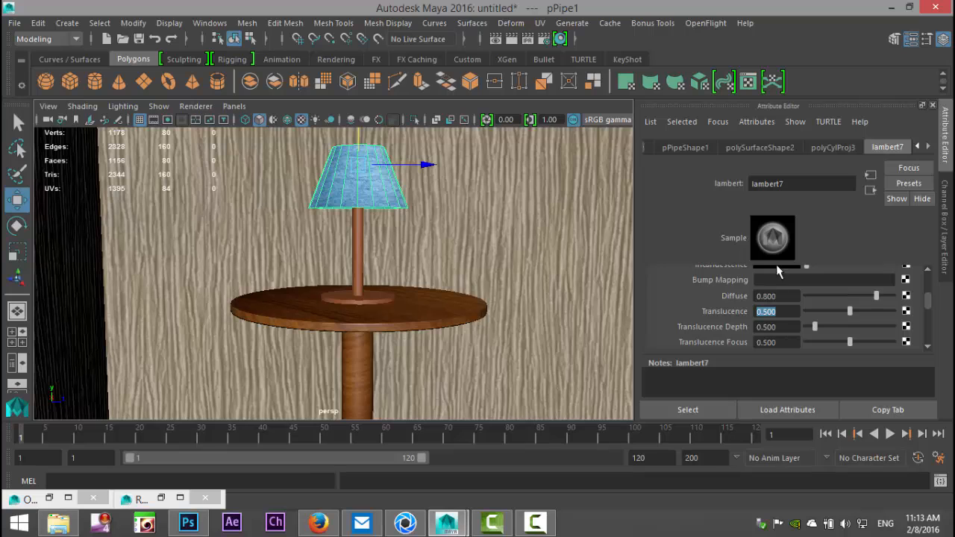
Step: Render the scene again with mental ray to check the translucent lampshade
click(495, 39)
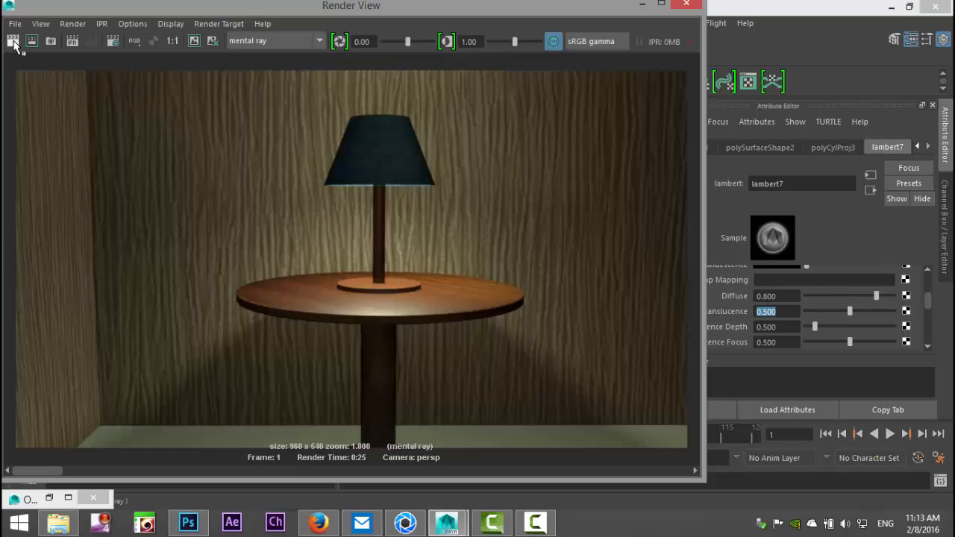
click(13, 42)
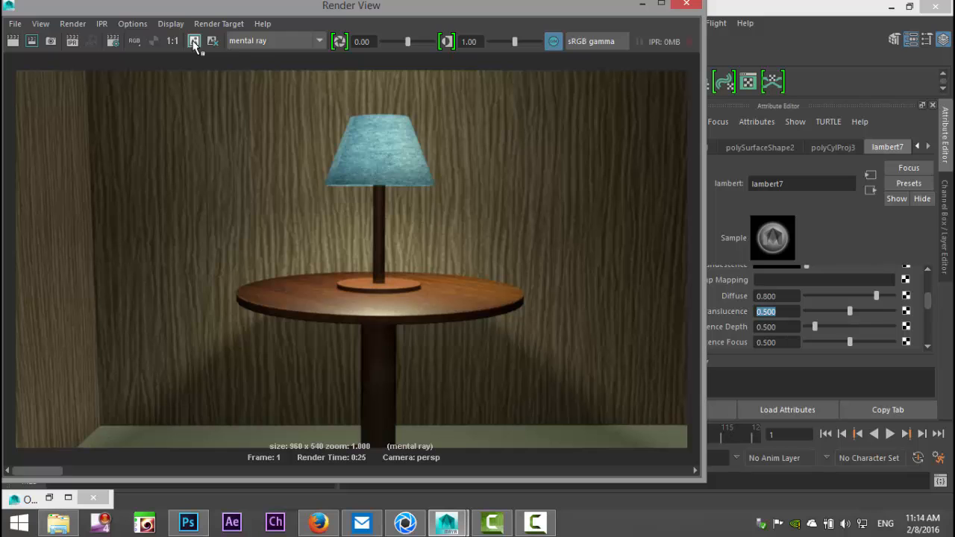
click(642, 4)
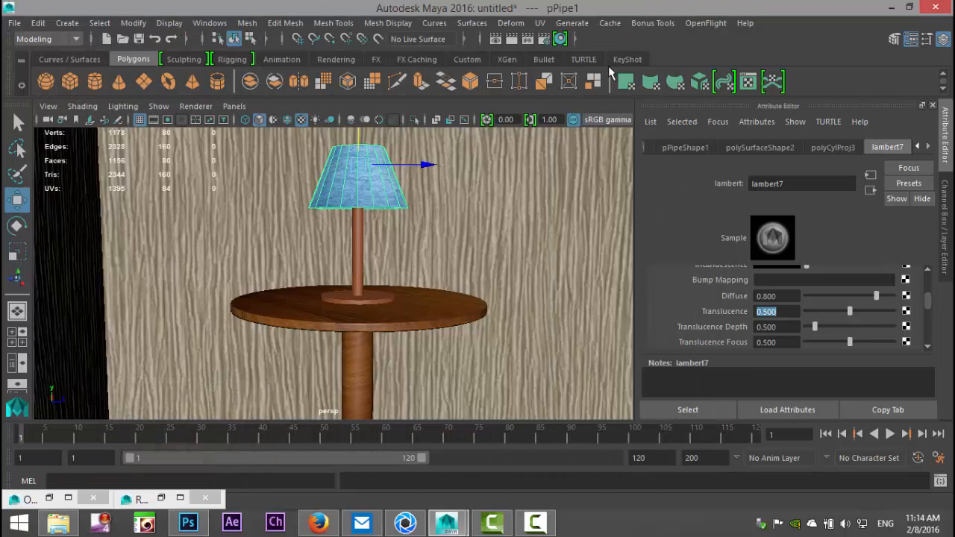
Step: Select pointLight2 in the Outliner and reduce its NoShadowLight intensity to 0.4
click(210, 23)
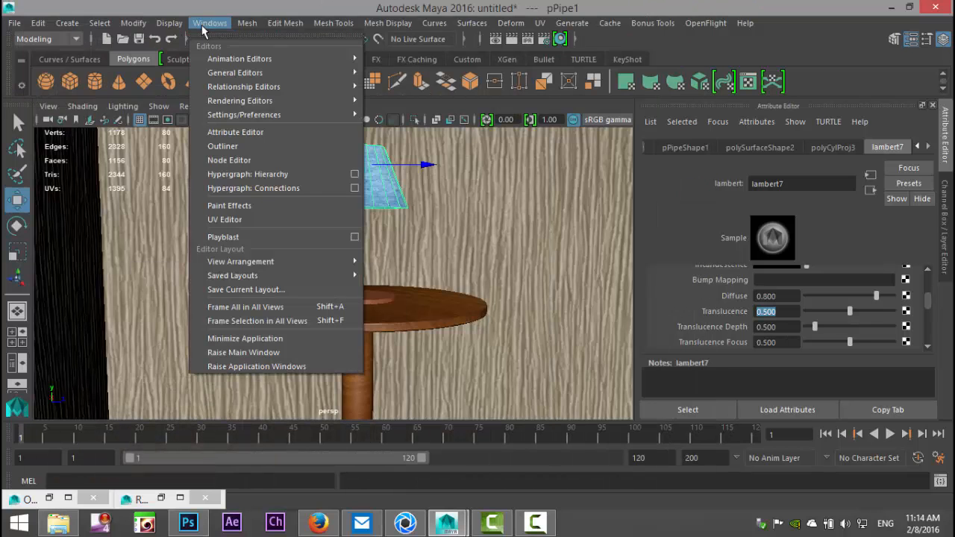
click(224, 147)
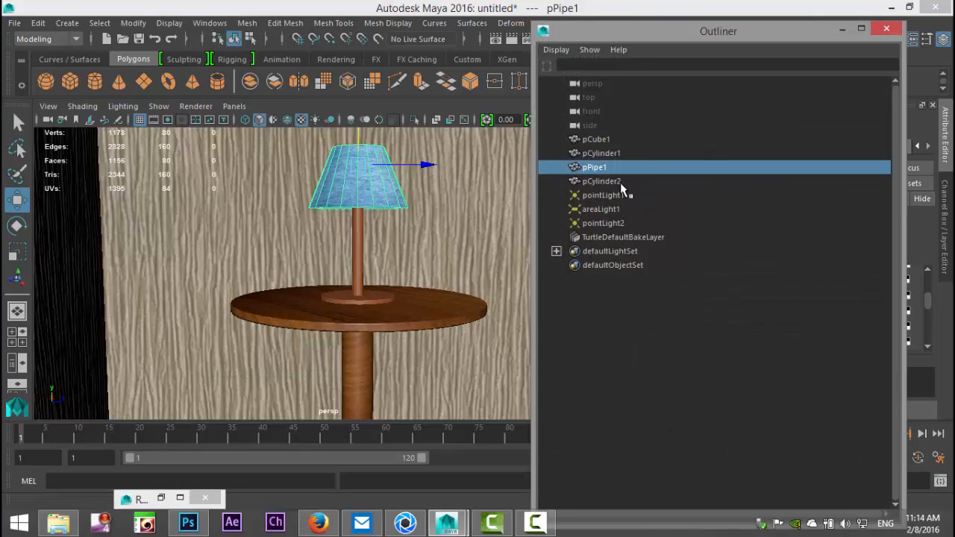
click(611, 223)
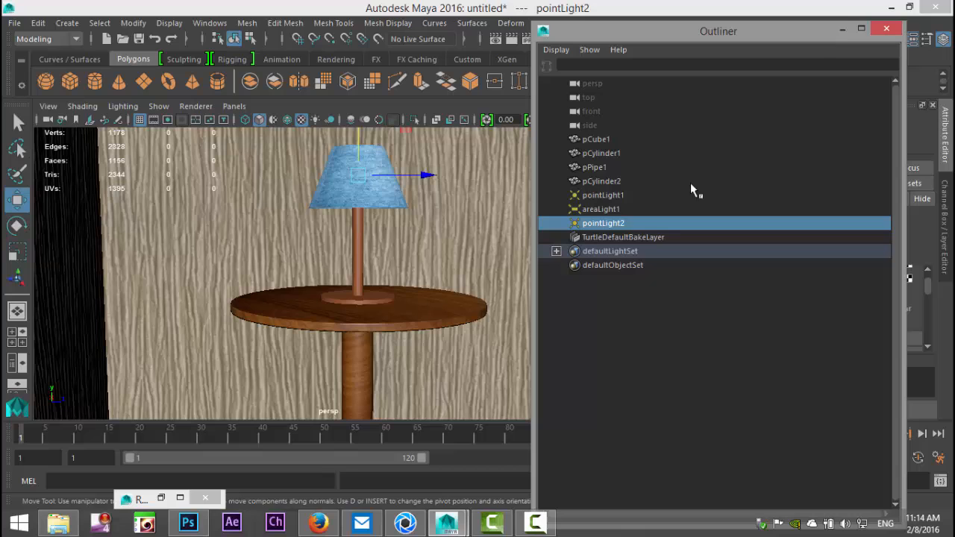
click(842, 28)
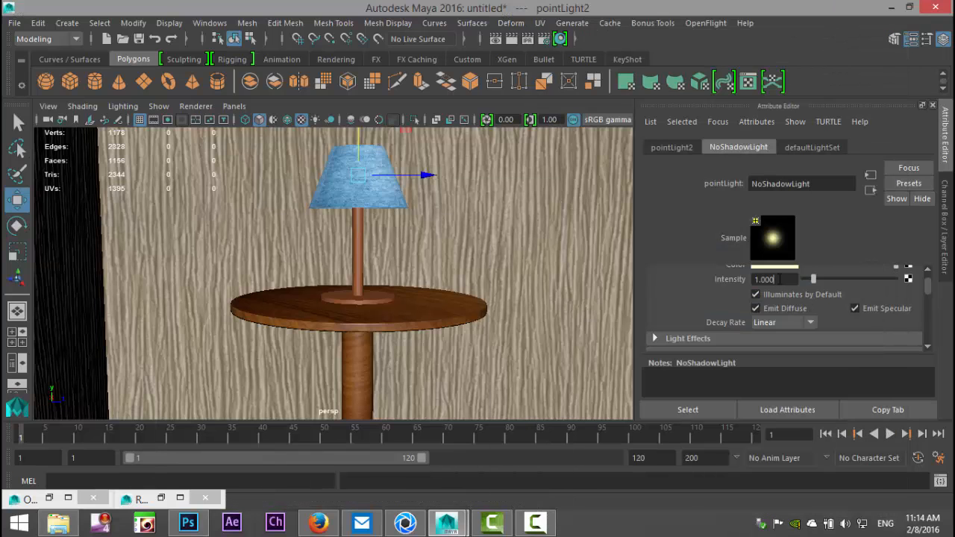
drag(784, 279, 679, 261)
text(0.4)
key(Return)
Step: Open the render settings and set the image size preset to HD 1080
click(543, 42)
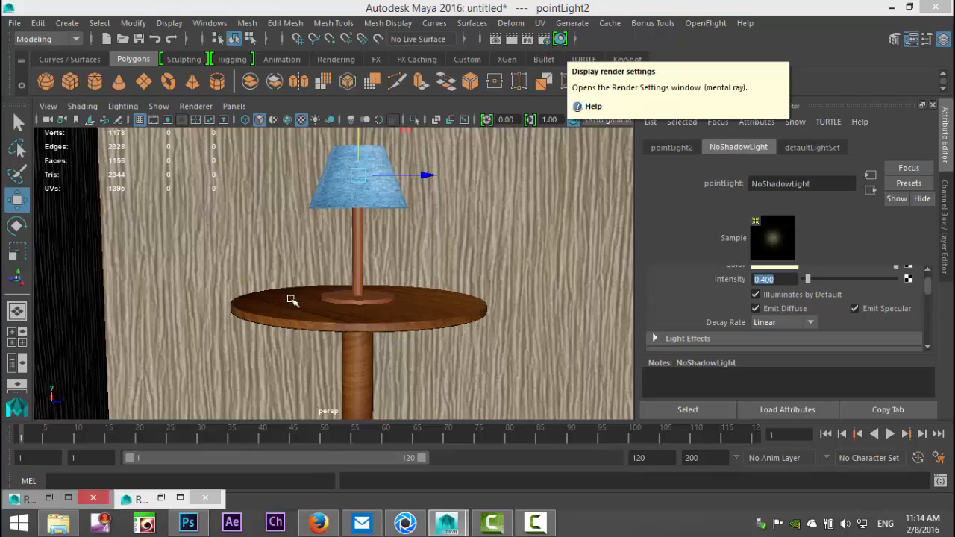
click(183, 499)
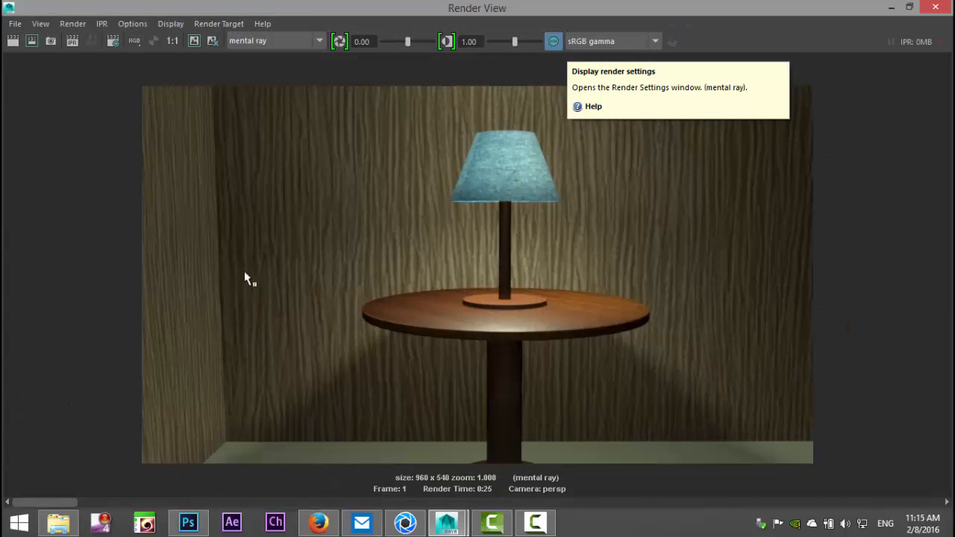
click(113, 41)
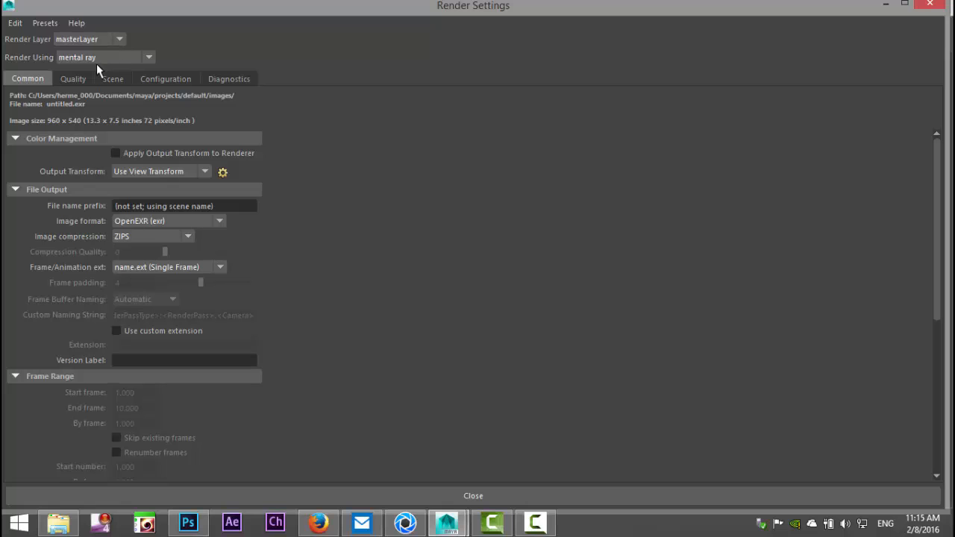
scroll(249, 337, down, 7)
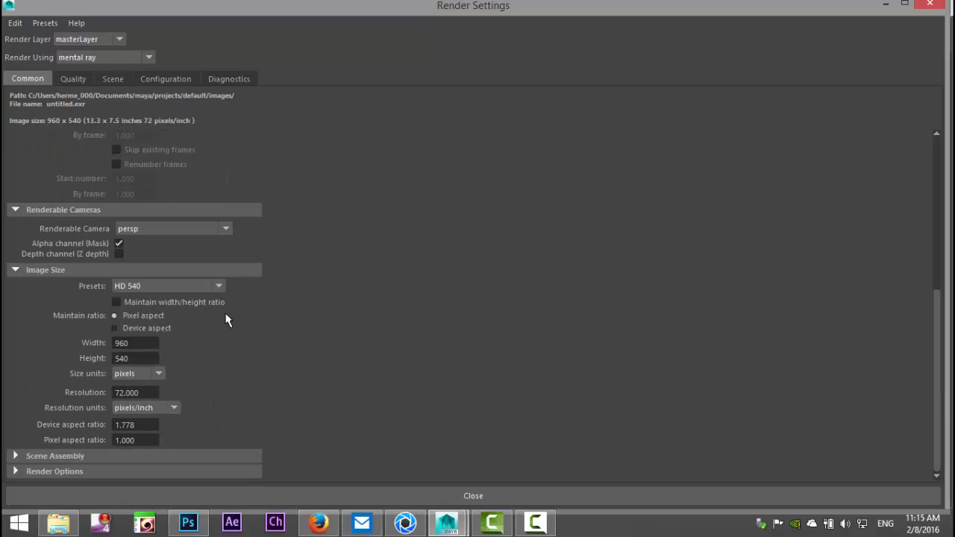
click(220, 286)
scroll(209, 393, down, 1)
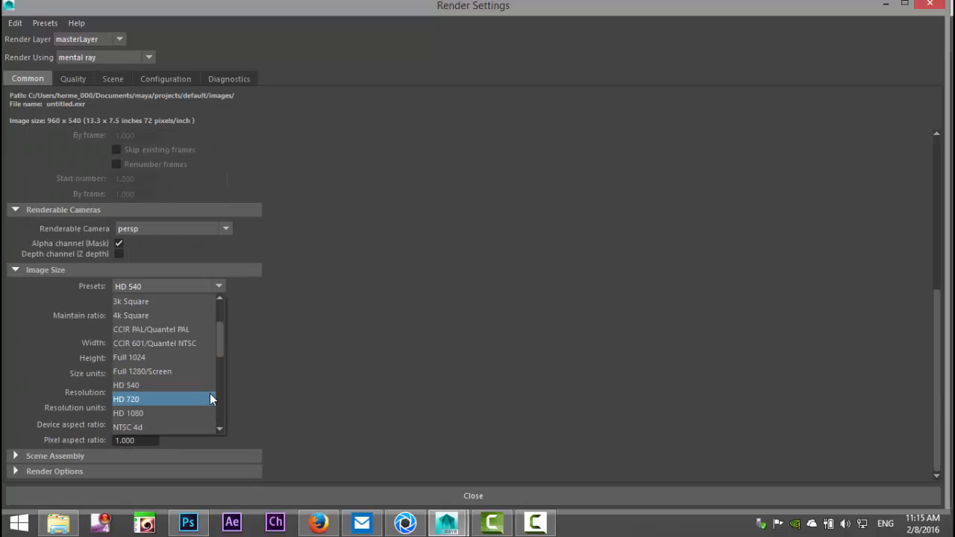
click(187, 416)
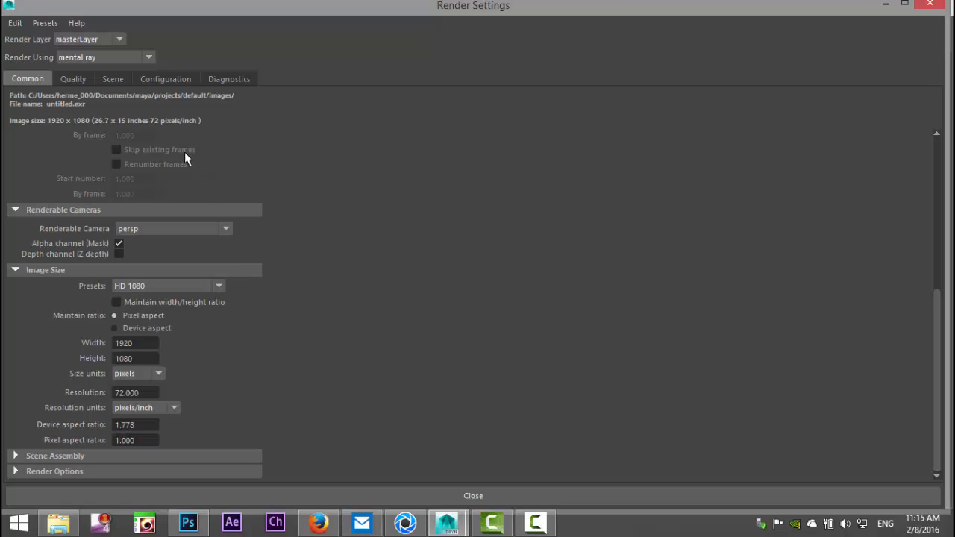
Step: Raise the mental ray overall sampling quality to 1.50 and enable Global Illumination in the legacy options, returning to the rendered image
click(76, 82)
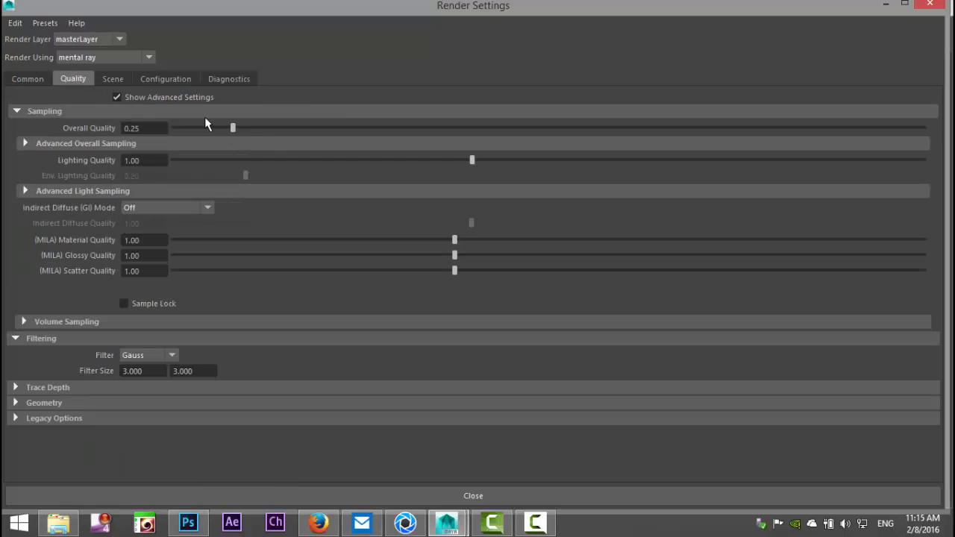
drag(232, 128, 729, 156)
click(15, 418)
scroll(282, 358, down, 3)
scroll(283, 359, down, 3)
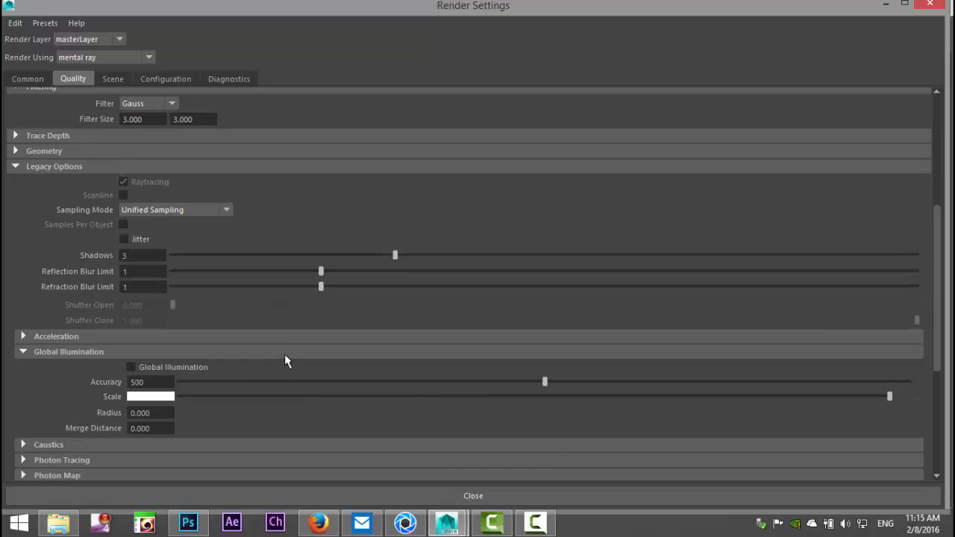
click(131, 367)
scroll(288, 389, down, 3)
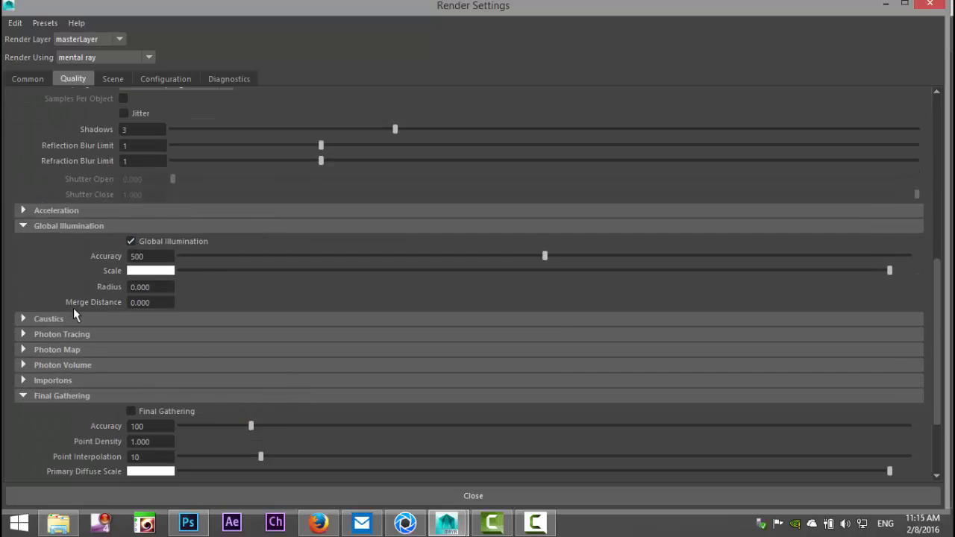
scroll(345, 379, down, 3)
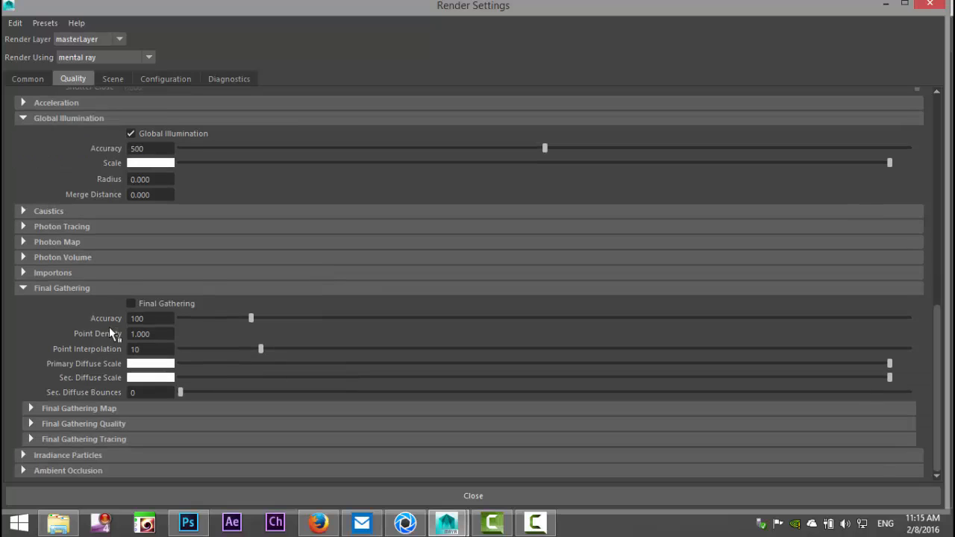
scroll(386, 352, up, 12)
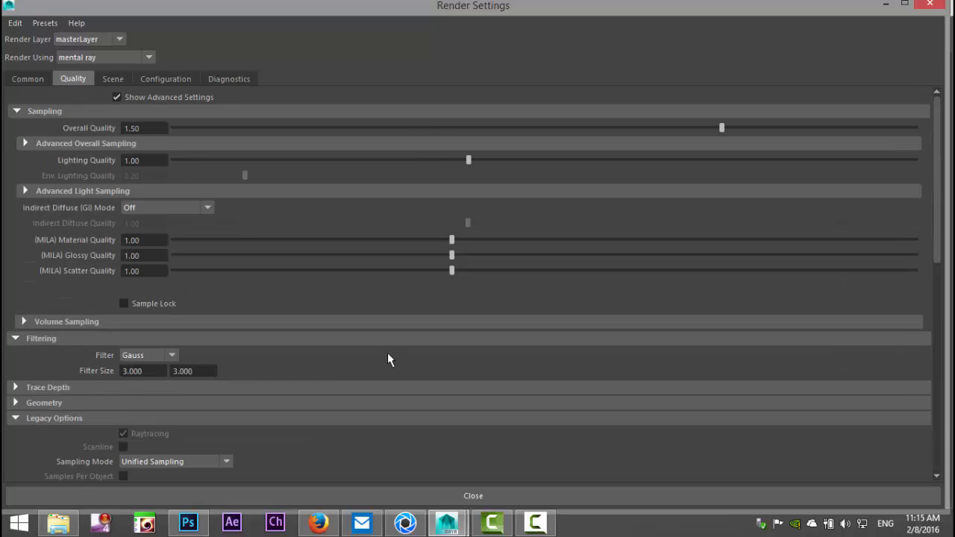
click(114, 79)
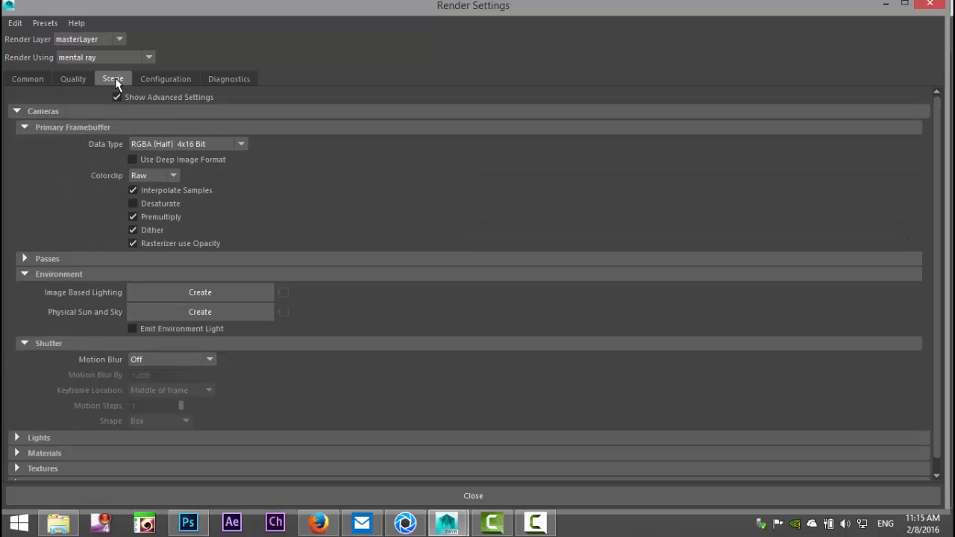
click(887, 5)
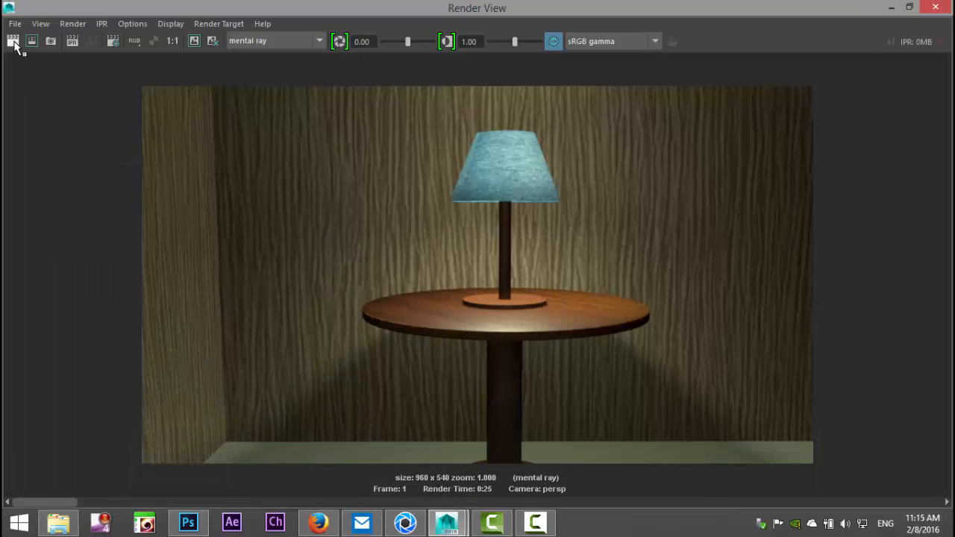